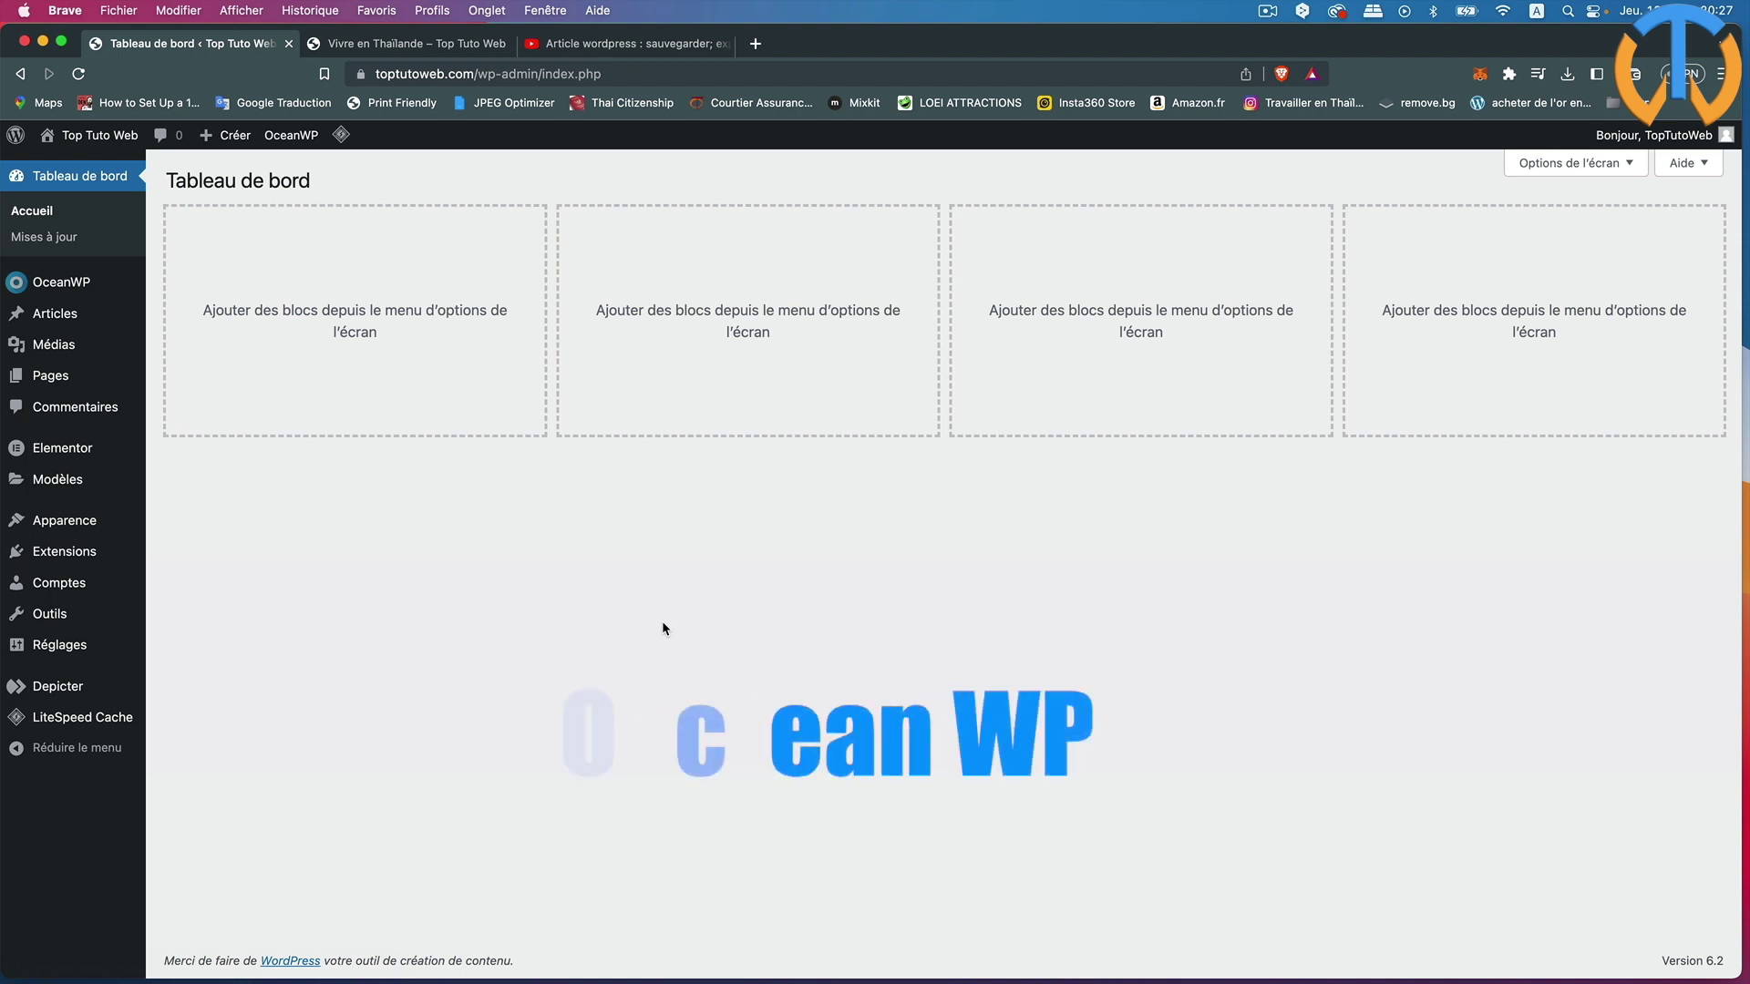
- View the list of all articles, and return to the dashboard
{"action": "mouse_move", "coordinate": [110, 290]}
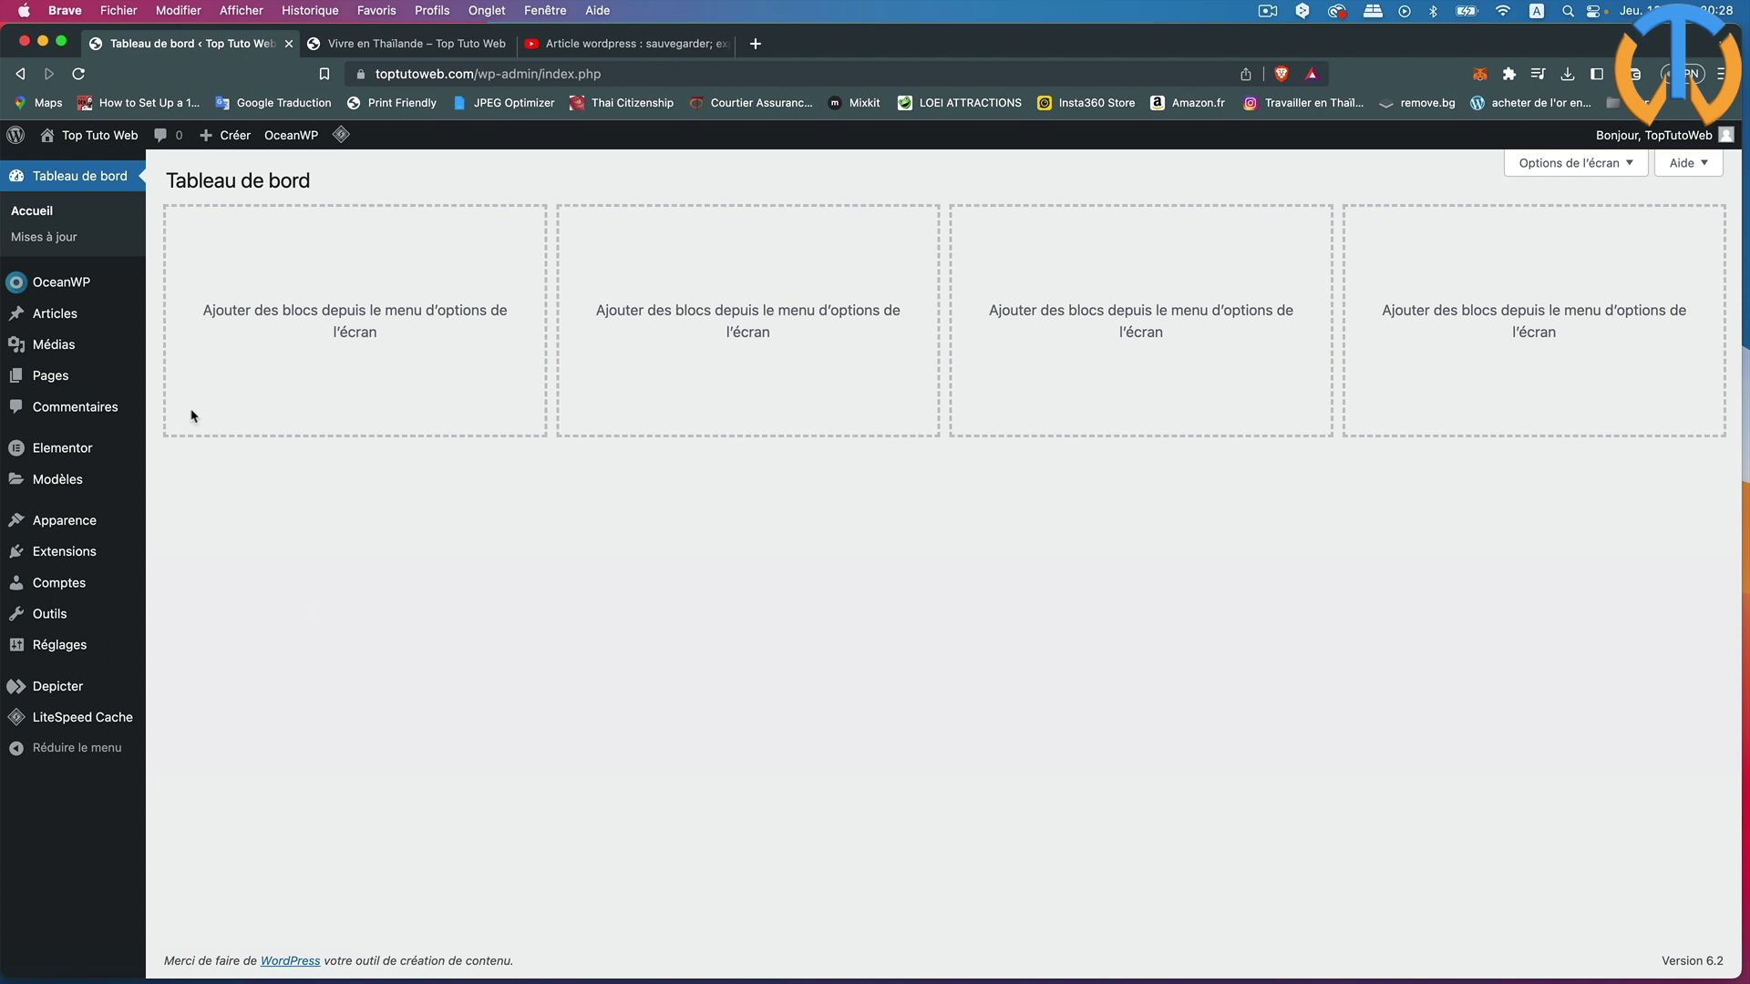
{"action": "mouse_move", "coordinate": [73, 314]}
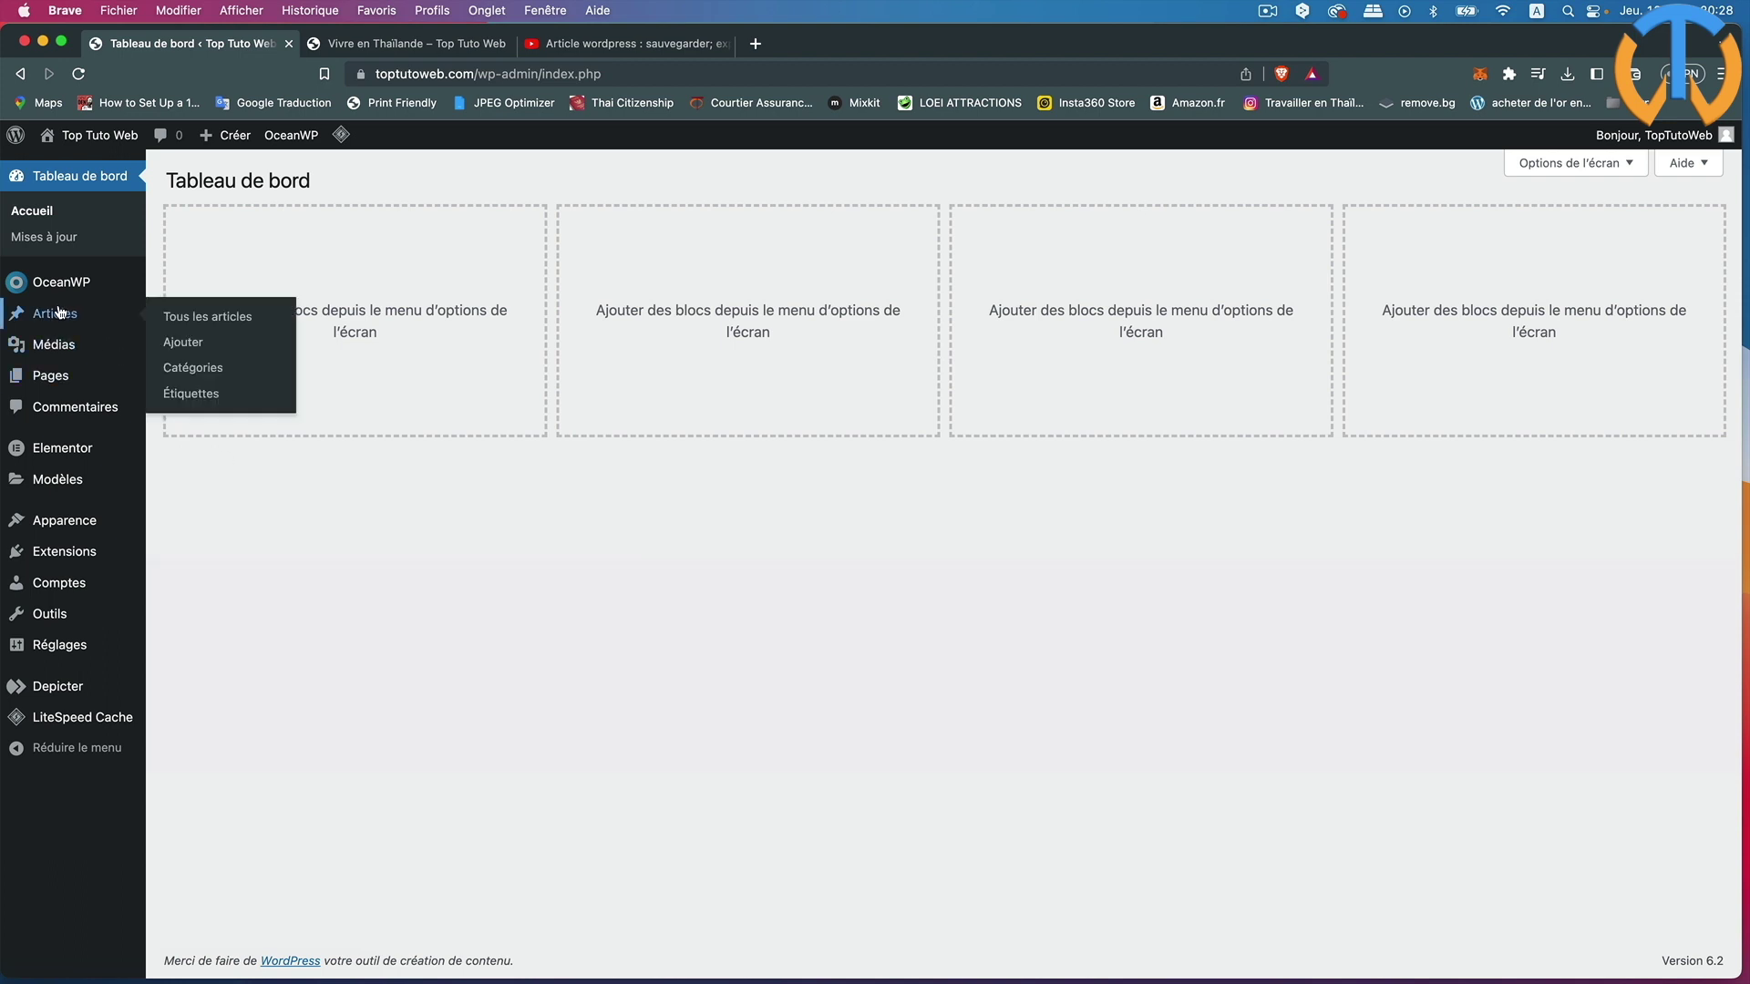
{"action": "left_click", "coordinate": [197, 321]}
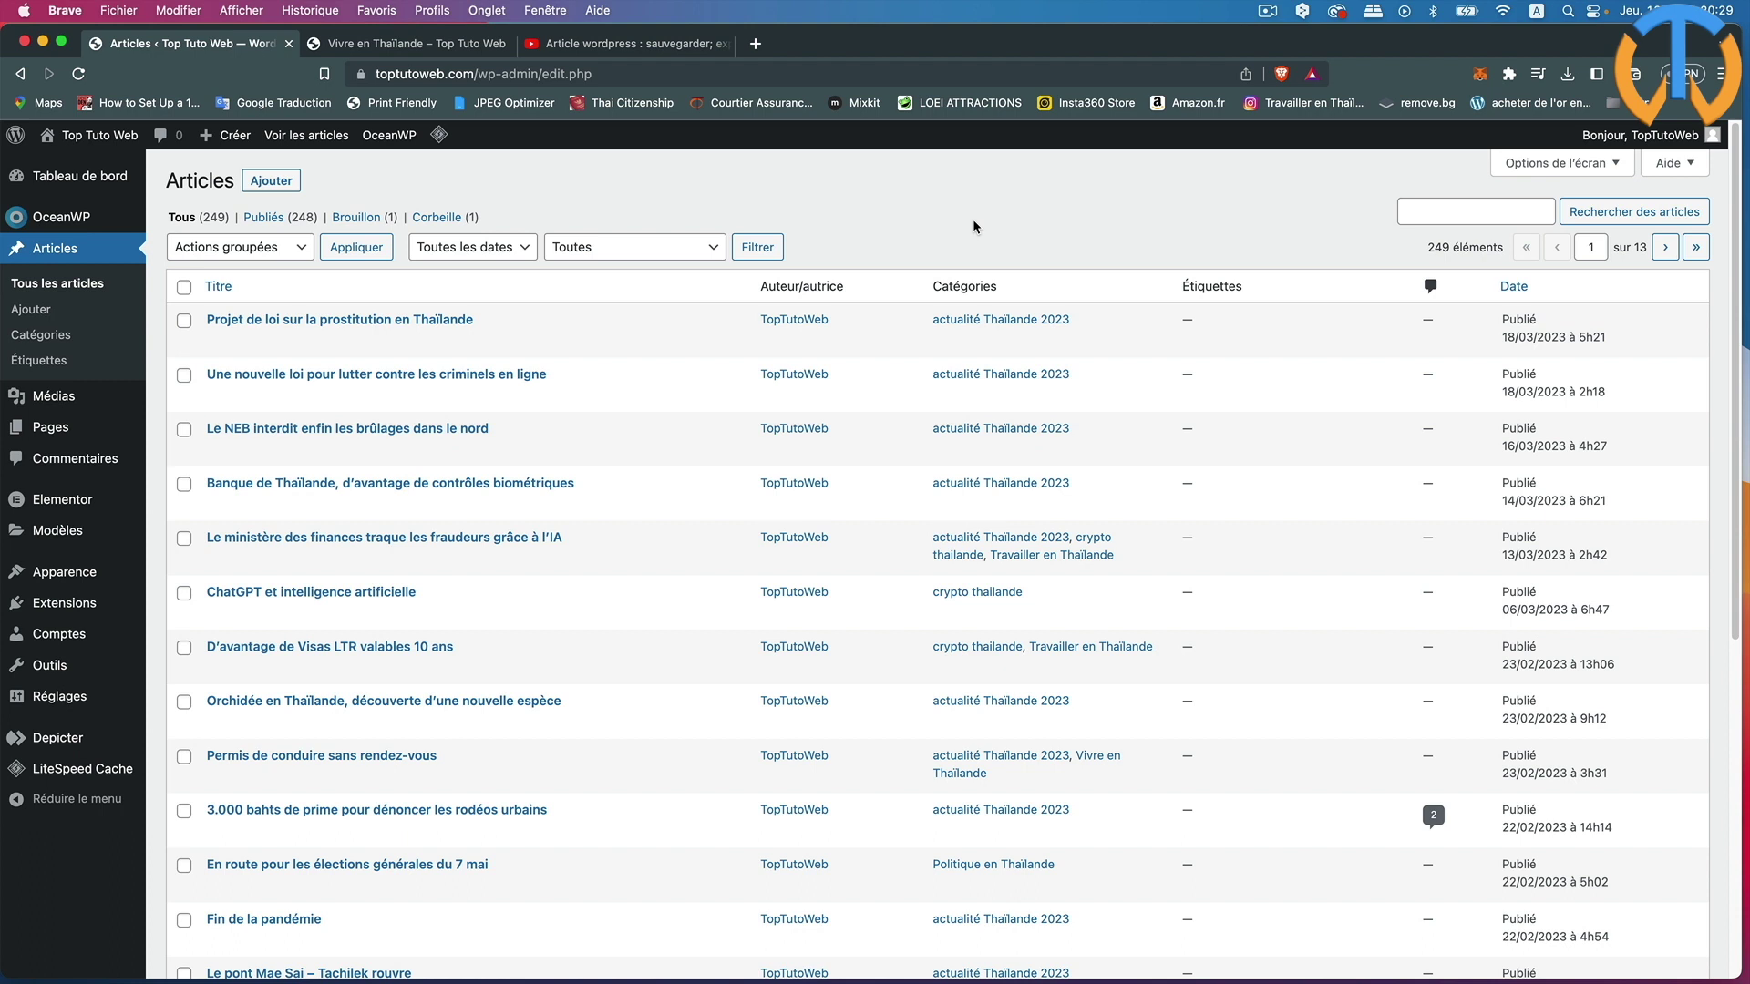
{"action": "left_click", "coordinate": [79, 180]}
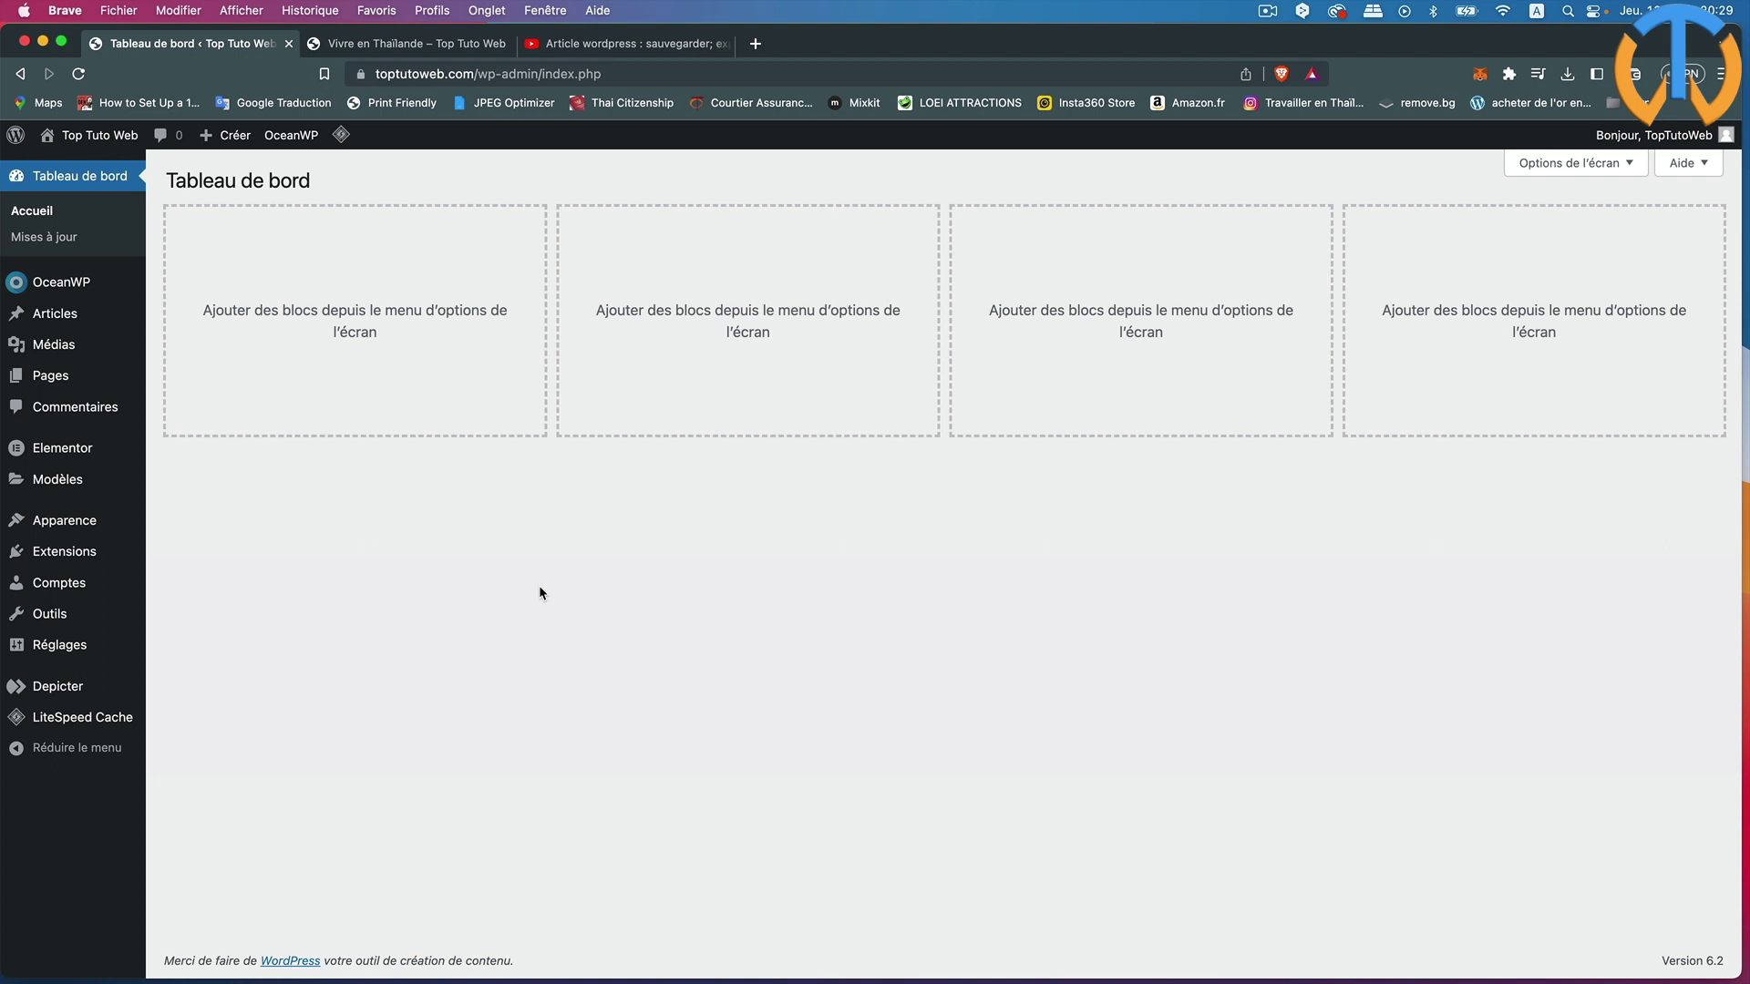
- Add a new article category named "Tuto Catégories" with no parent category
{"action": "mouse_move", "coordinate": [53, 315]}
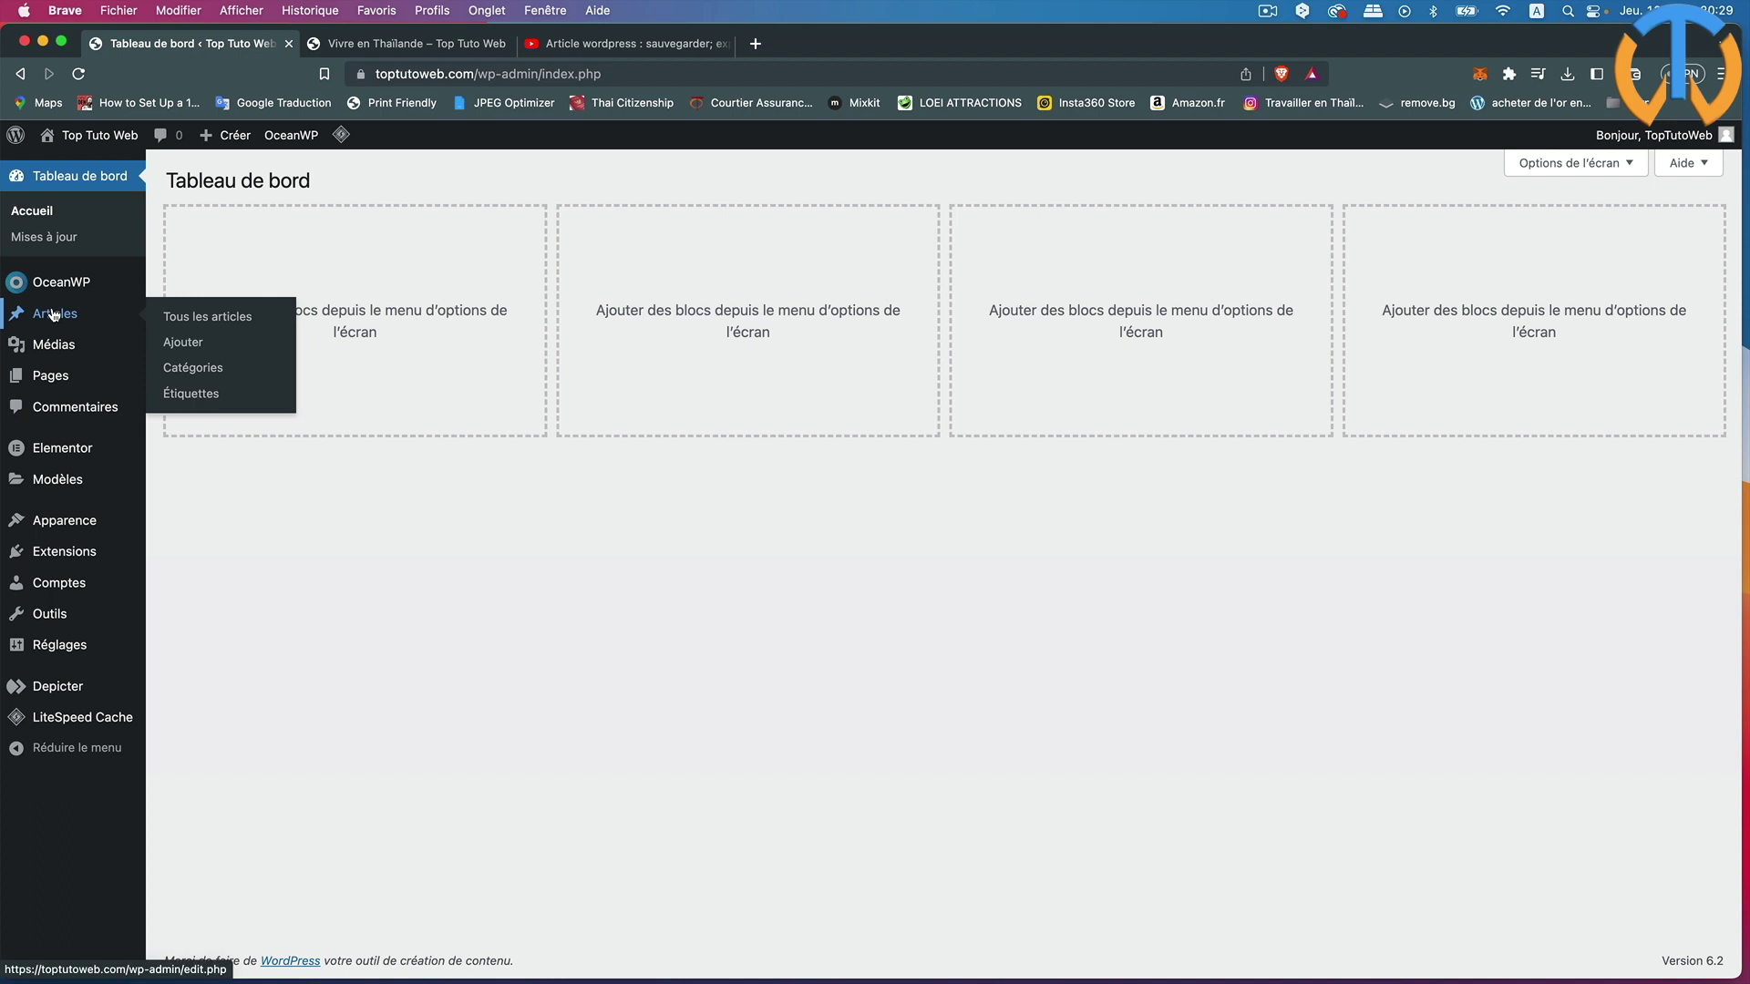
{"action": "left_click", "coordinate": [219, 375]}
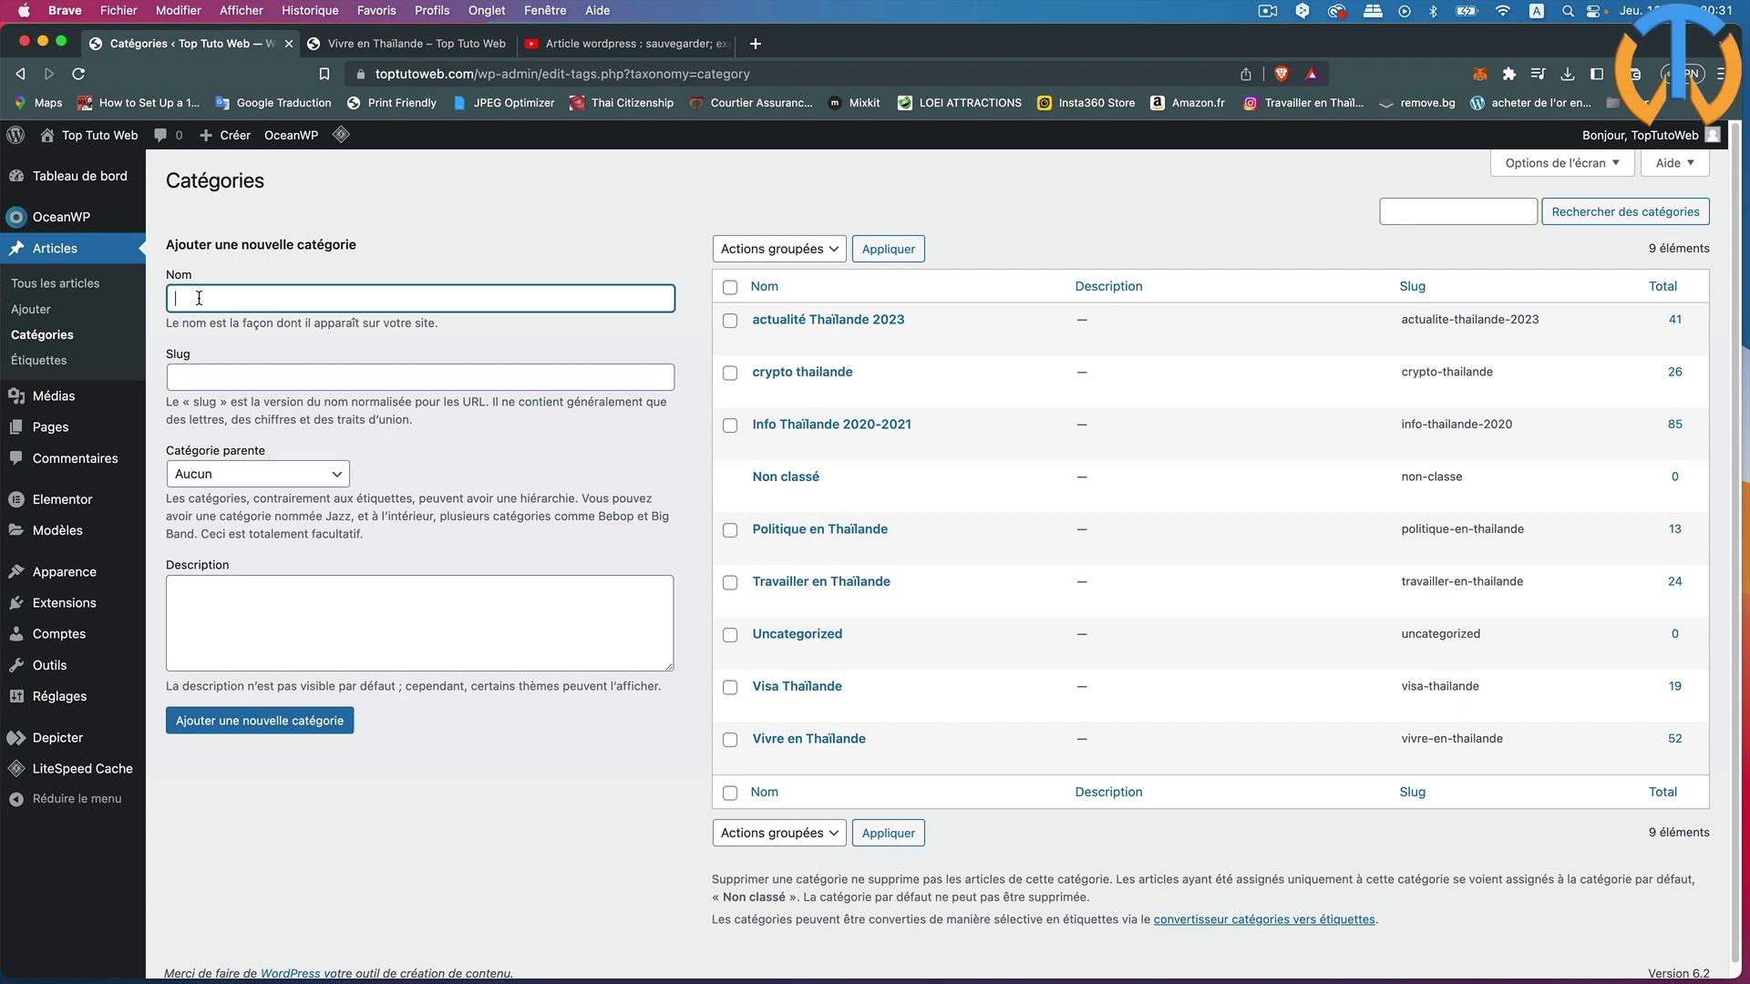
{"action": "type", "text": "Tuto Catégories"}
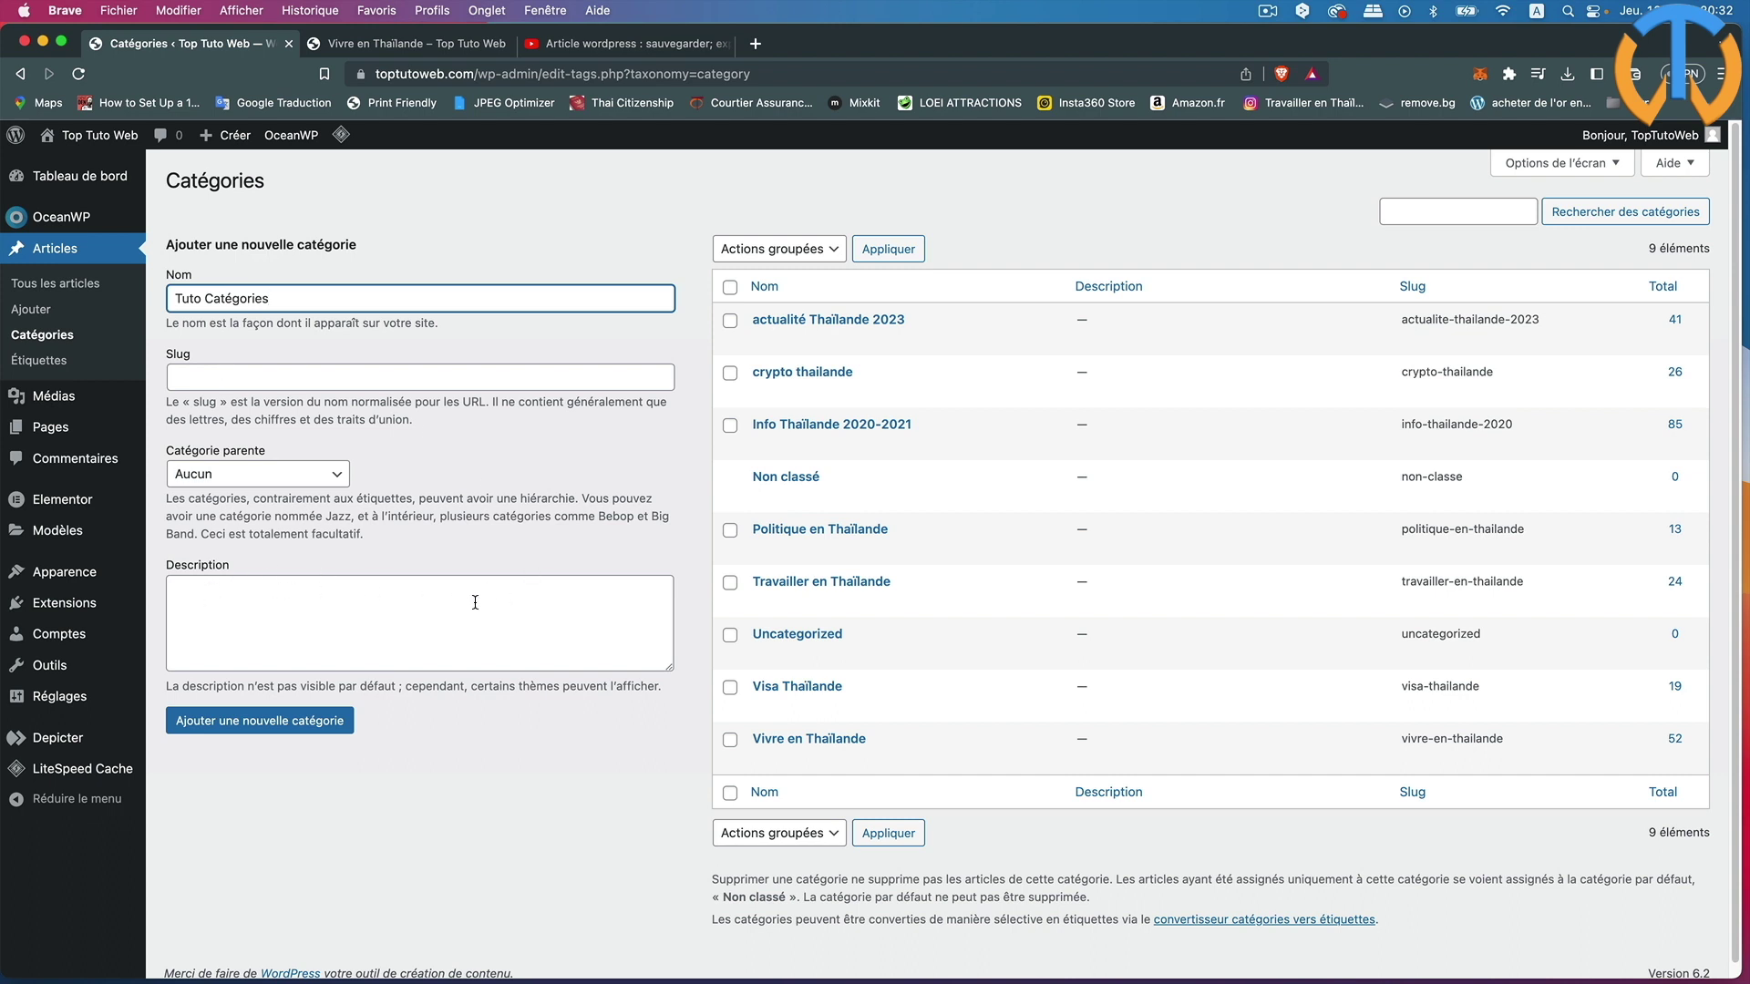
{"action": "left_click", "coordinate": [260, 721]}
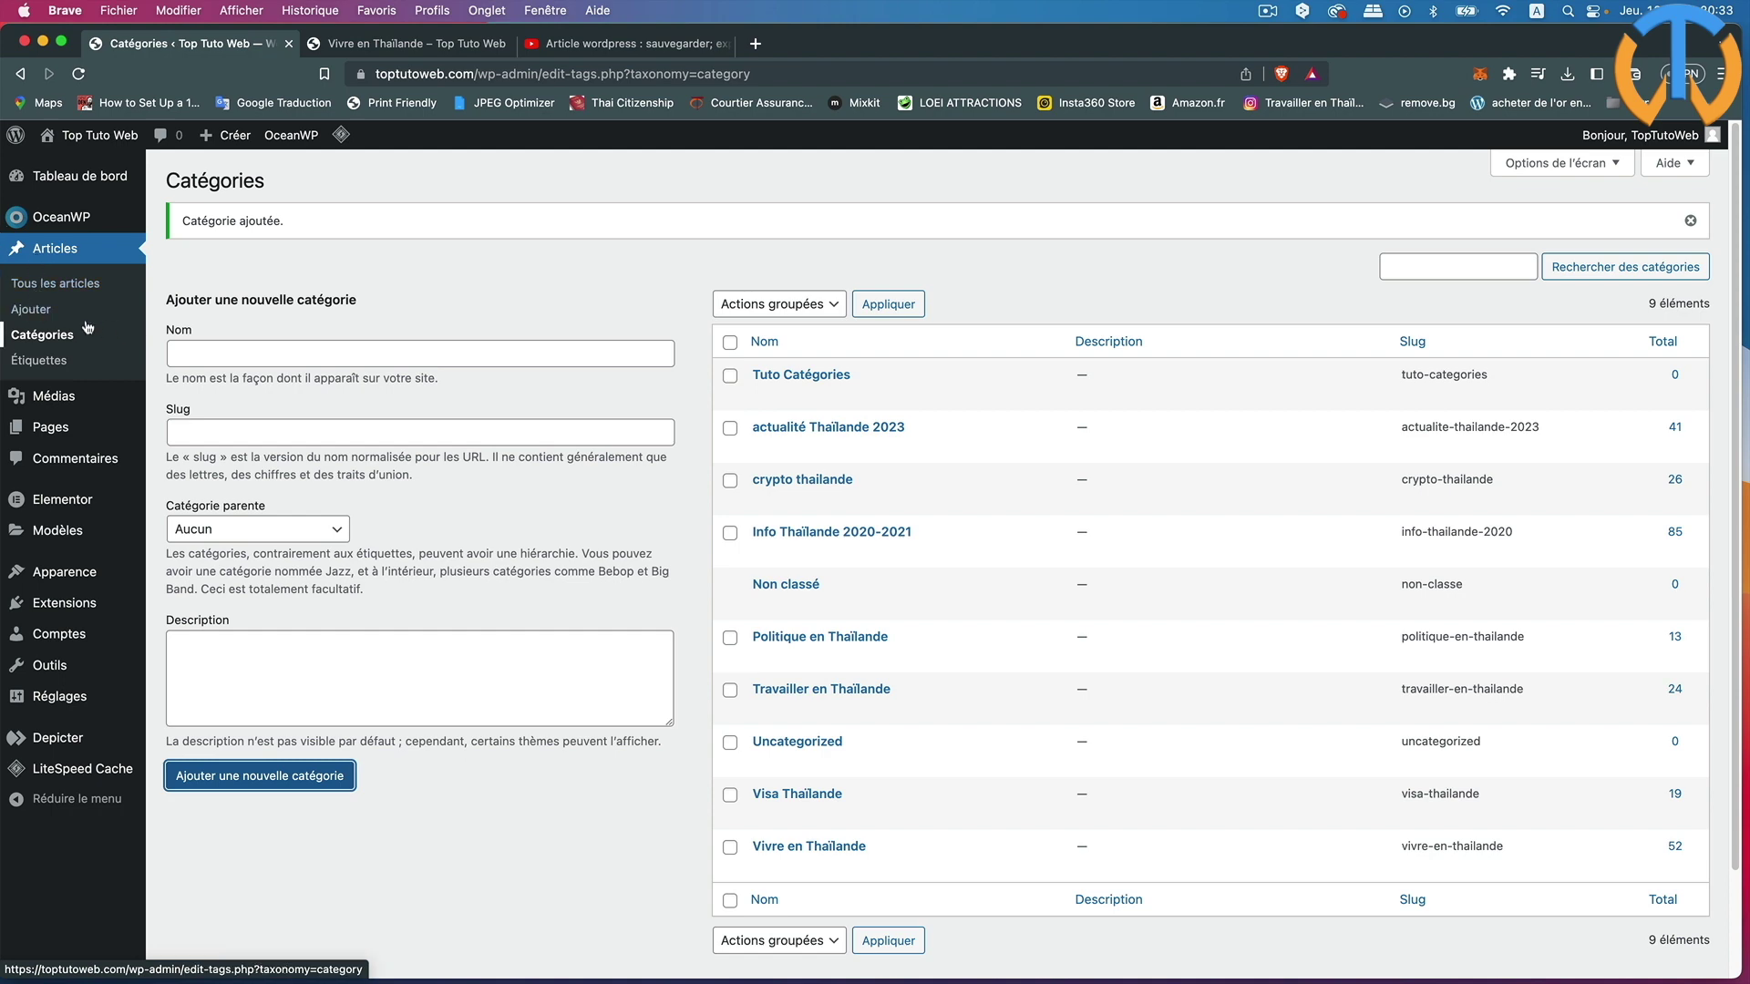
- Create a new article titled "Tutoriel sur les catégories wordpress", keeping its content layout set to Par défaut
{"action": "left_click", "coordinate": [39, 318]}
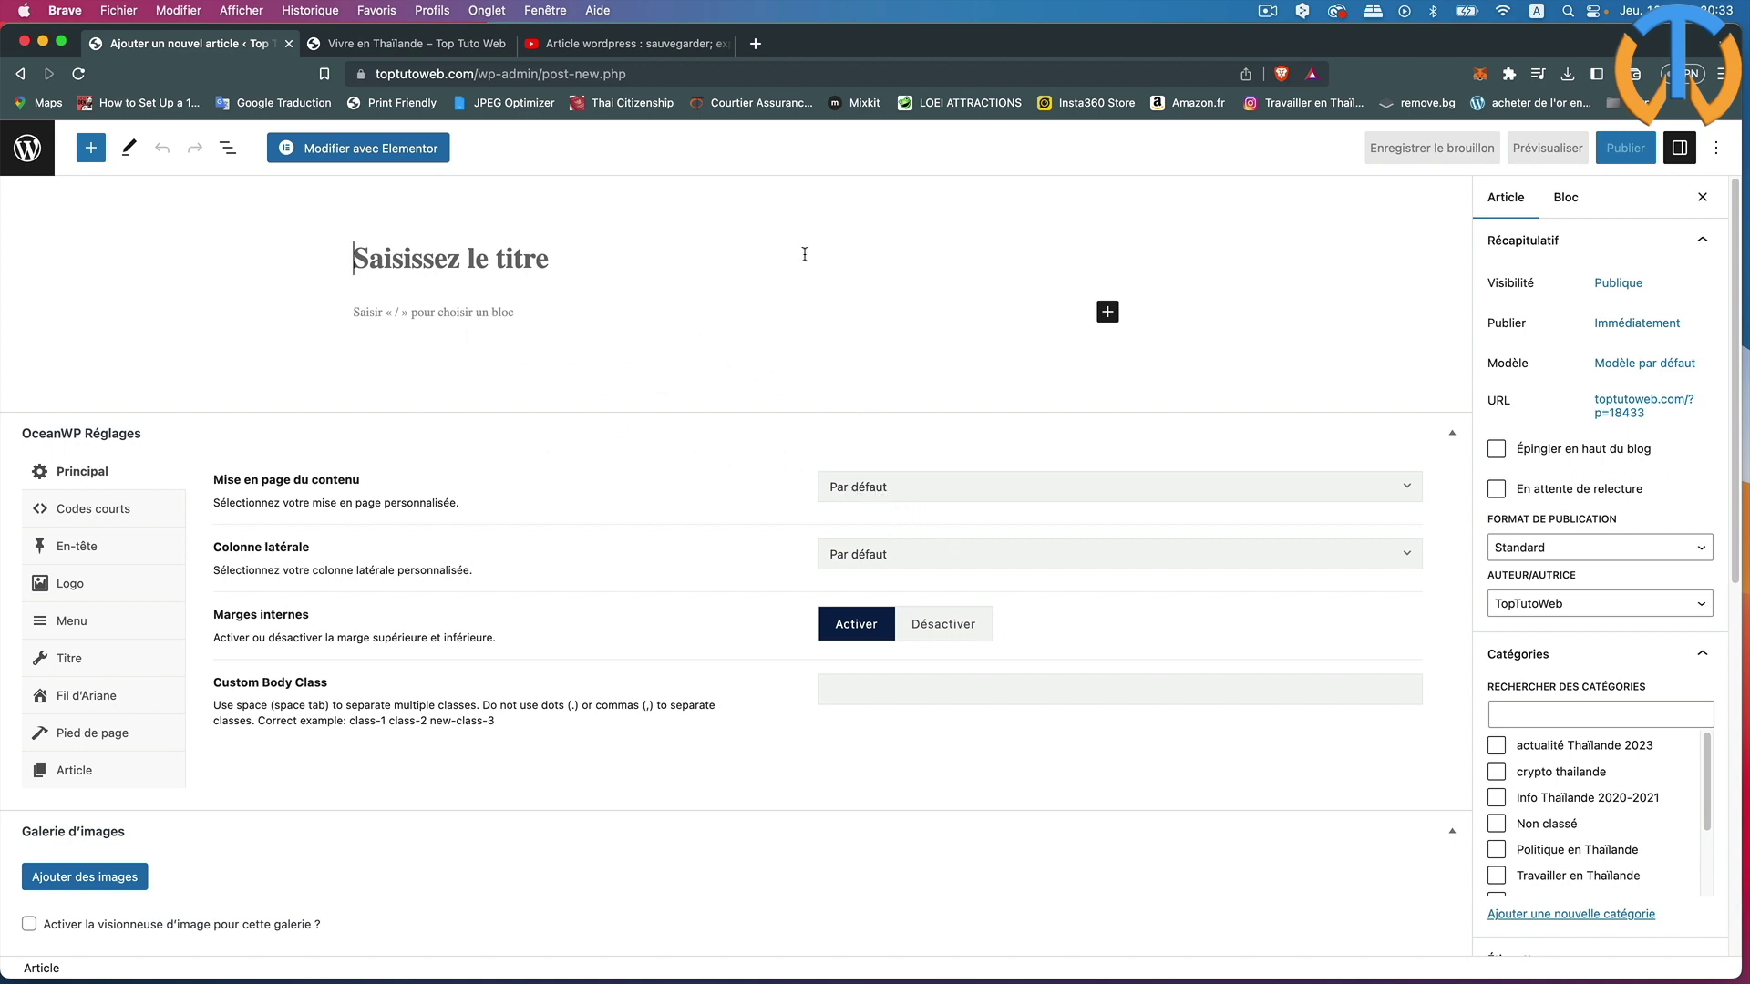
{"action": "left_click", "coordinate": [897, 492]}
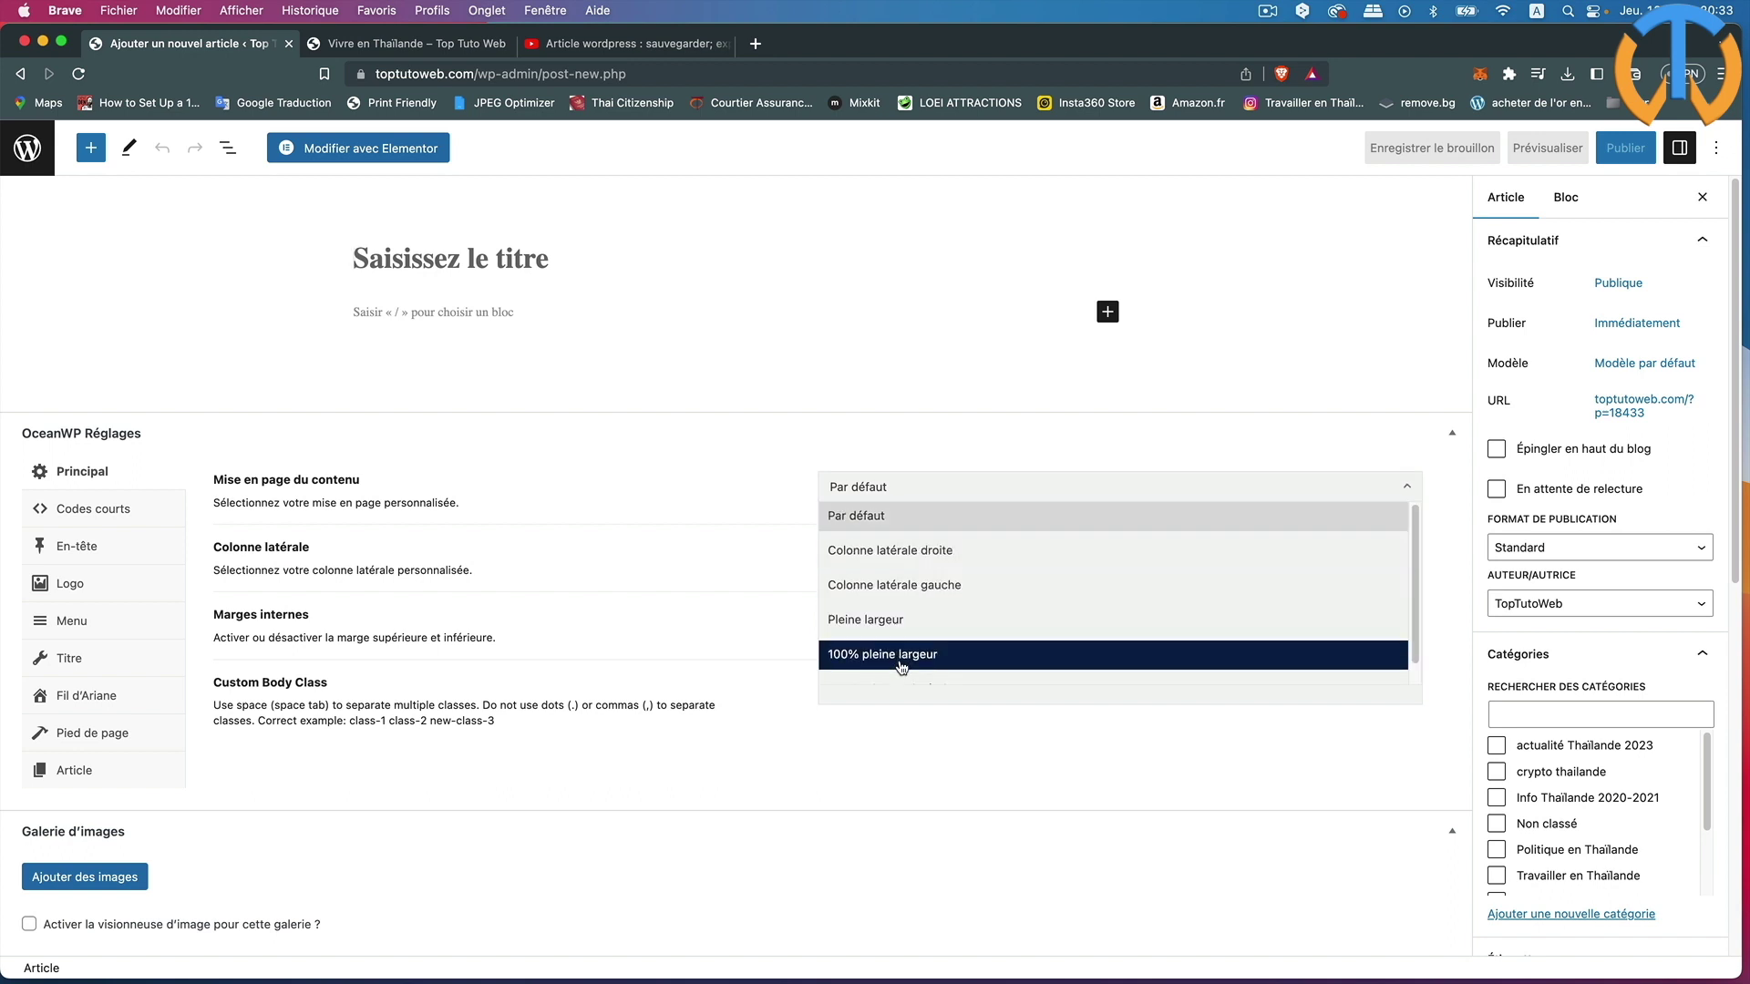
{"action": "left_click", "coordinate": [877, 516]}
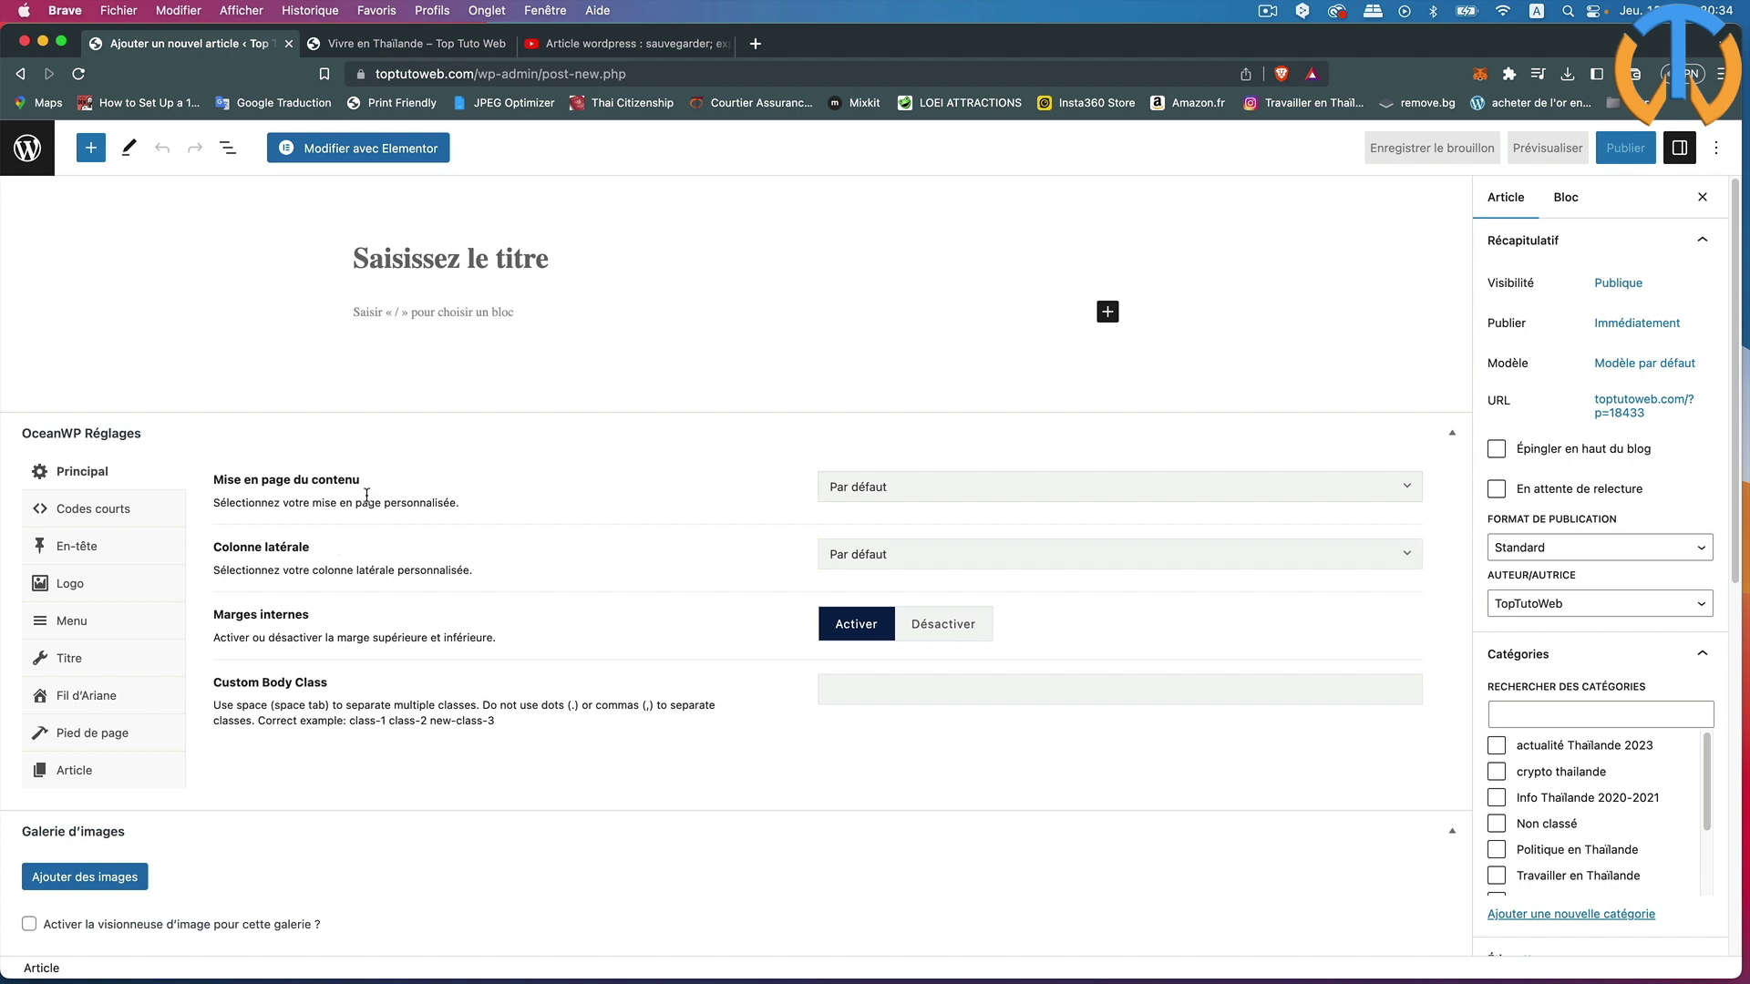
{"action": "left_click", "coordinate": [518, 262]}
{"action": "type", "text": "Tutoriel sur les catégories wordpress"}
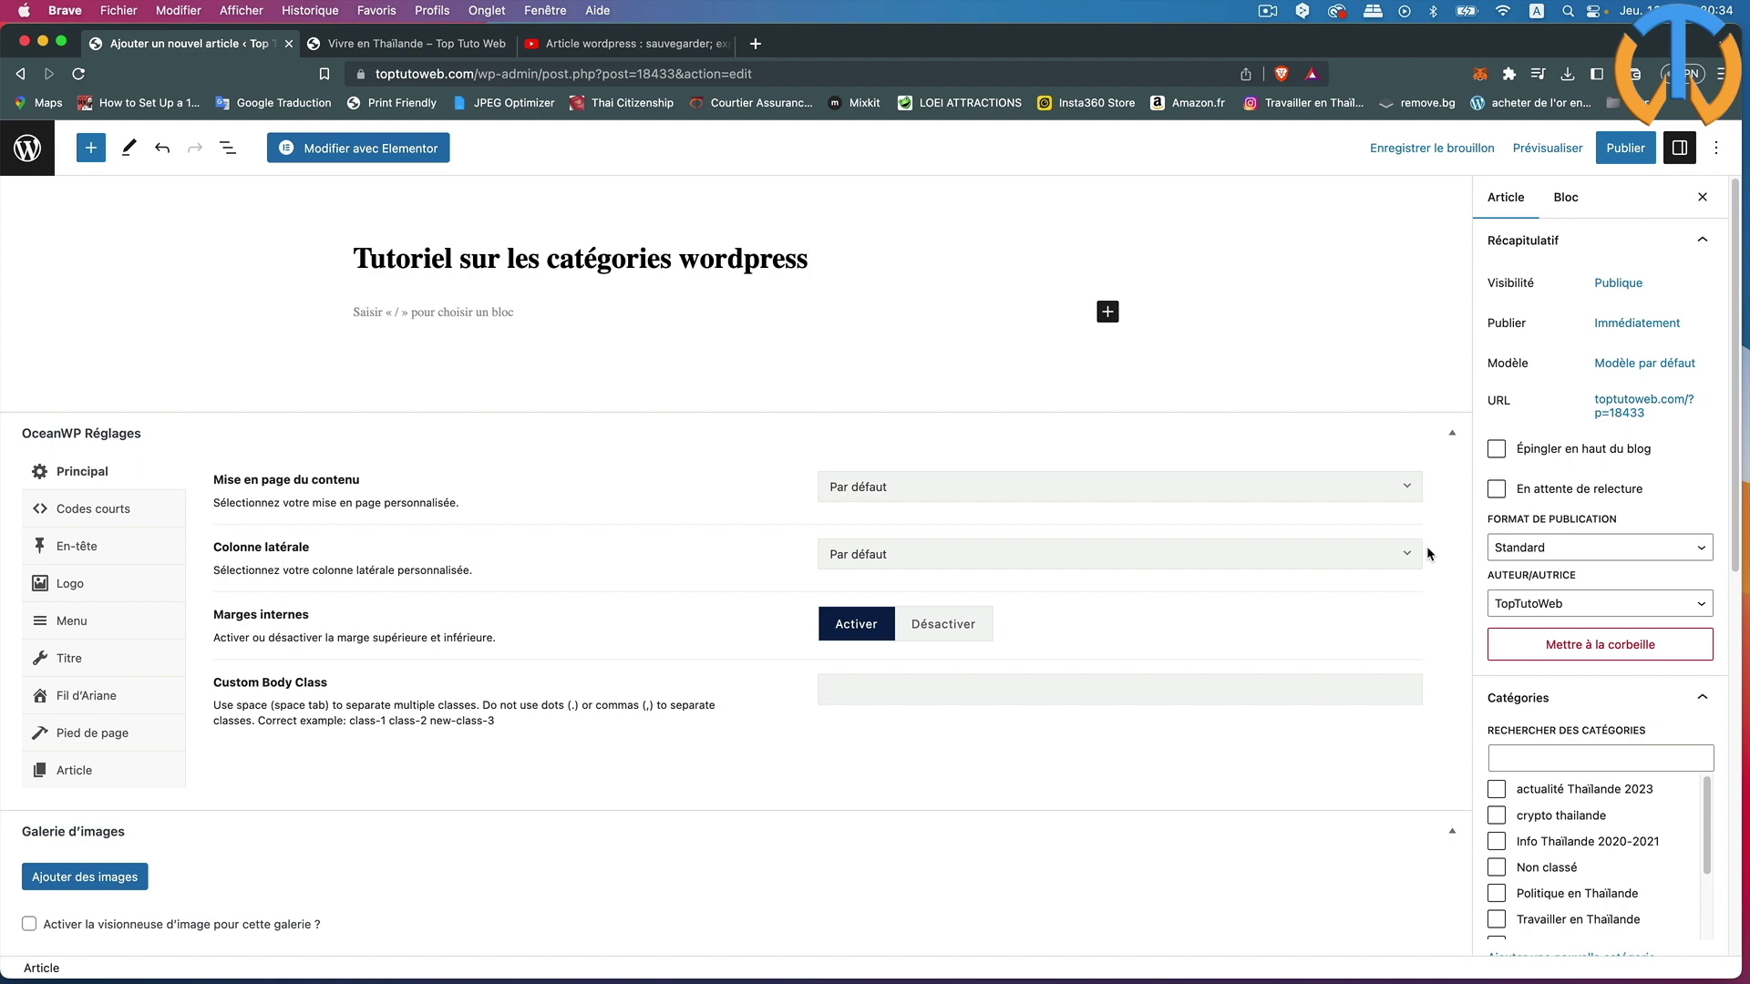
- Try assigning the article to the Tuto Catégories category, and clear that assignment again
{"action": "scroll", "coordinate": [1513, 661], "scroll_direction": "down", "scroll_amount": 2}
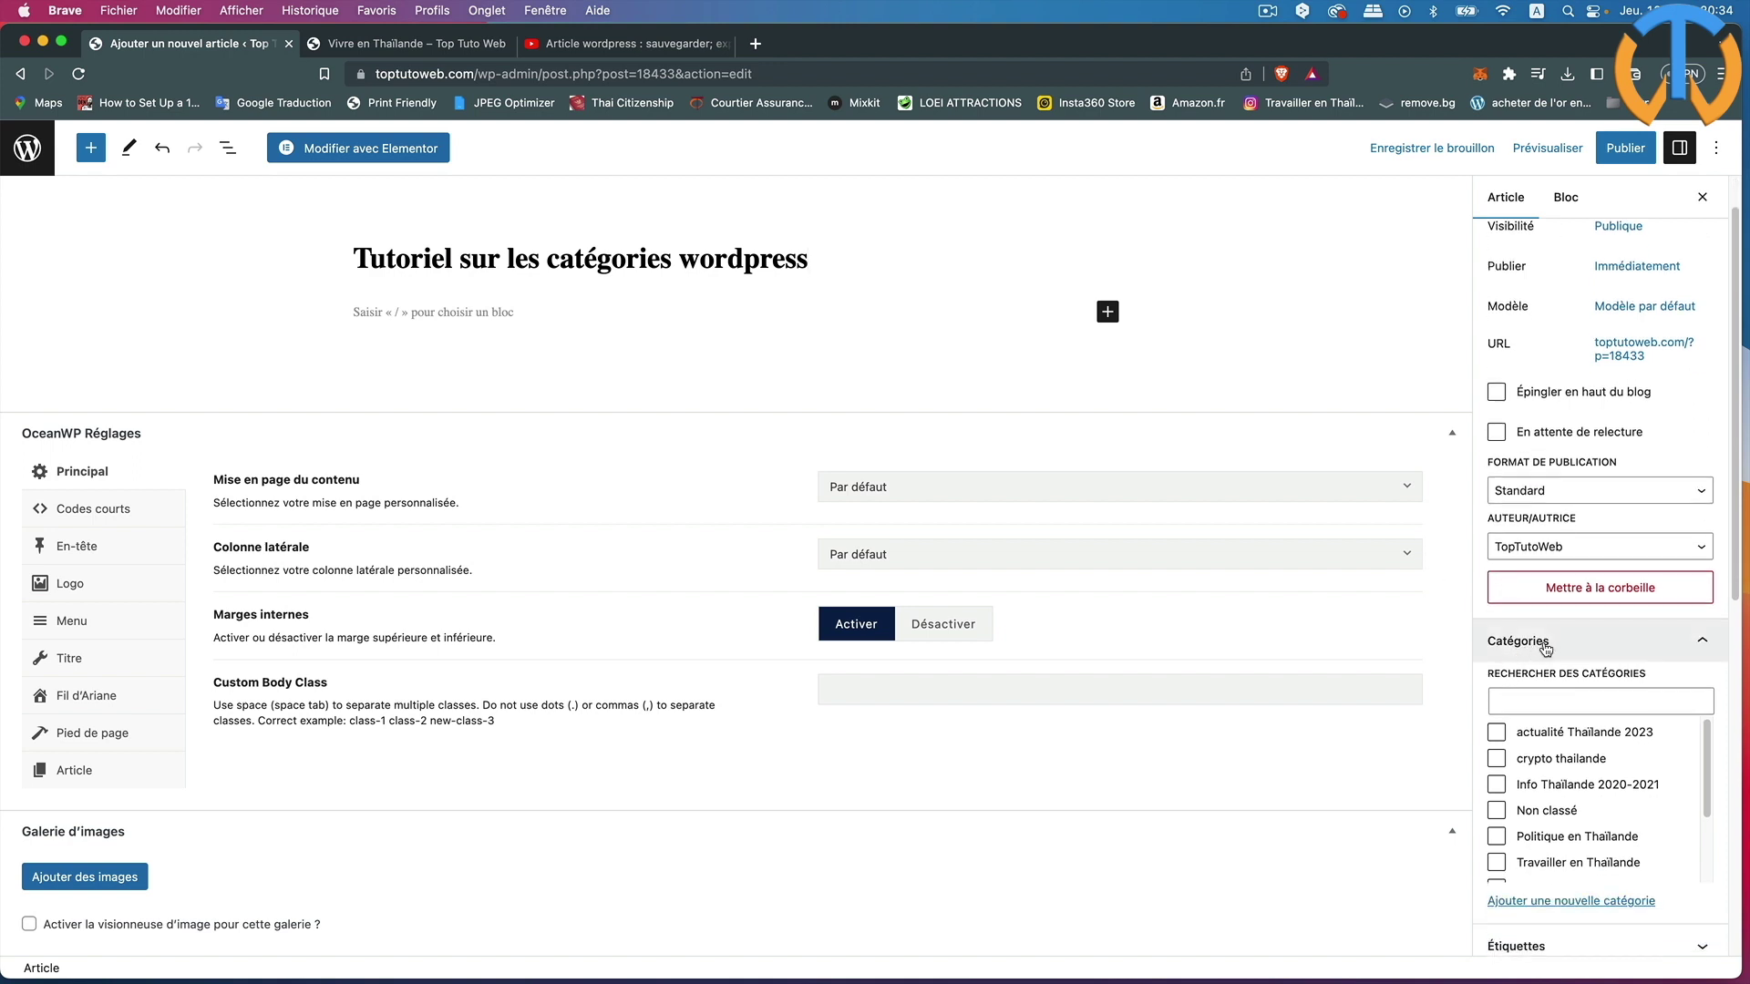
{"action": "left_click", "coordinate": [1703, 644]}
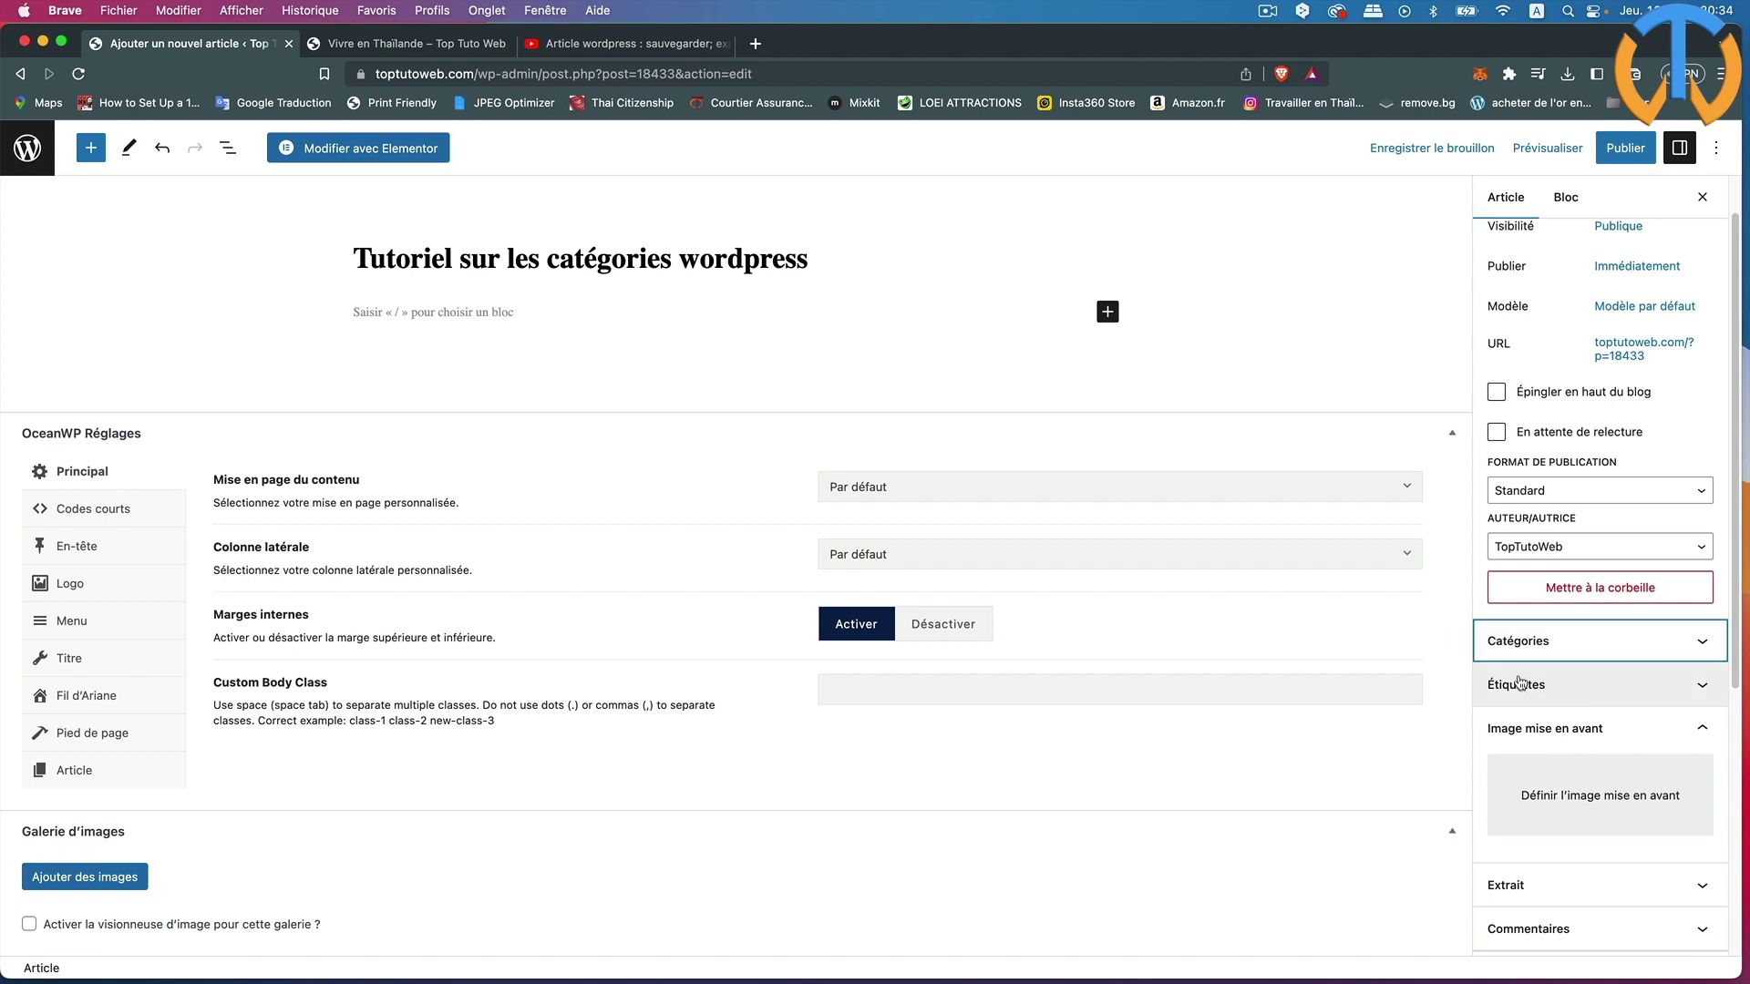
{"action": "left_click", "coordinate": [1703, 645]}
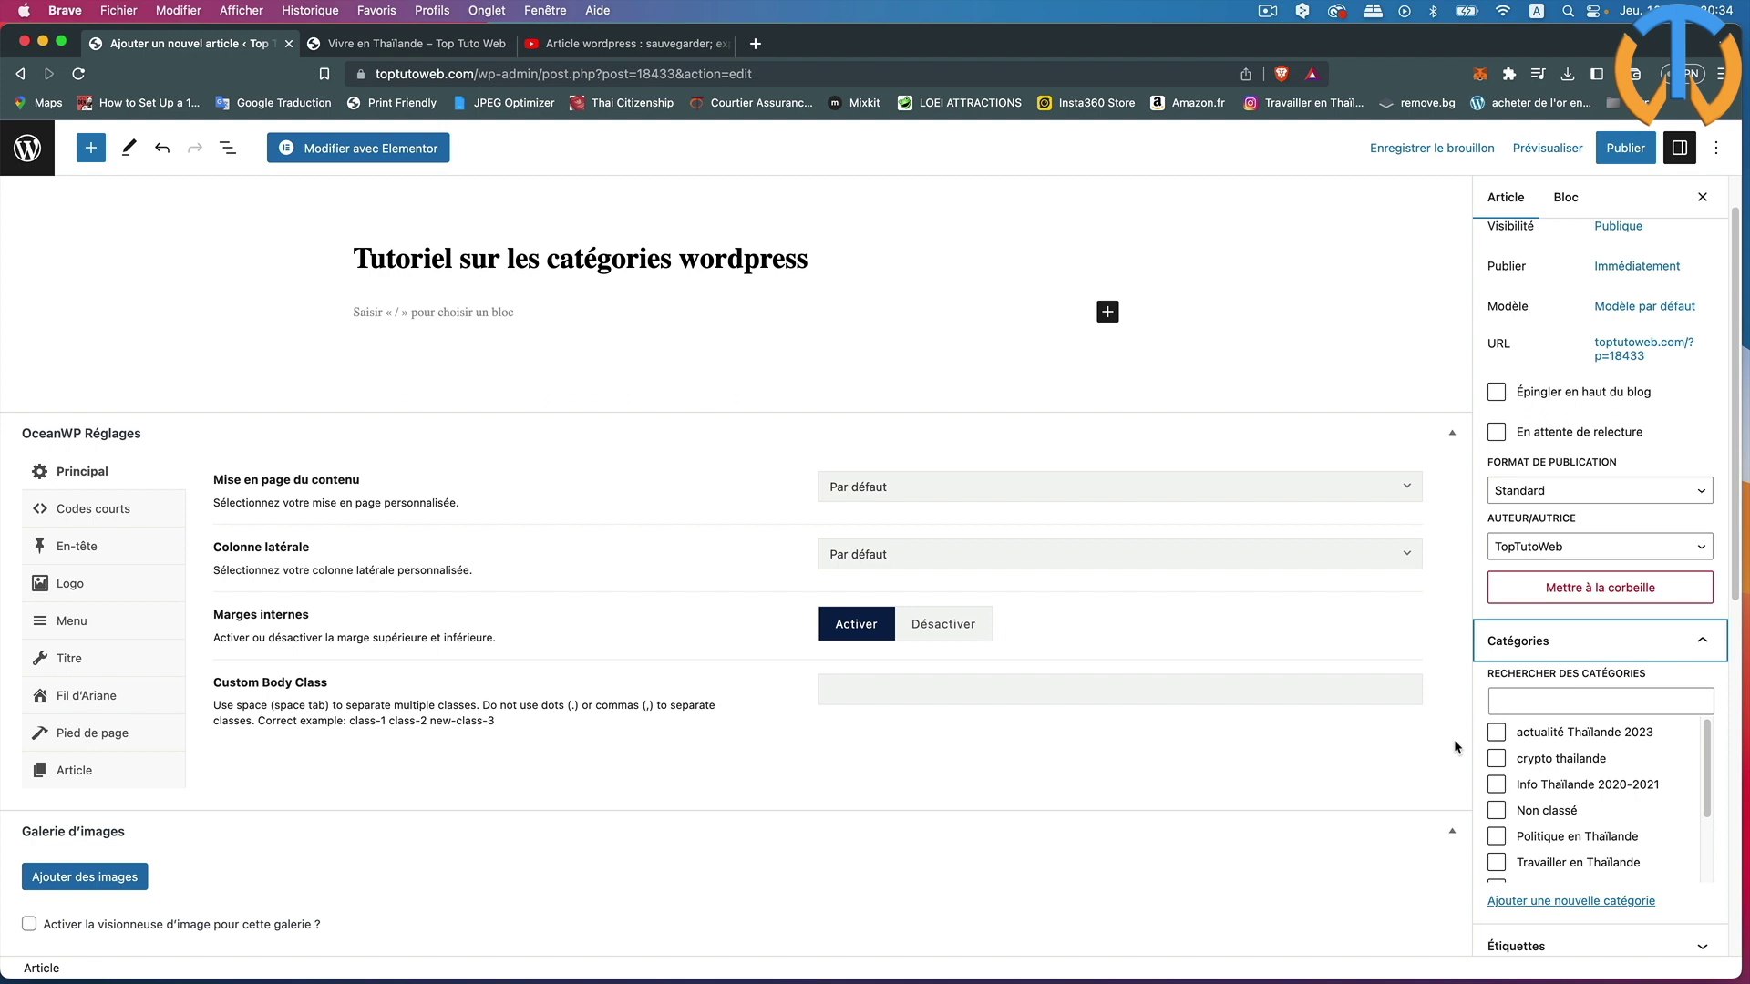
{"action": "scroll", "coordinate": [1611, 800], "scroll_direction": "down", "scroll_amount": 2}
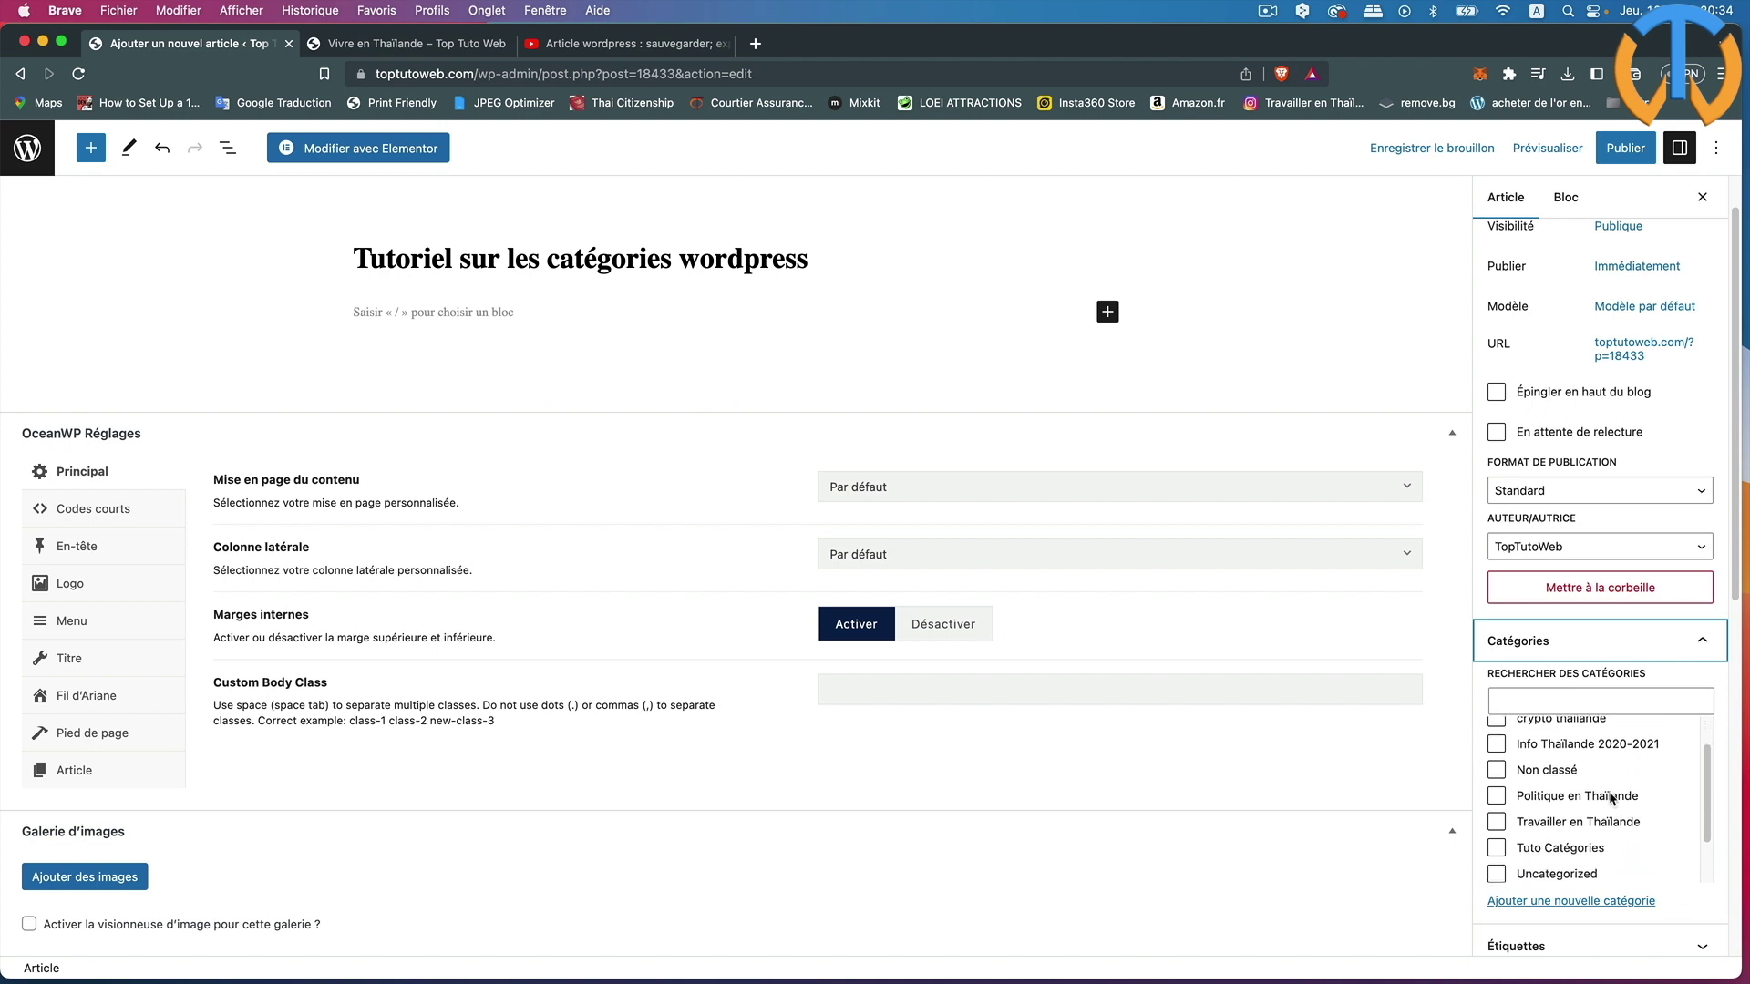
{"action": "scroll", "coordinate": [1612, 799], "scroll_direction": "down", "scroll_amount": 3}
{"action": "scroll", "coordinate": [1612, 800], "scroll_direction": "up", "scroll_amount": 3}
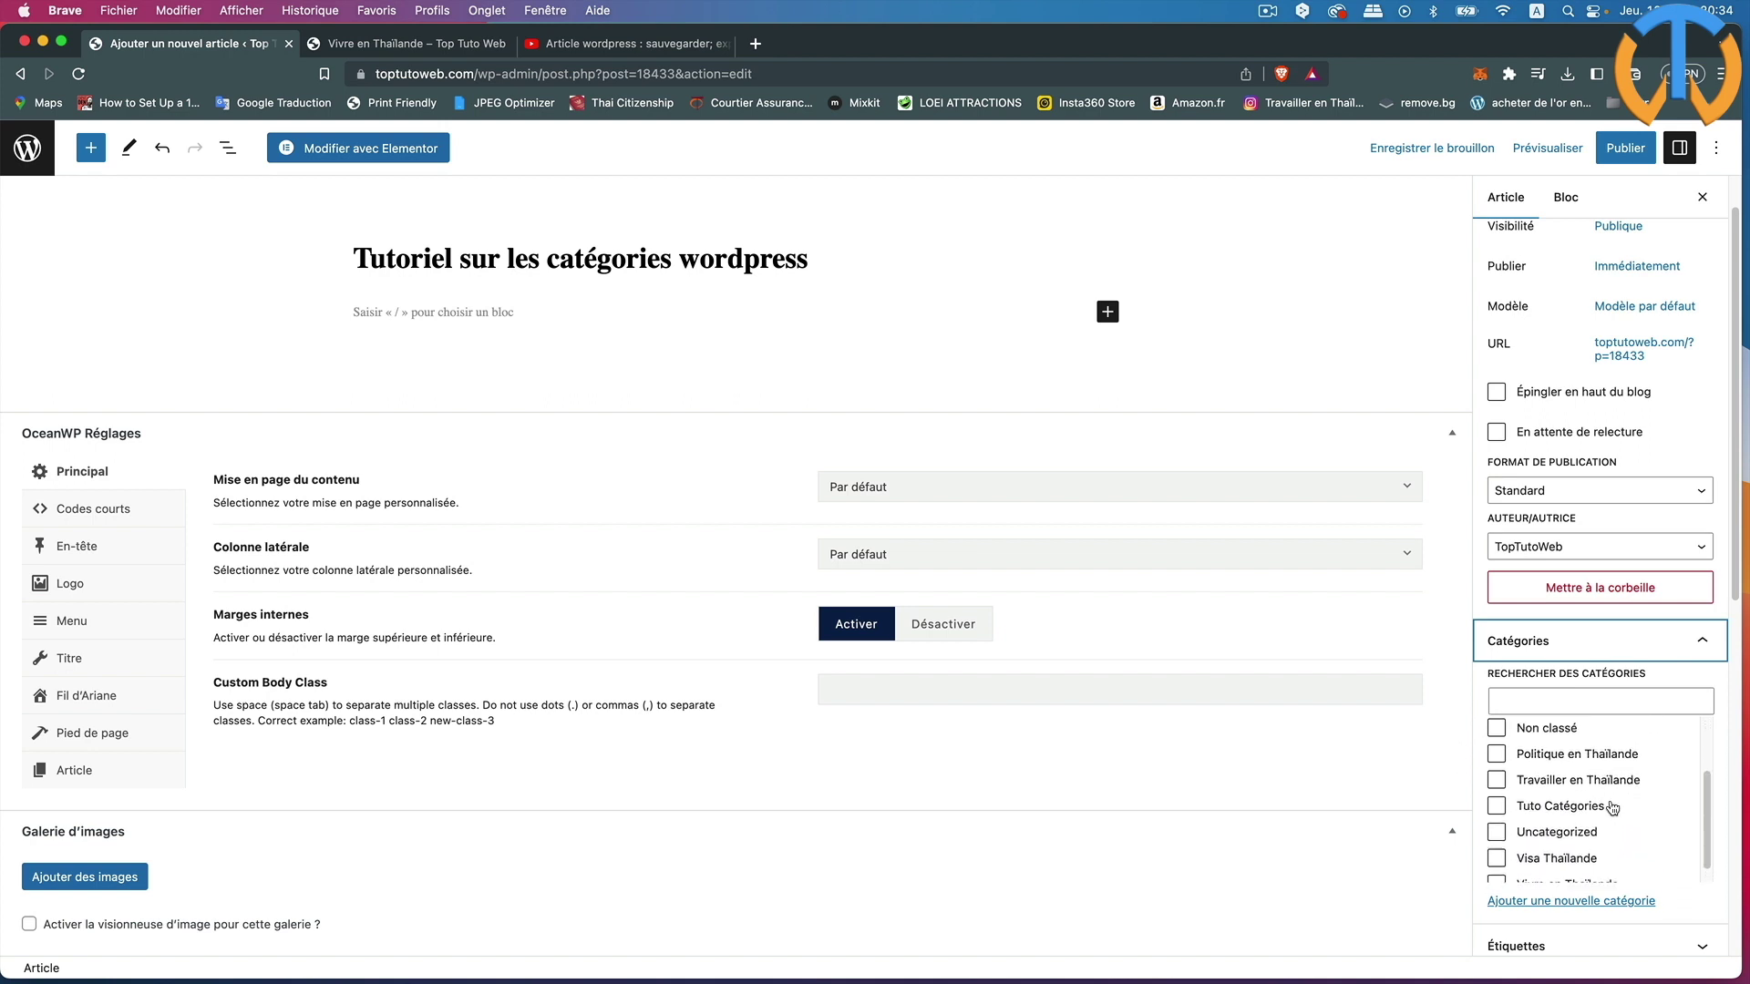
{"action": "scroll", "coordinate": [1568, 802], "scroll_direction": "down", "scroll_amount": 3}
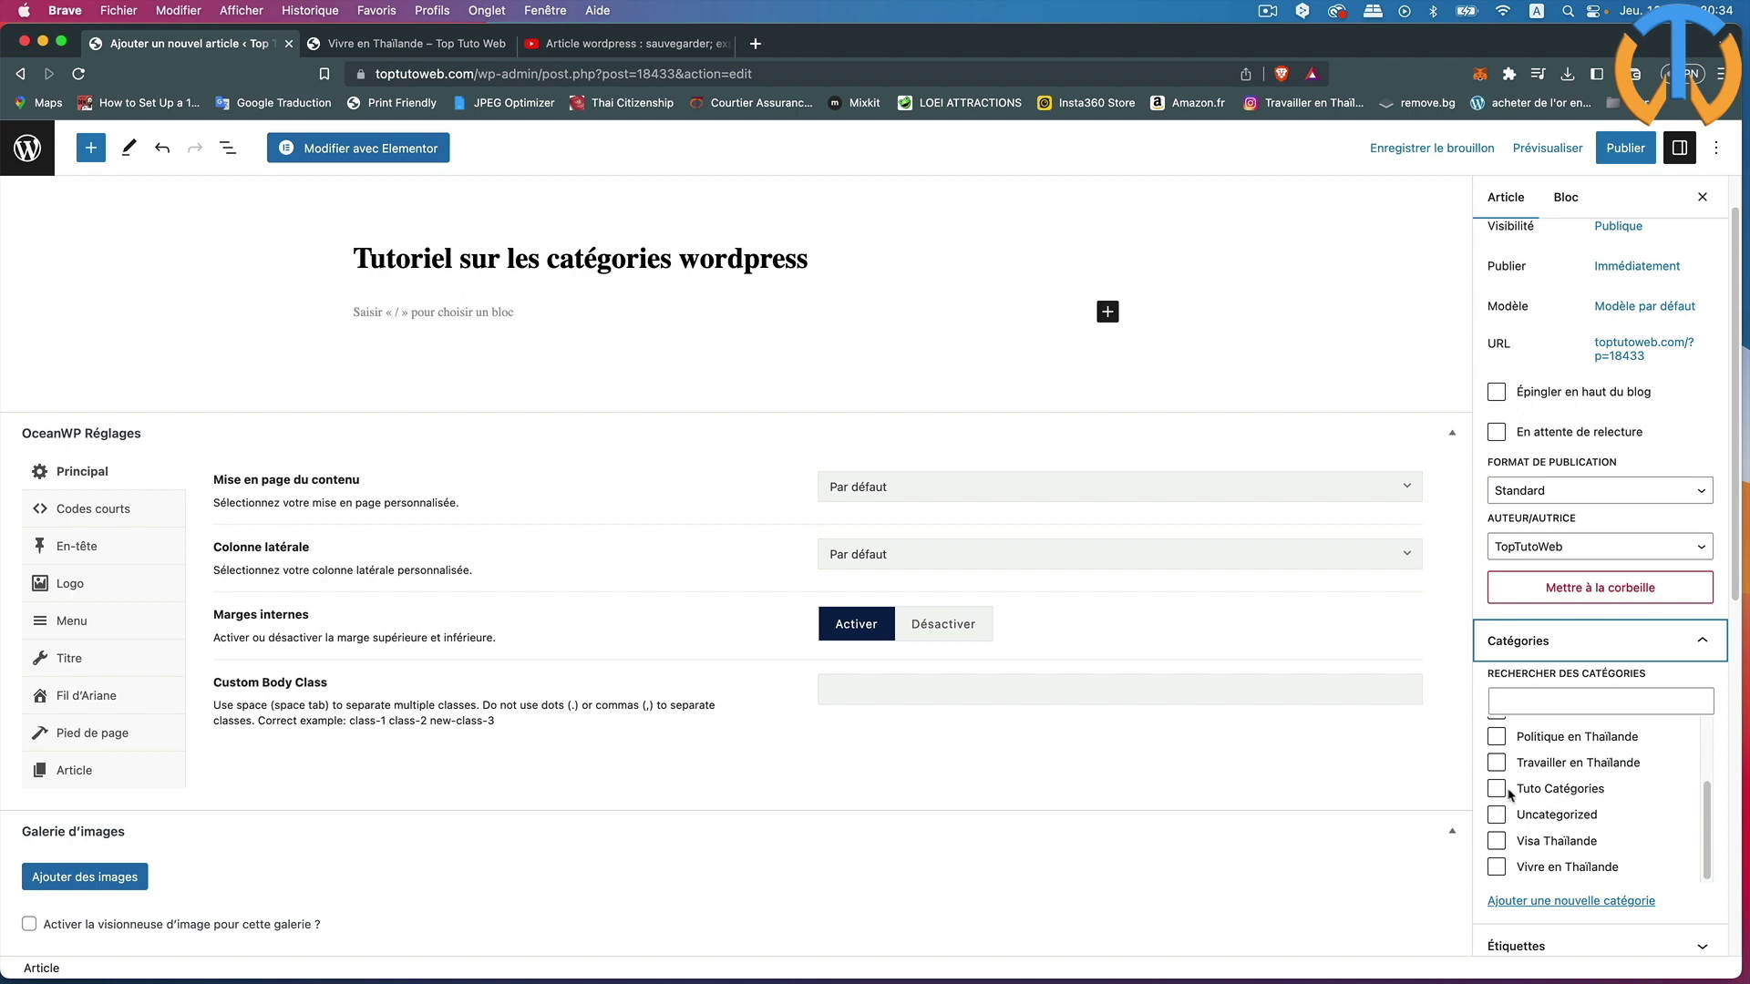
{"action": "left_click", "coordinate": [1498, 789]}
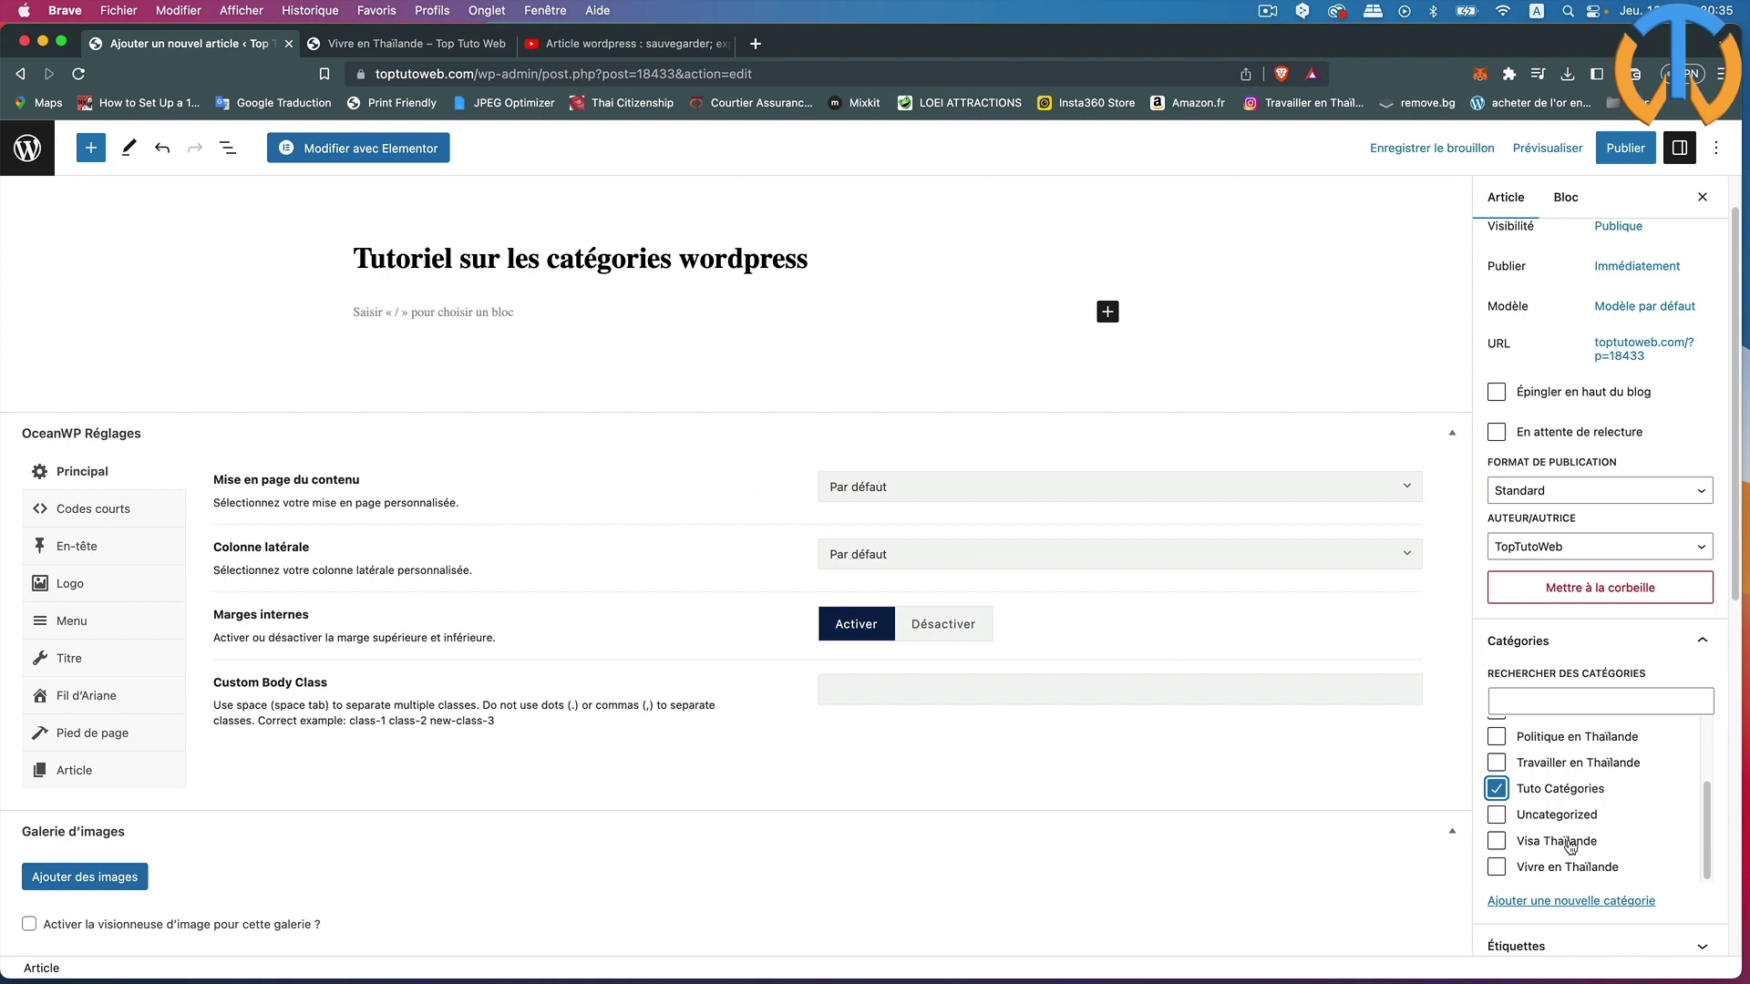
{"action": "left_click", "coordinate": [1497, 789]}
- Create a new category named "Tuto catégorie 2023" from the article's category settings, without a parent category
{"action": "left_click", "coordinate": [1607, 904]}
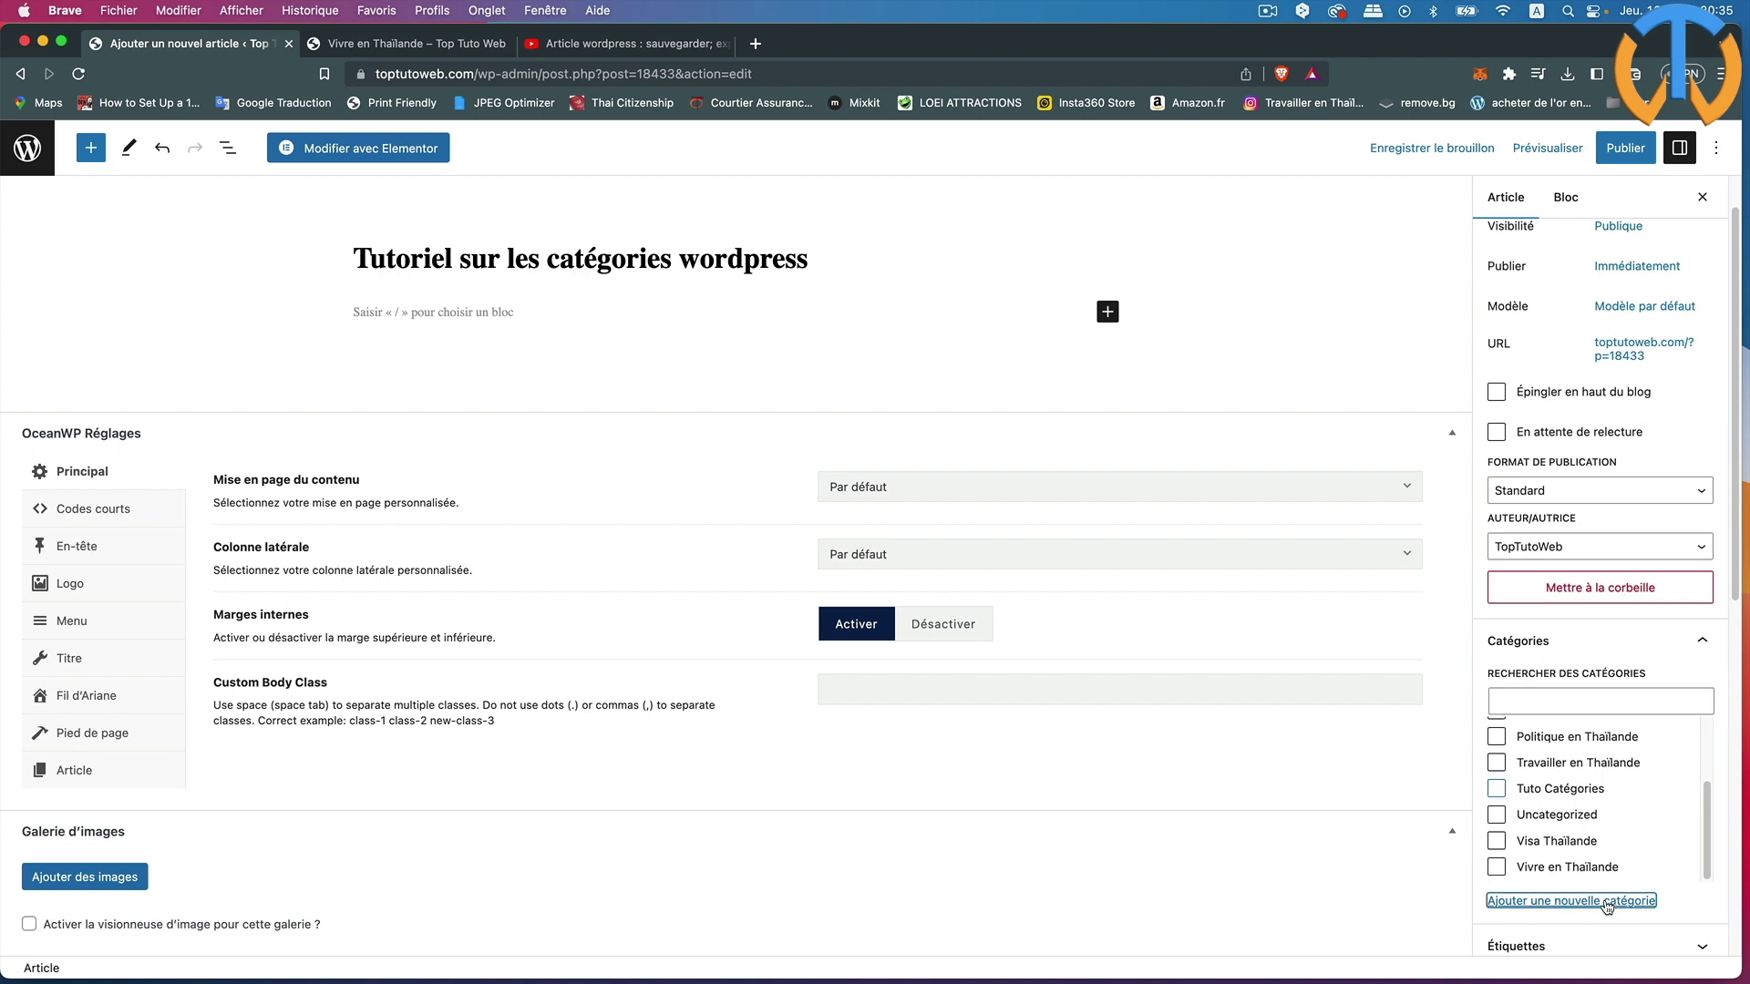
{"action": "scroll", "coordinate": [1478, 869], "scroll_direction": "down", "scroll_amount": 4}
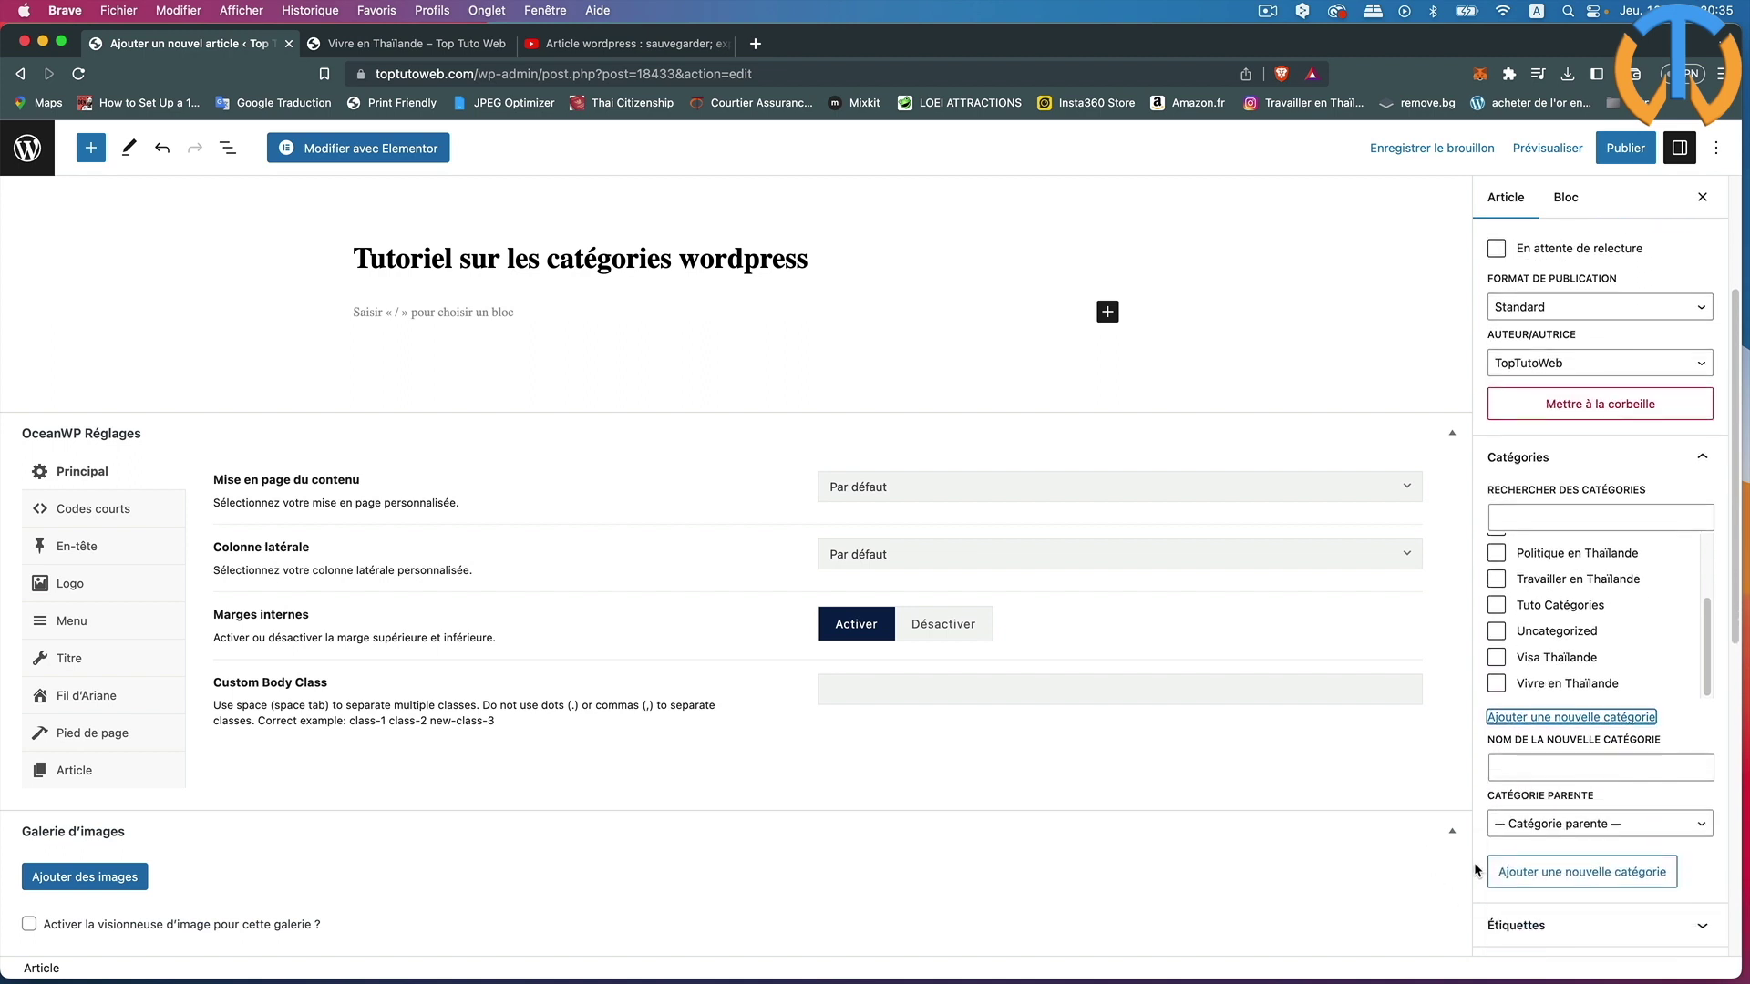
{"action": "left_click", "coordinate": [1523, 768]}
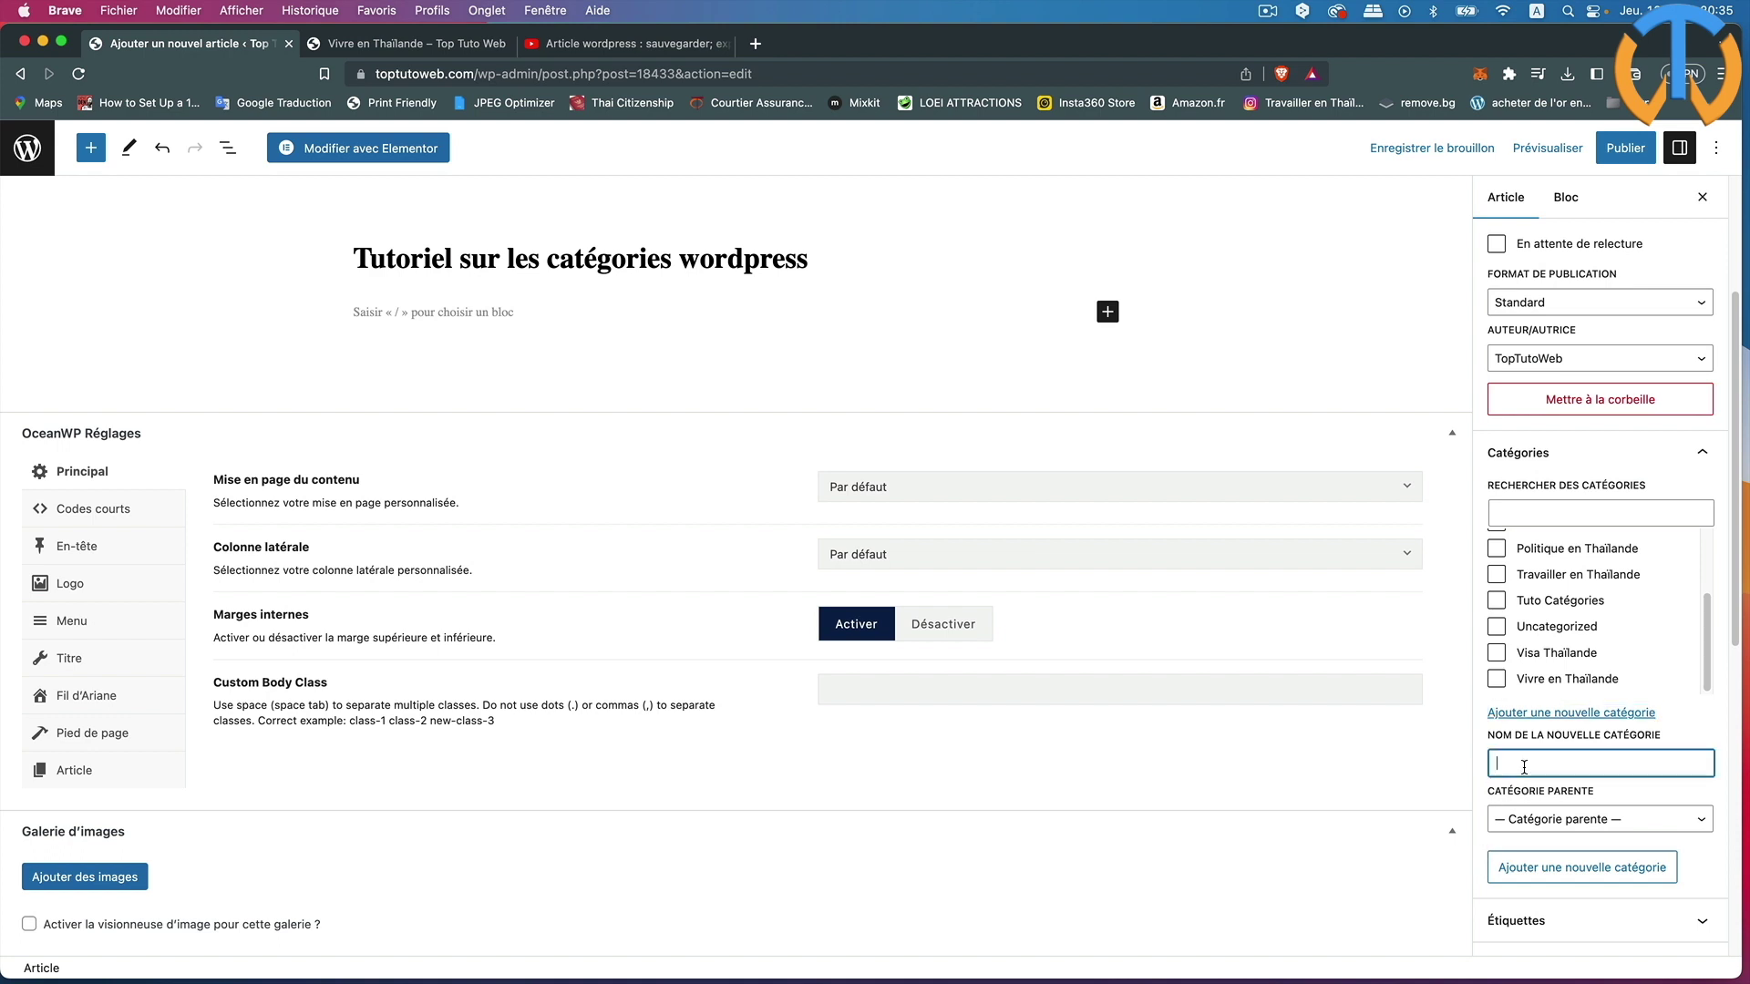
{"action": "type", "text": "Tuto catégorie 2023"}
{"action": "left_click", "coordinate": [1591, 869]}
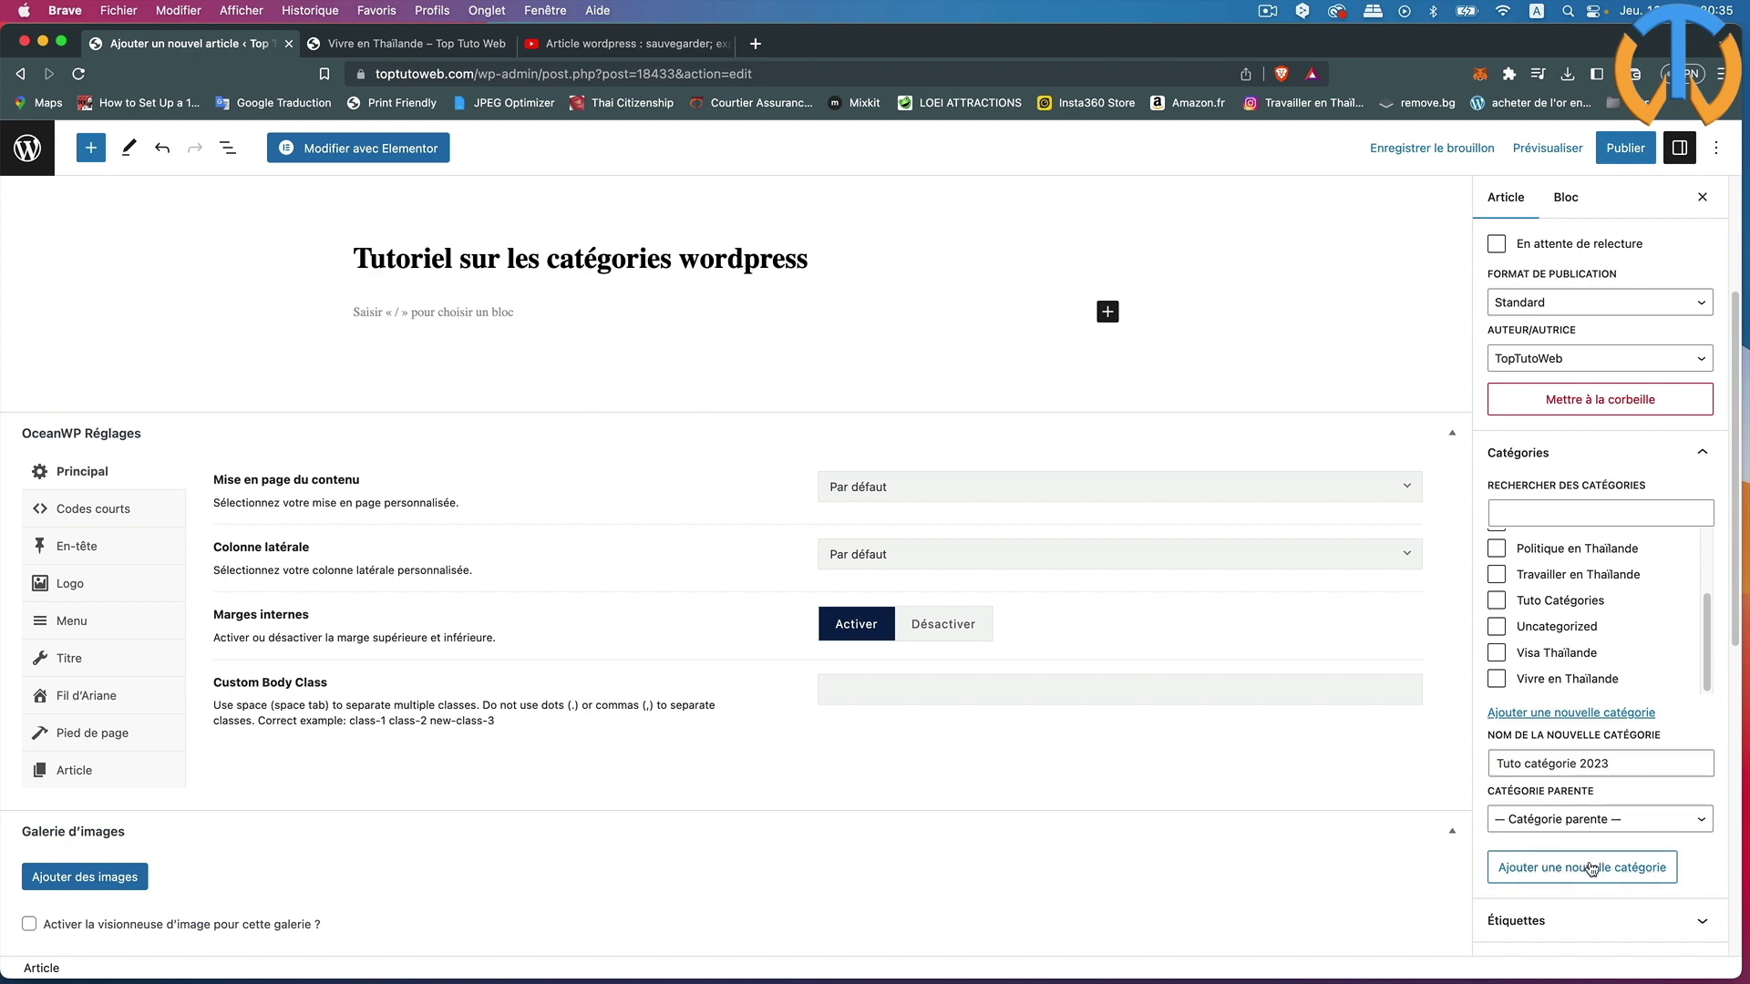
{"action": "scroll", "coordinate": [1601, 649], "scroll_direction": "up", "scroll_amount": 2}
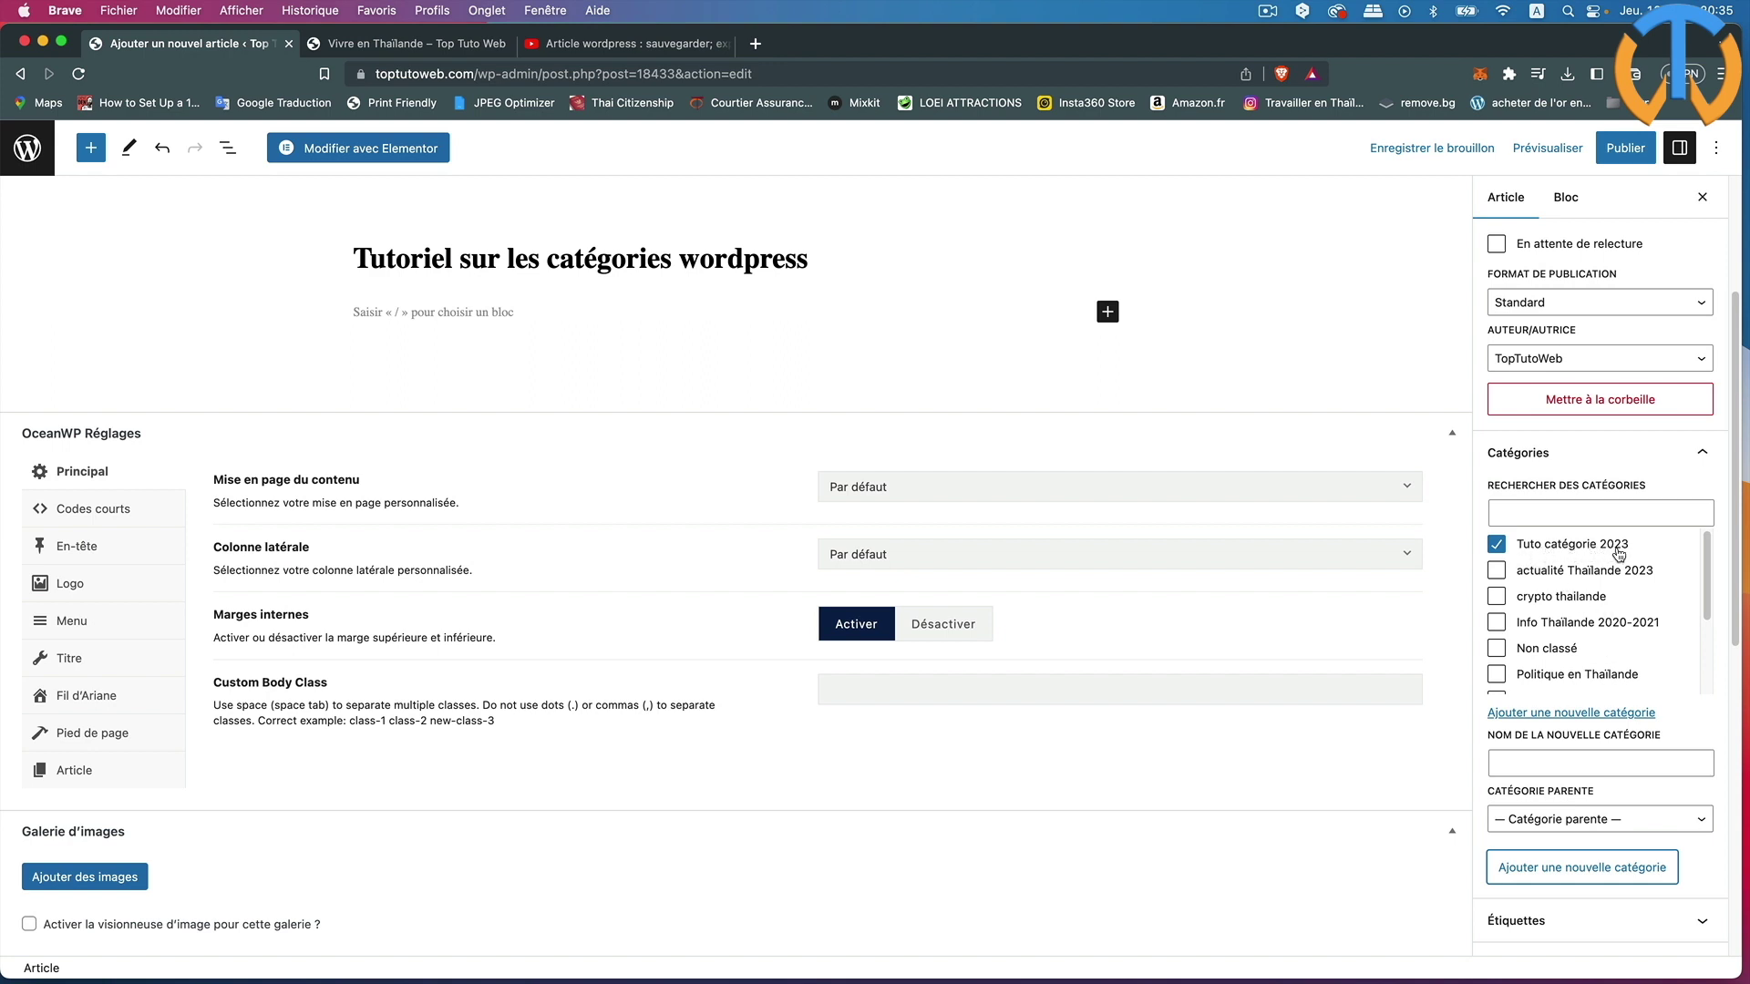
- Remove the article from Tuto catégorie 2023 and assign it to Tuto Catégories instead
{"action": "left_click", "coordinate": [1497, 545]}
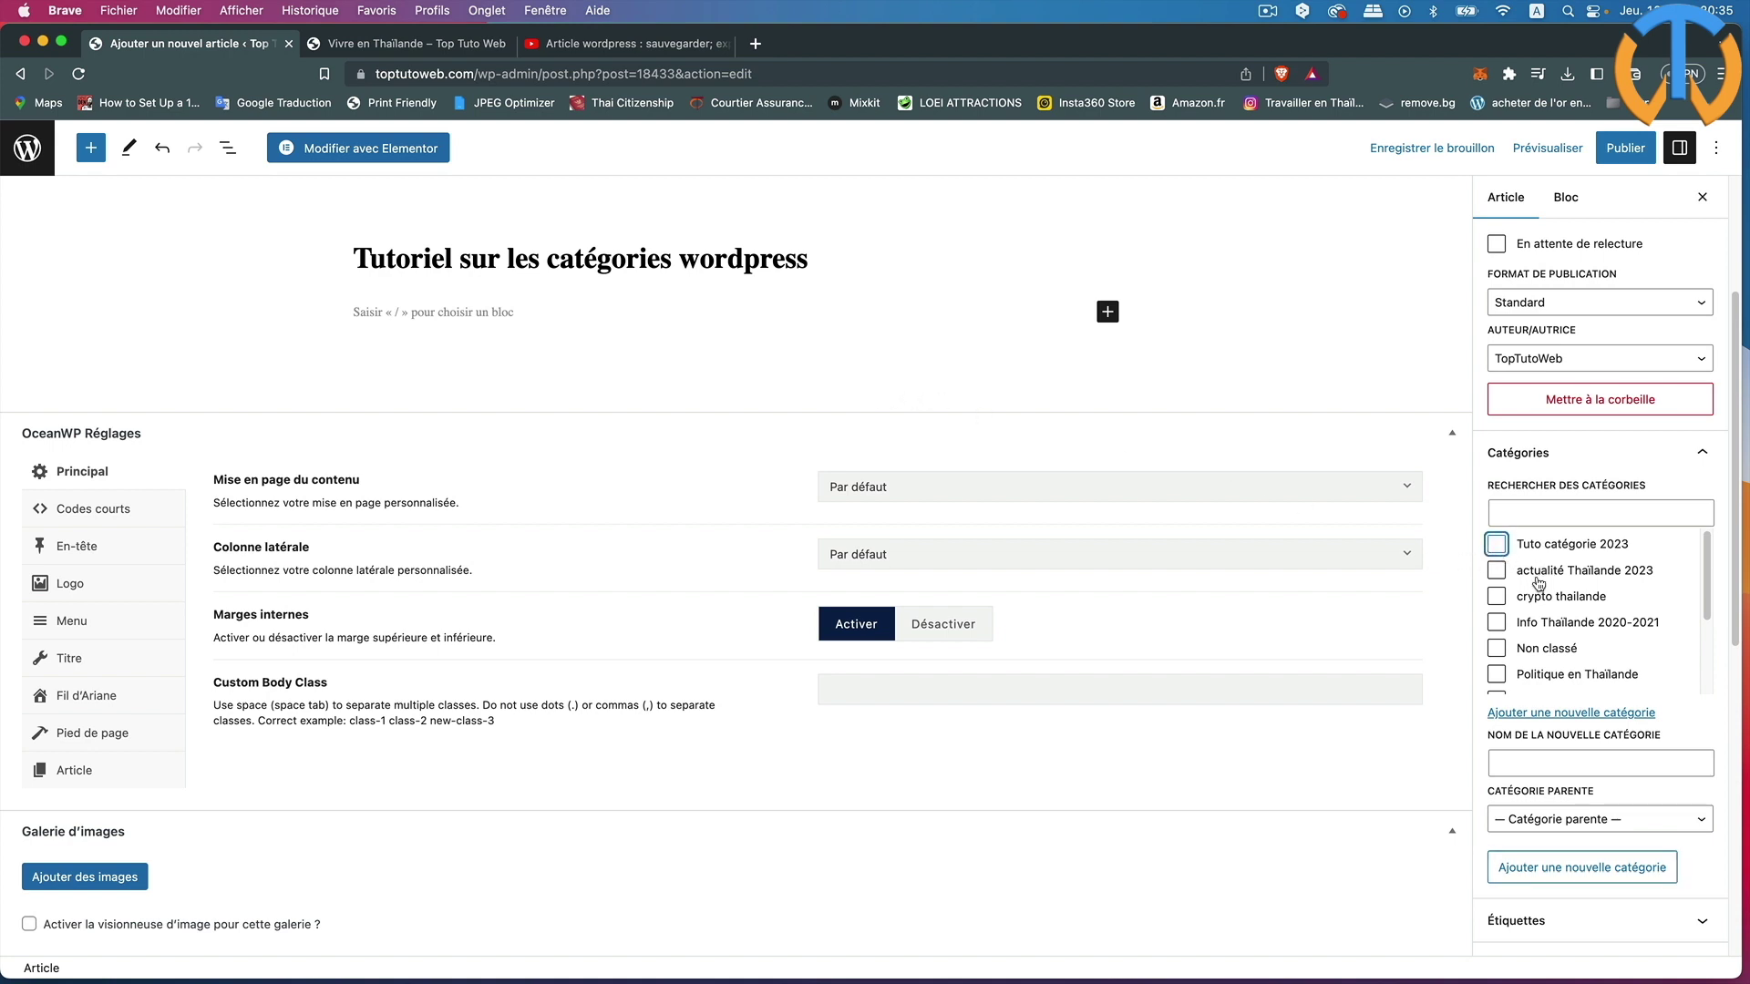
{"action": "scroll", "coordinate": [1522, 643], "scroll_direction": "down", "scroll_amount": 3}
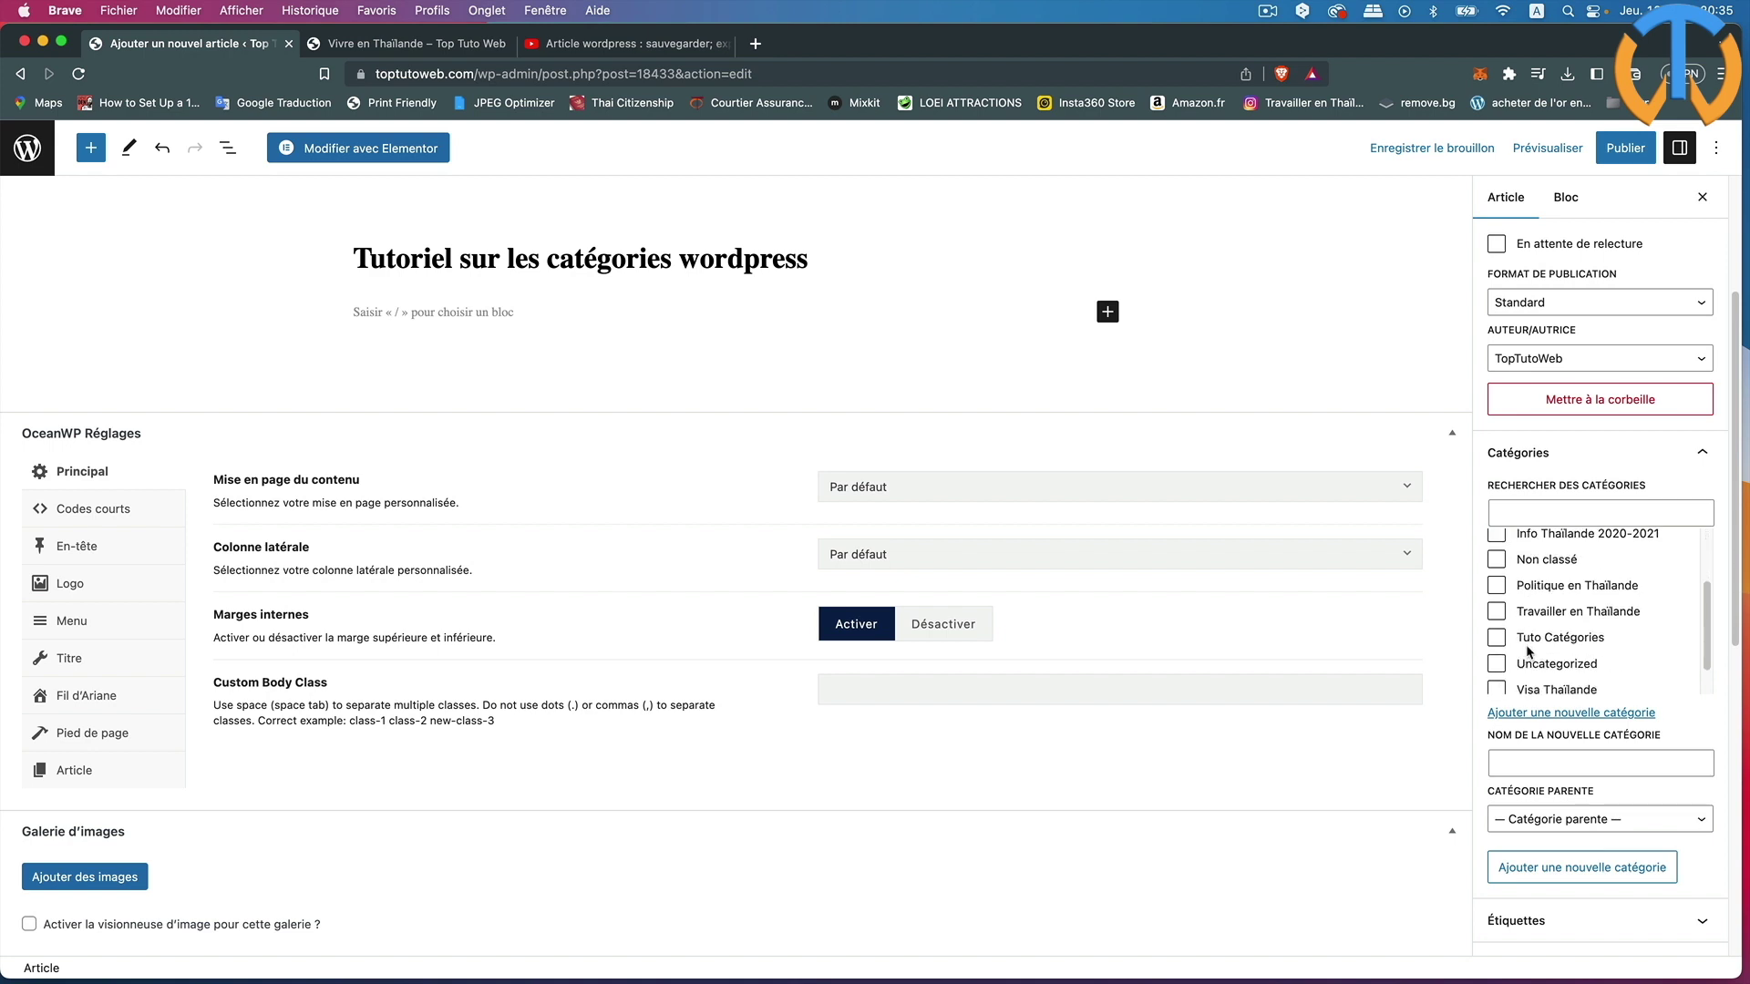
{"action": "left_click", "coordinate": [1496, 630]}
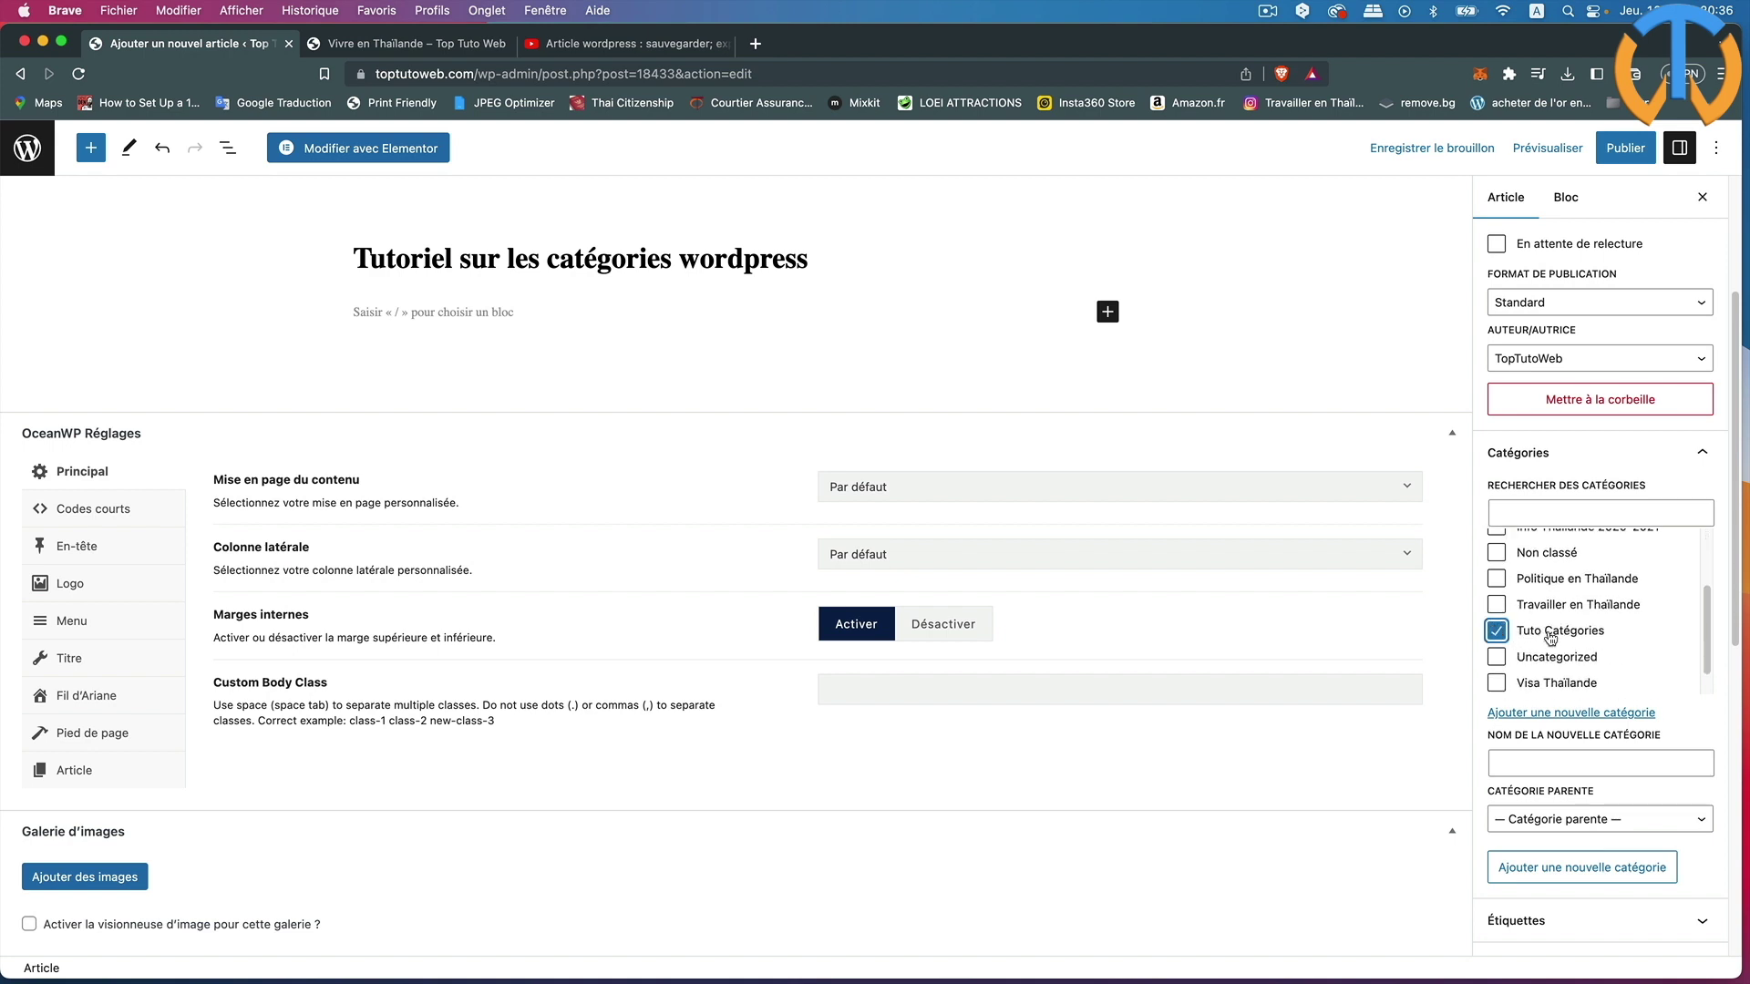
- Try assigning additional categories such as crypto thailande to the article, and clear them again
{"action": "scroll", "coordinate": [1513, 619], "scroll_direction": "up", "scroll_amount": 3}
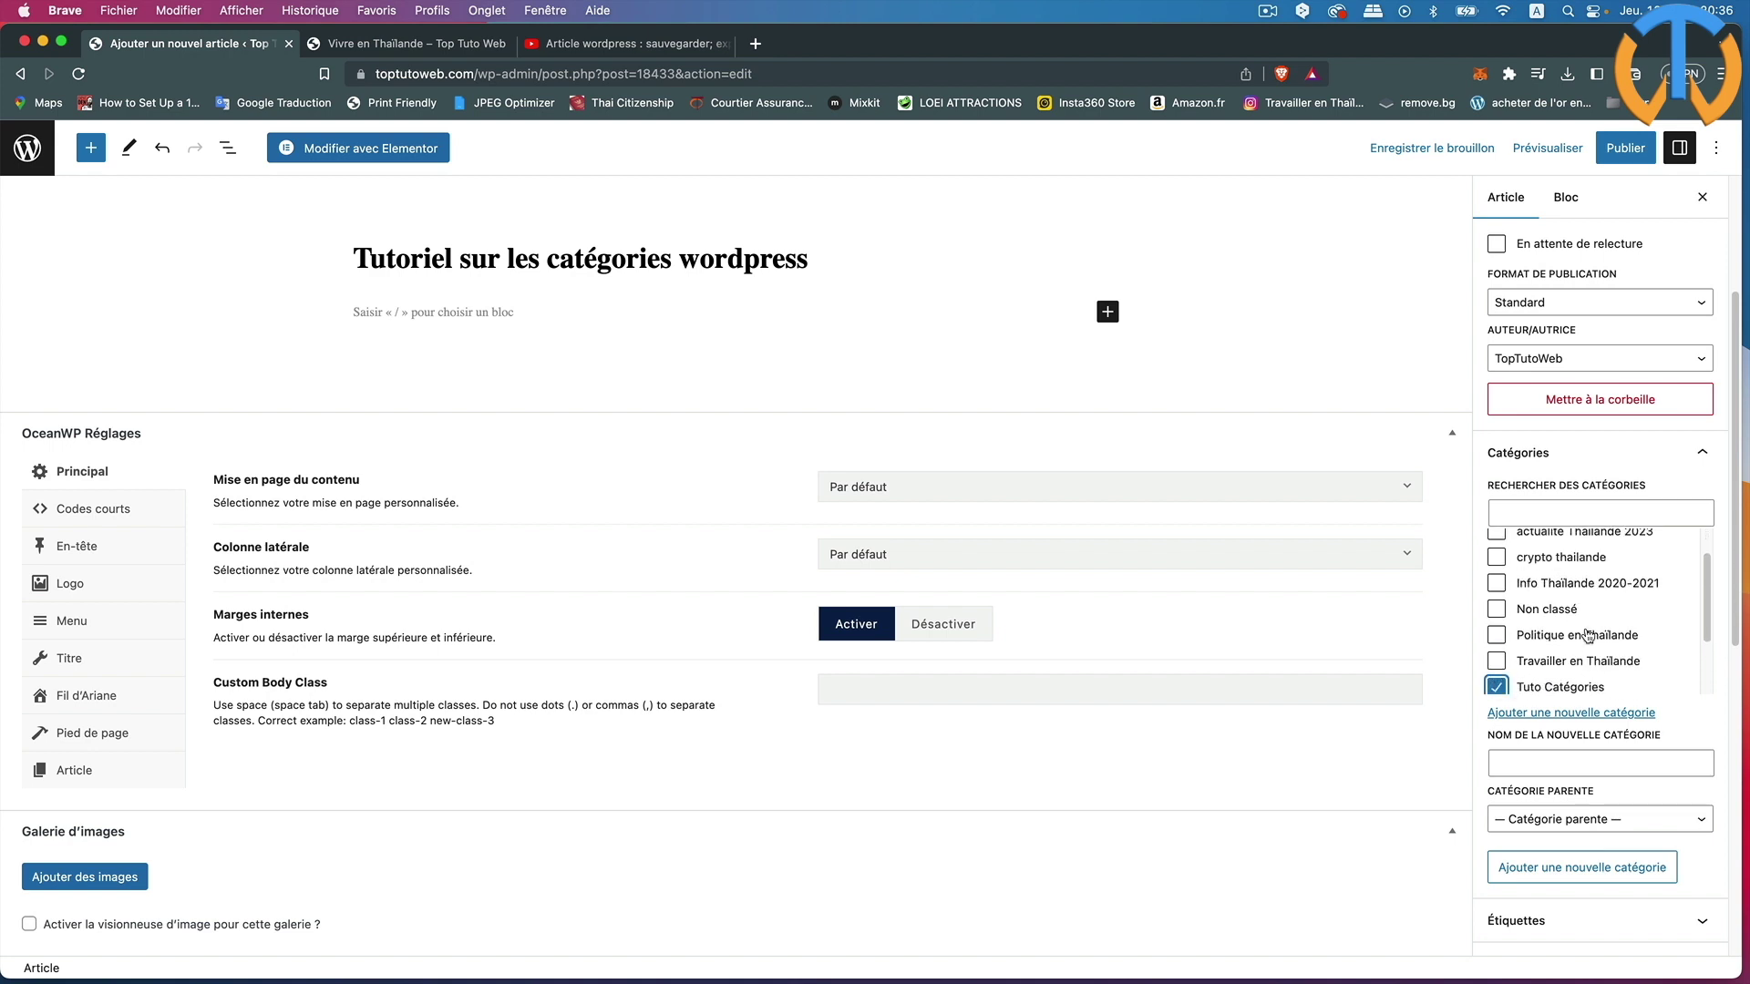
{"action": "left_click", "coordinate": [1499, 546]}
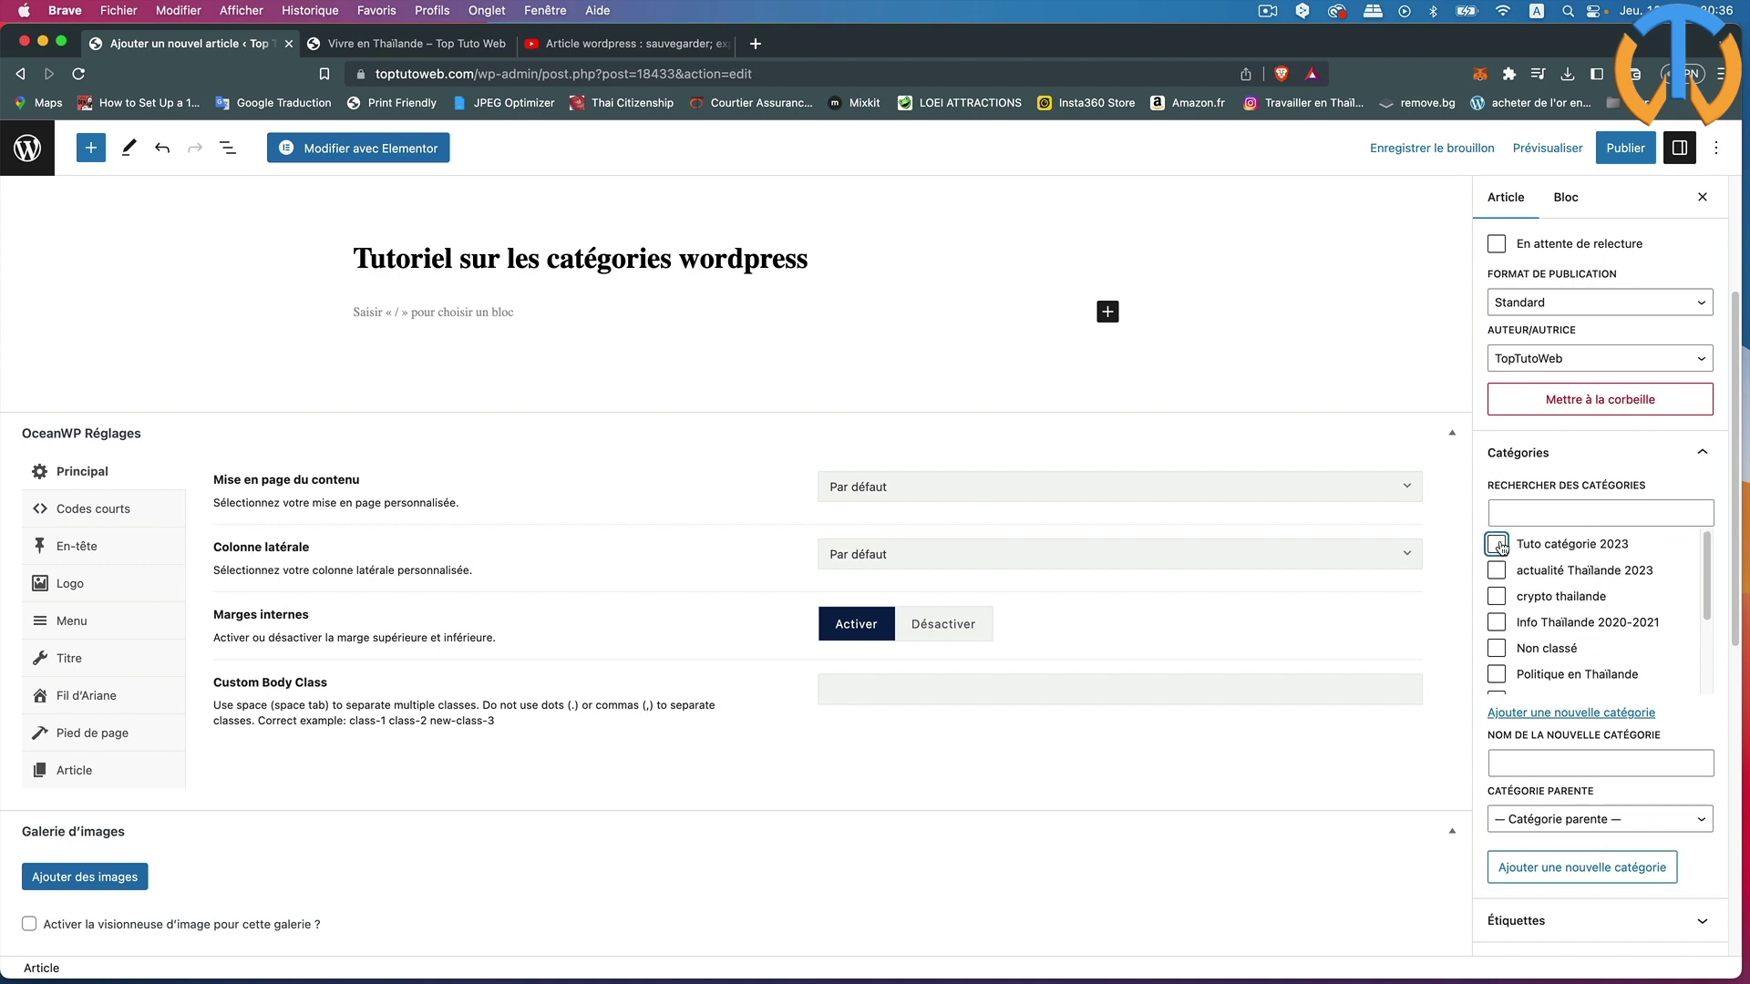
{"action": "left_click", "coordinate": [1497, 598]}
{"action": "left_click", "coordinate": [1495, 597]}
{"action": "scroll", "coordinate": [1634, 668], "scroll_direction": "down", "scroll_amount": 2}
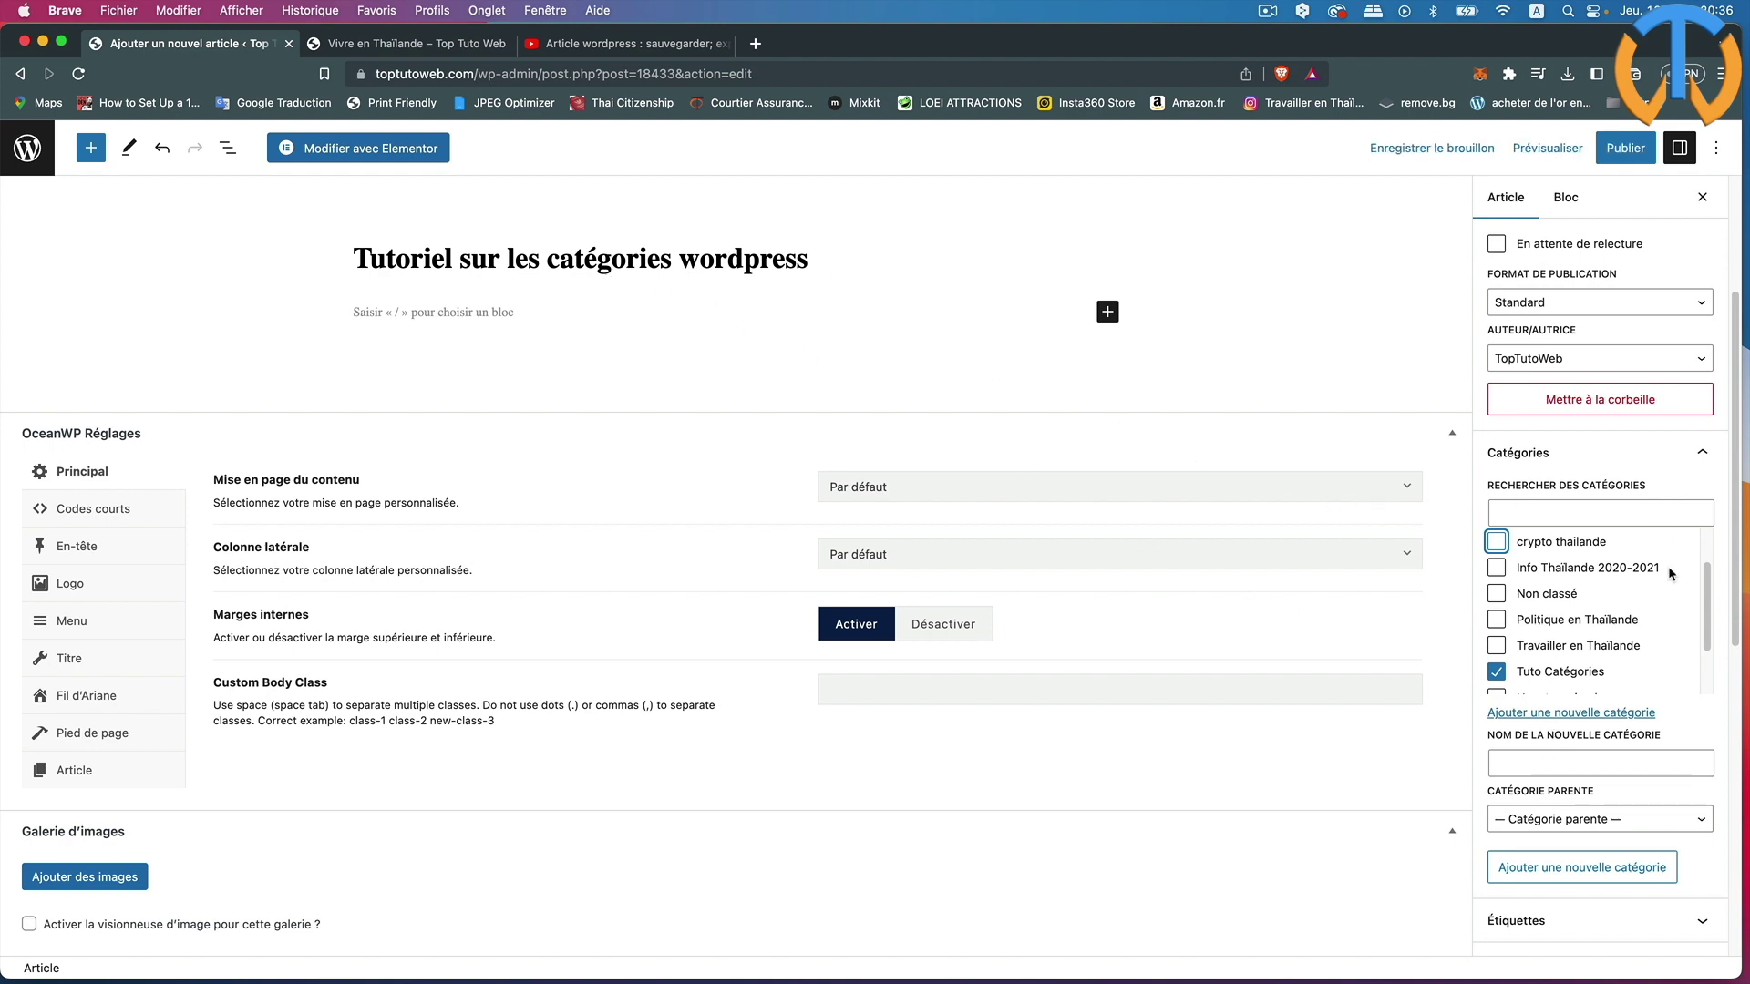
- Open the media library to choose the article's featured image
{"action": "scroll", "coordinate": [1615, 610], "scroll_direction": "down", "scroll_amount": 5}
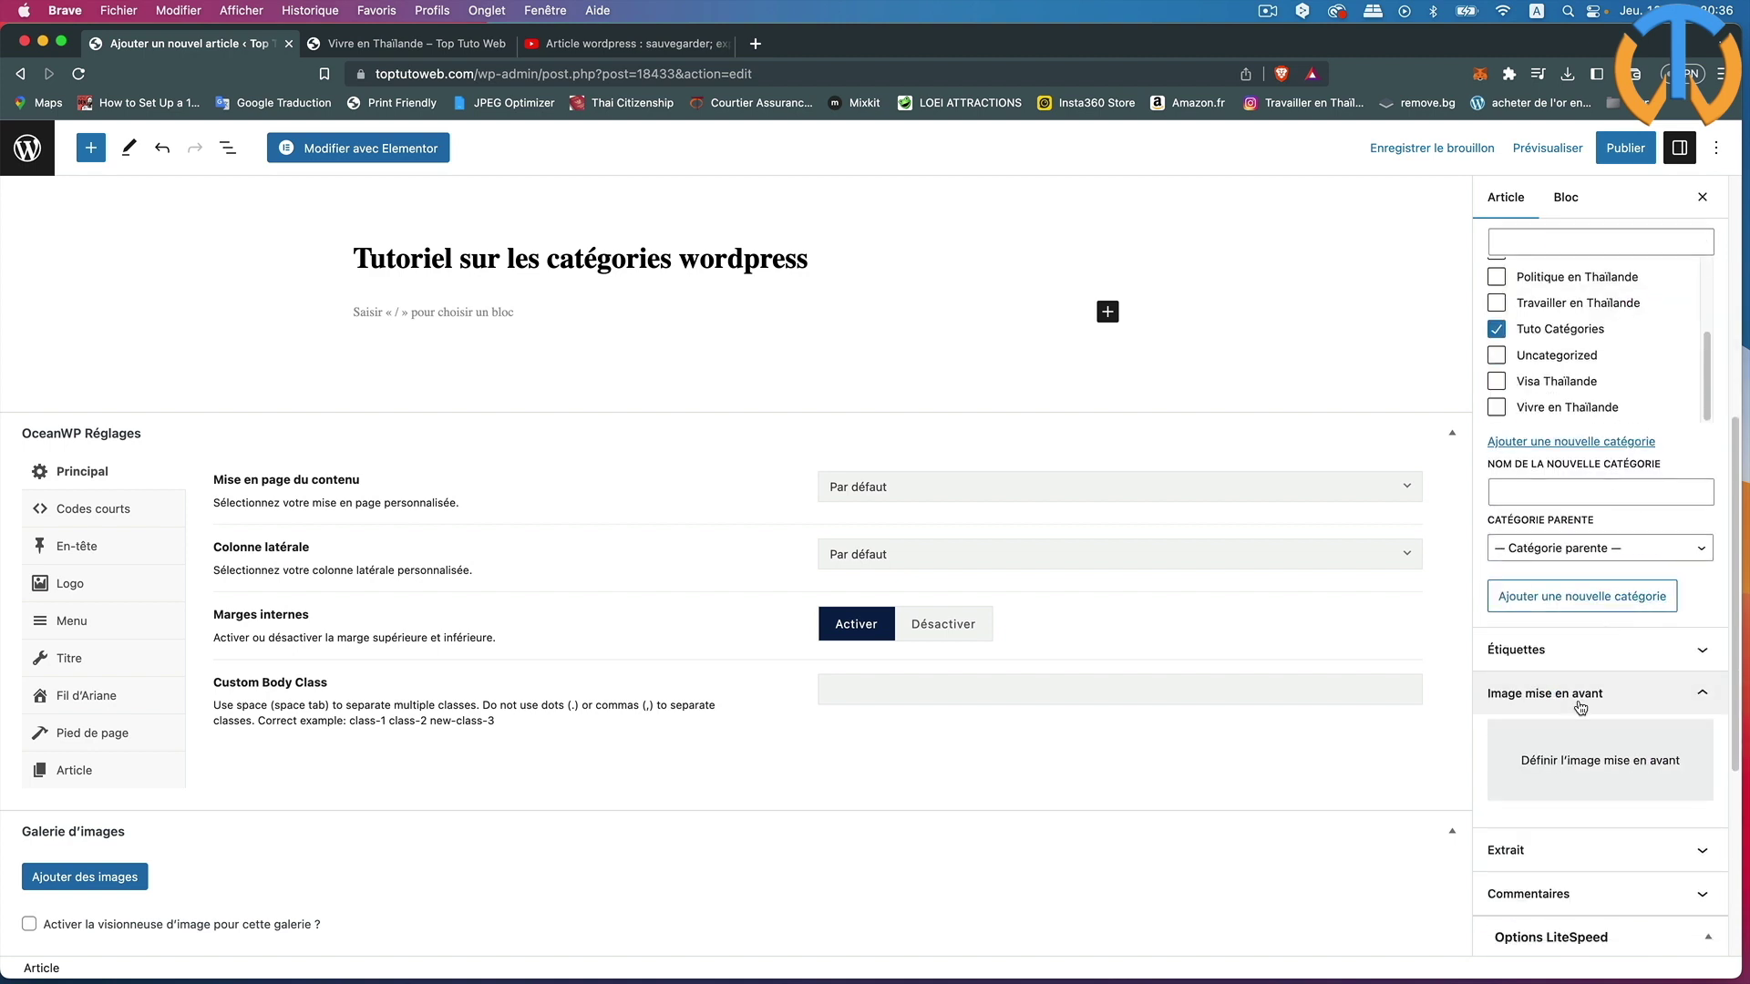
{"action": "scroll", "coordinate": [1581, 707], "scroll_direction": "down", "scroll_amount": 2}
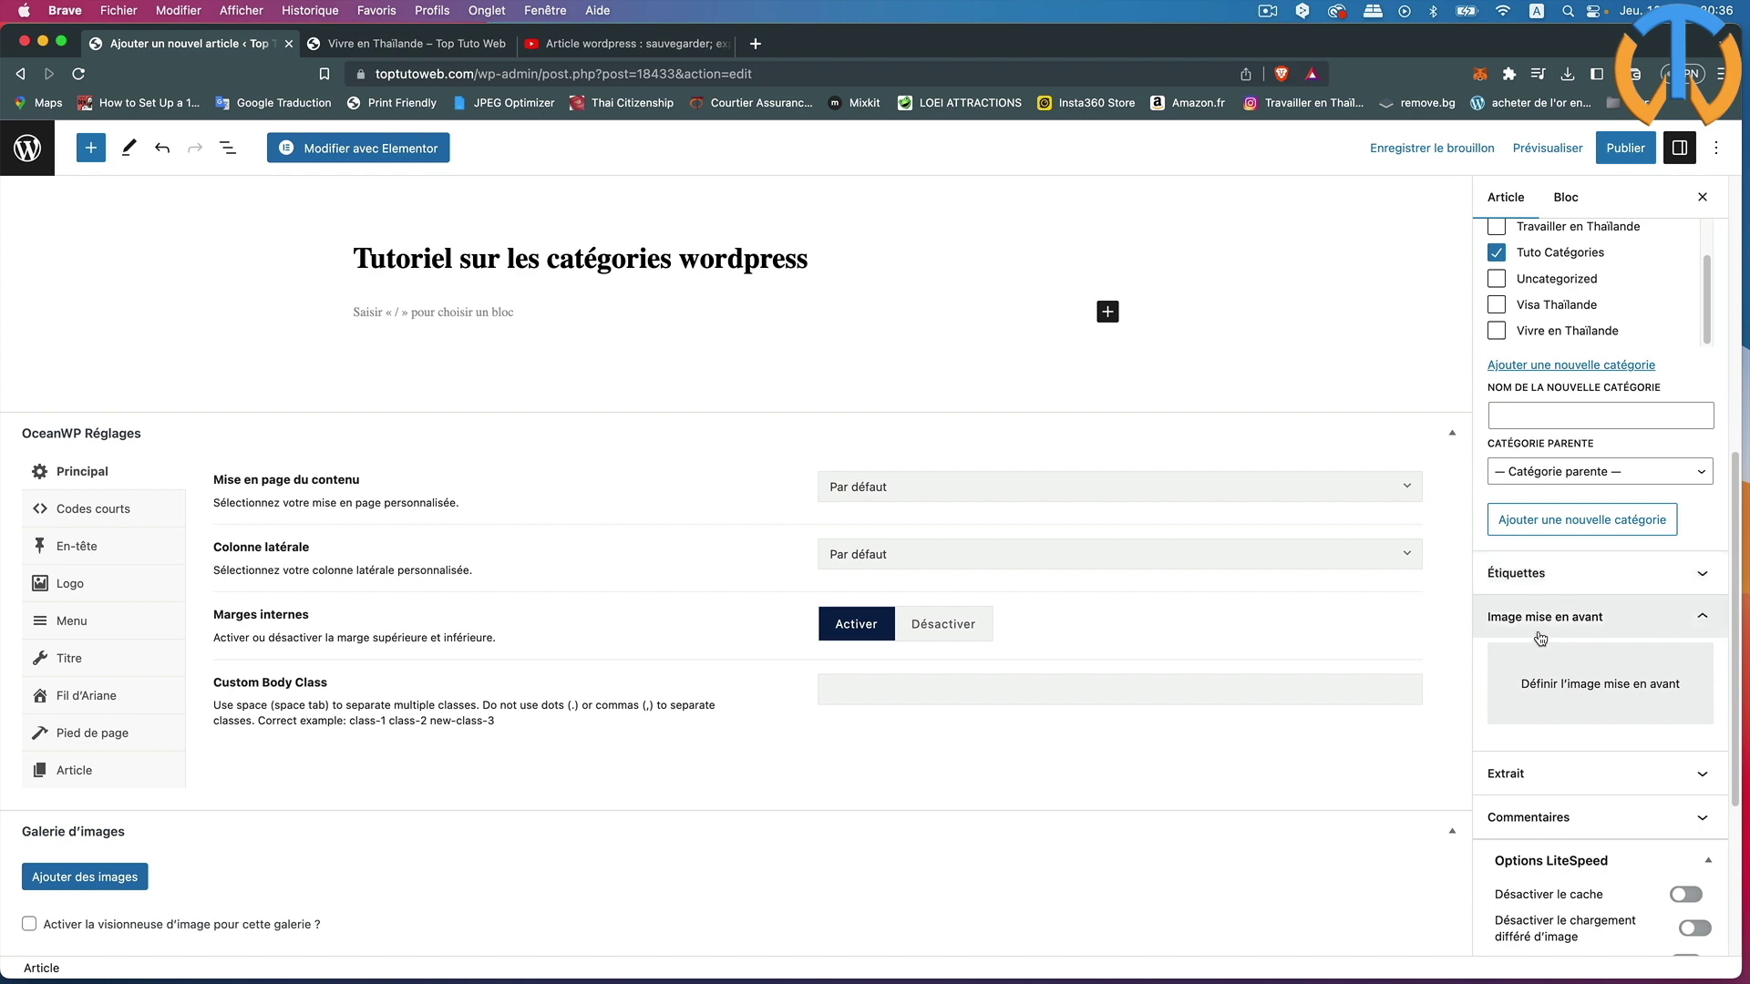
{"action": "left_click", "coordinate": [1704, 618]}
{"action": "left_click", "coordinate": [1704, 618]}
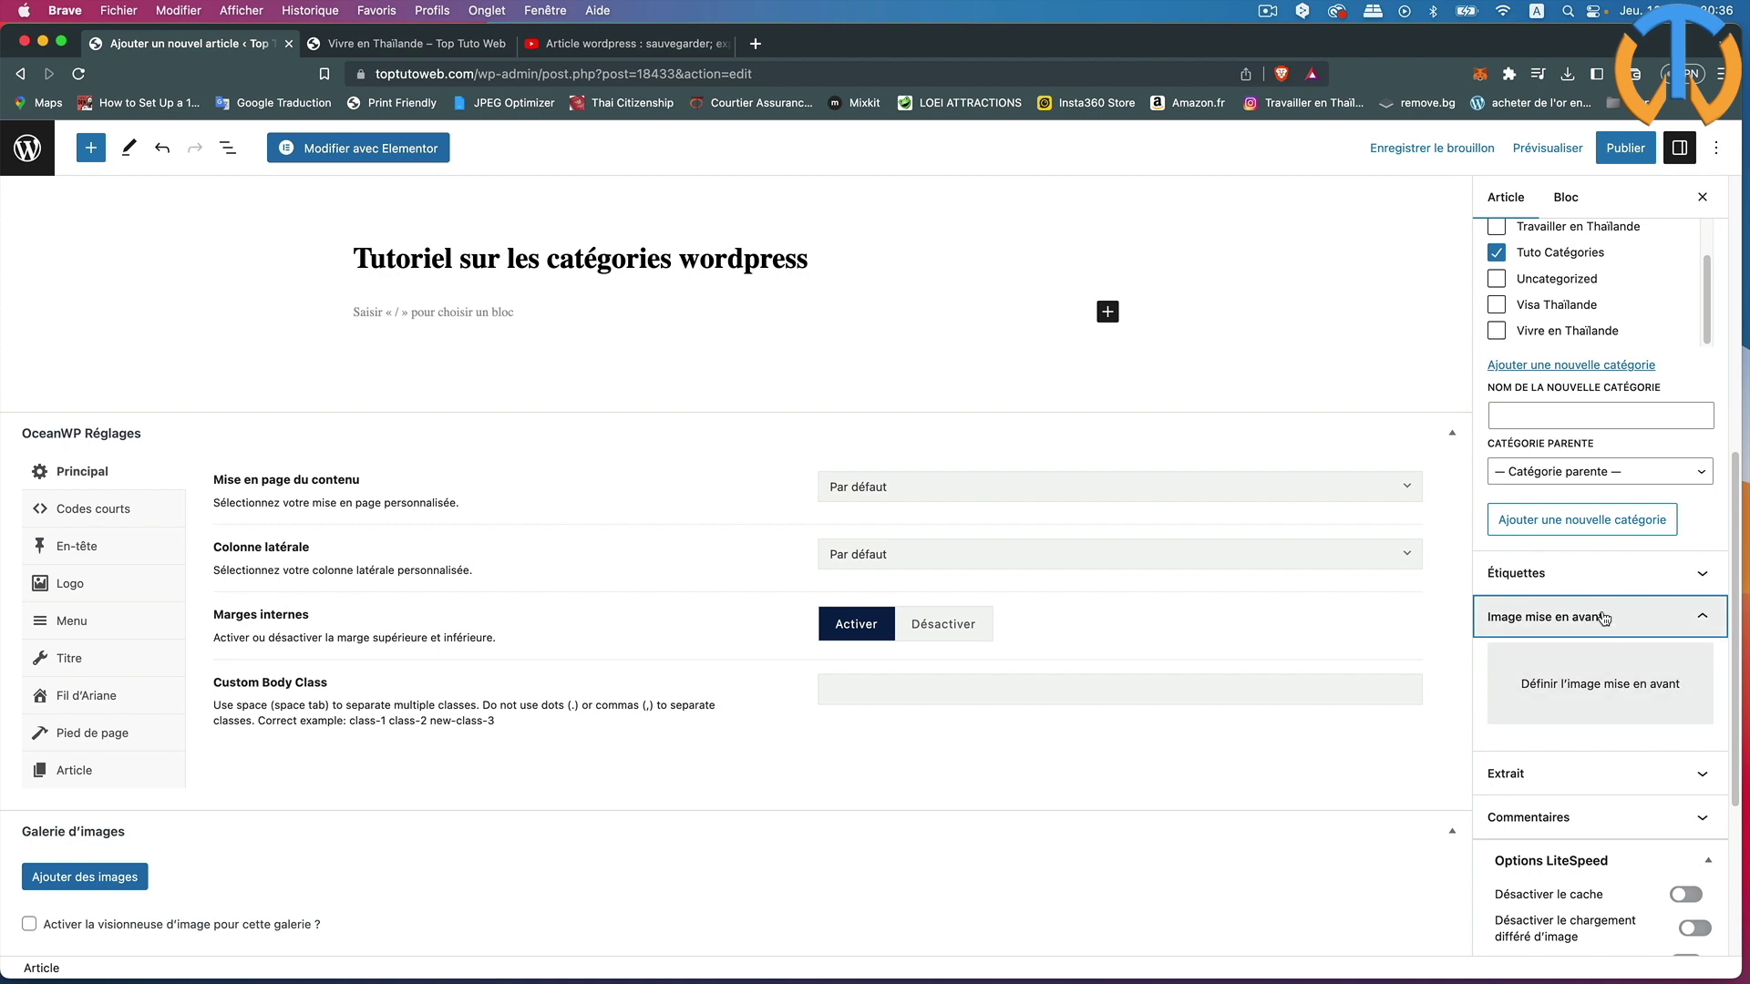
{"action": "left_click", "coordinate": [1600, 689]}
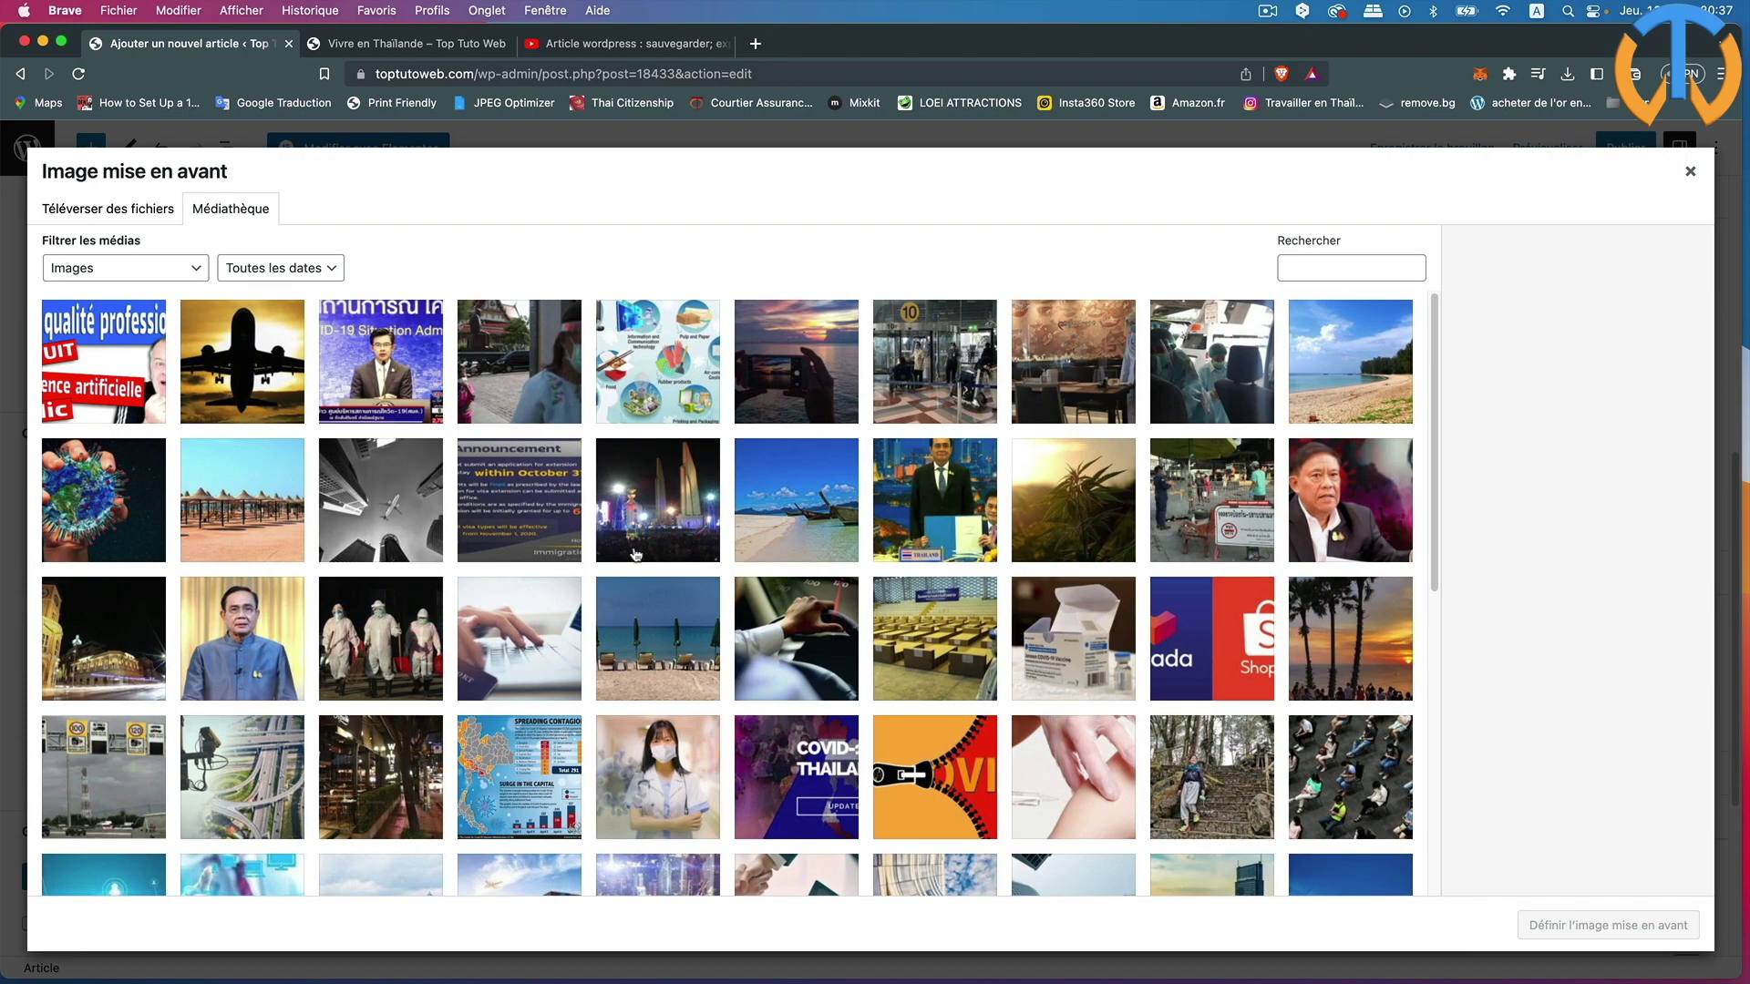
- Set the cocktail photo reprendre-un-commerce-en-thailande.jpg from the media library as the article's featured image
{"action": "scroll", "coordinate": [746, 650], "scroll_direction": "down", "scroll_amount": 10}
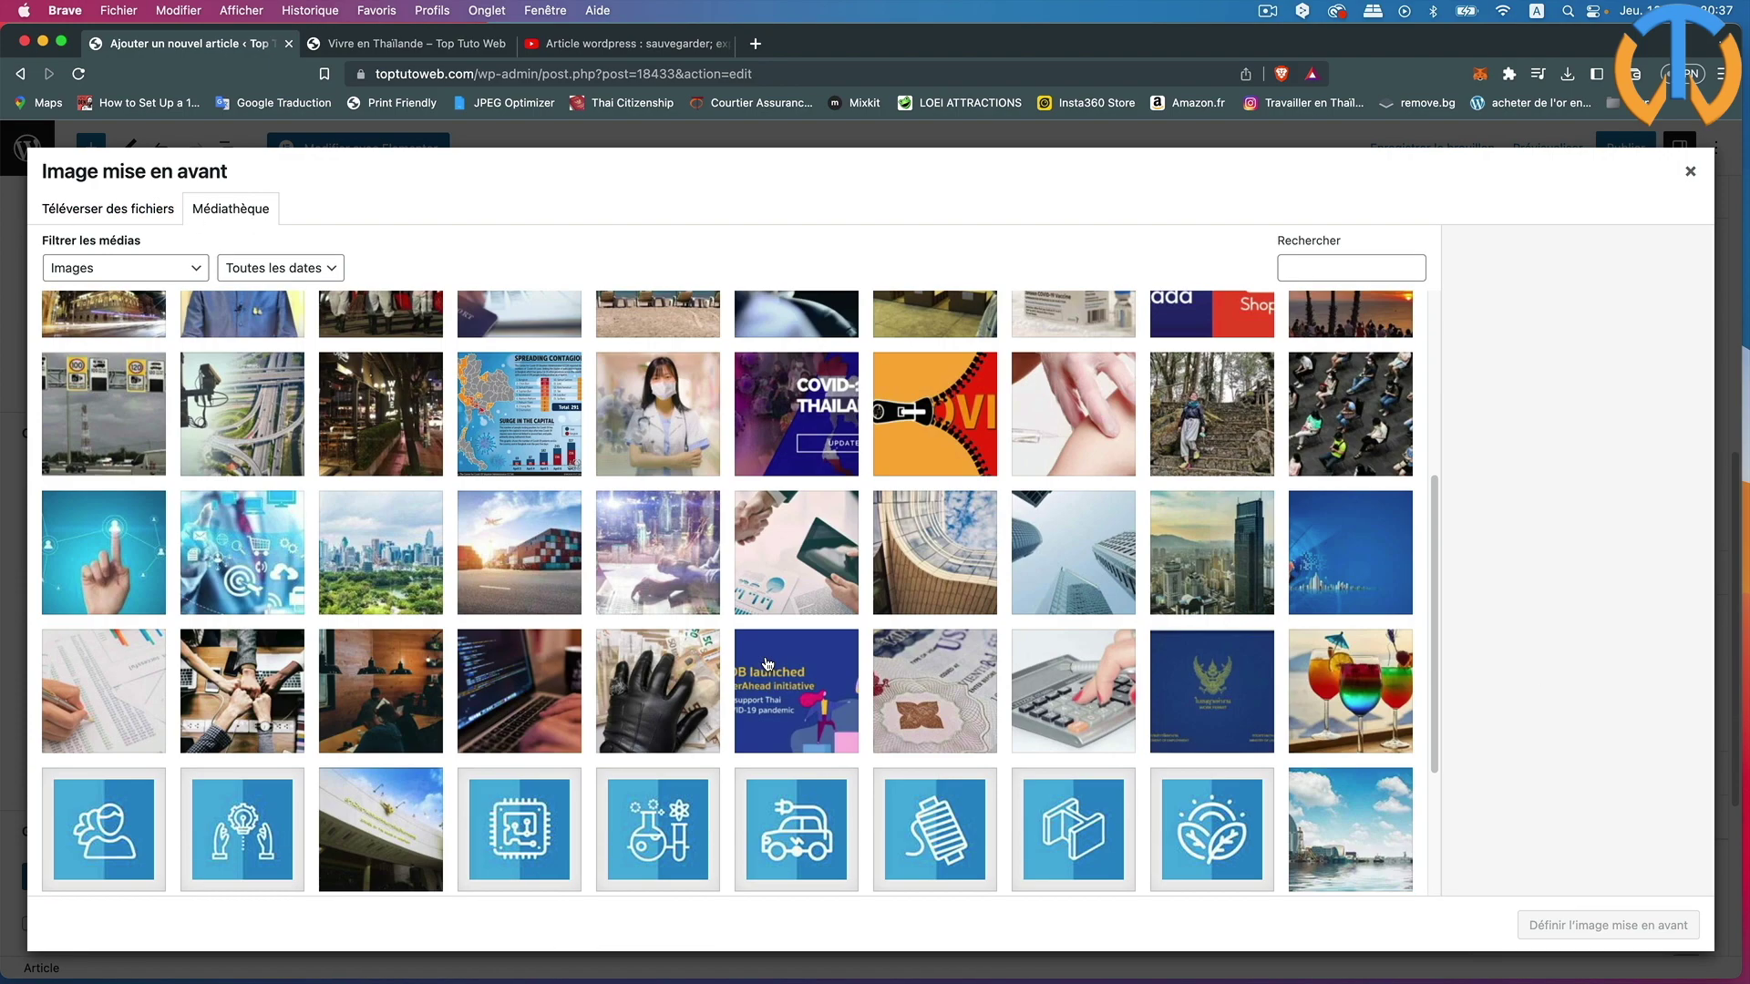
{"action": "scroll", "coordinate": [769, 664], "scroll_direction": "up", "scroll_amount": 3}
{"action": "scroll", "coordinate": [747, 729], "scroll_direction": "down", "scroll_amount": 3}
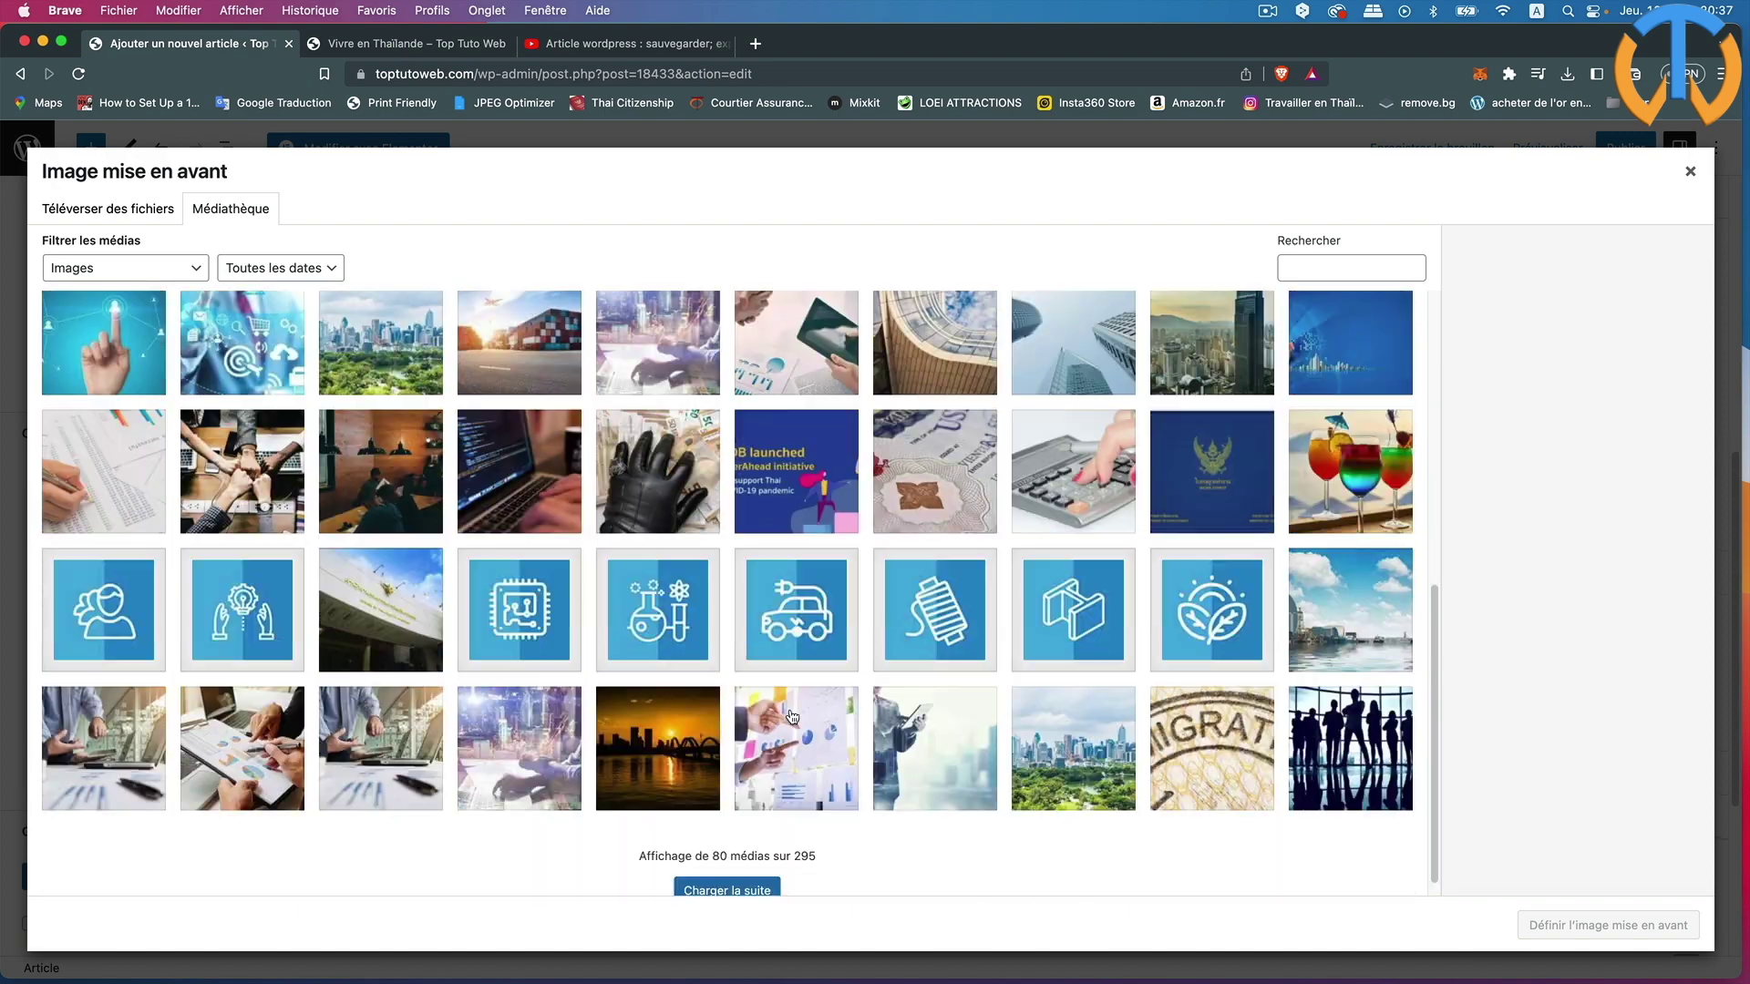
{"action": "scroll", "coordinate": [775, 693], "scroll_direction": "up", "scroll_amount": 10}
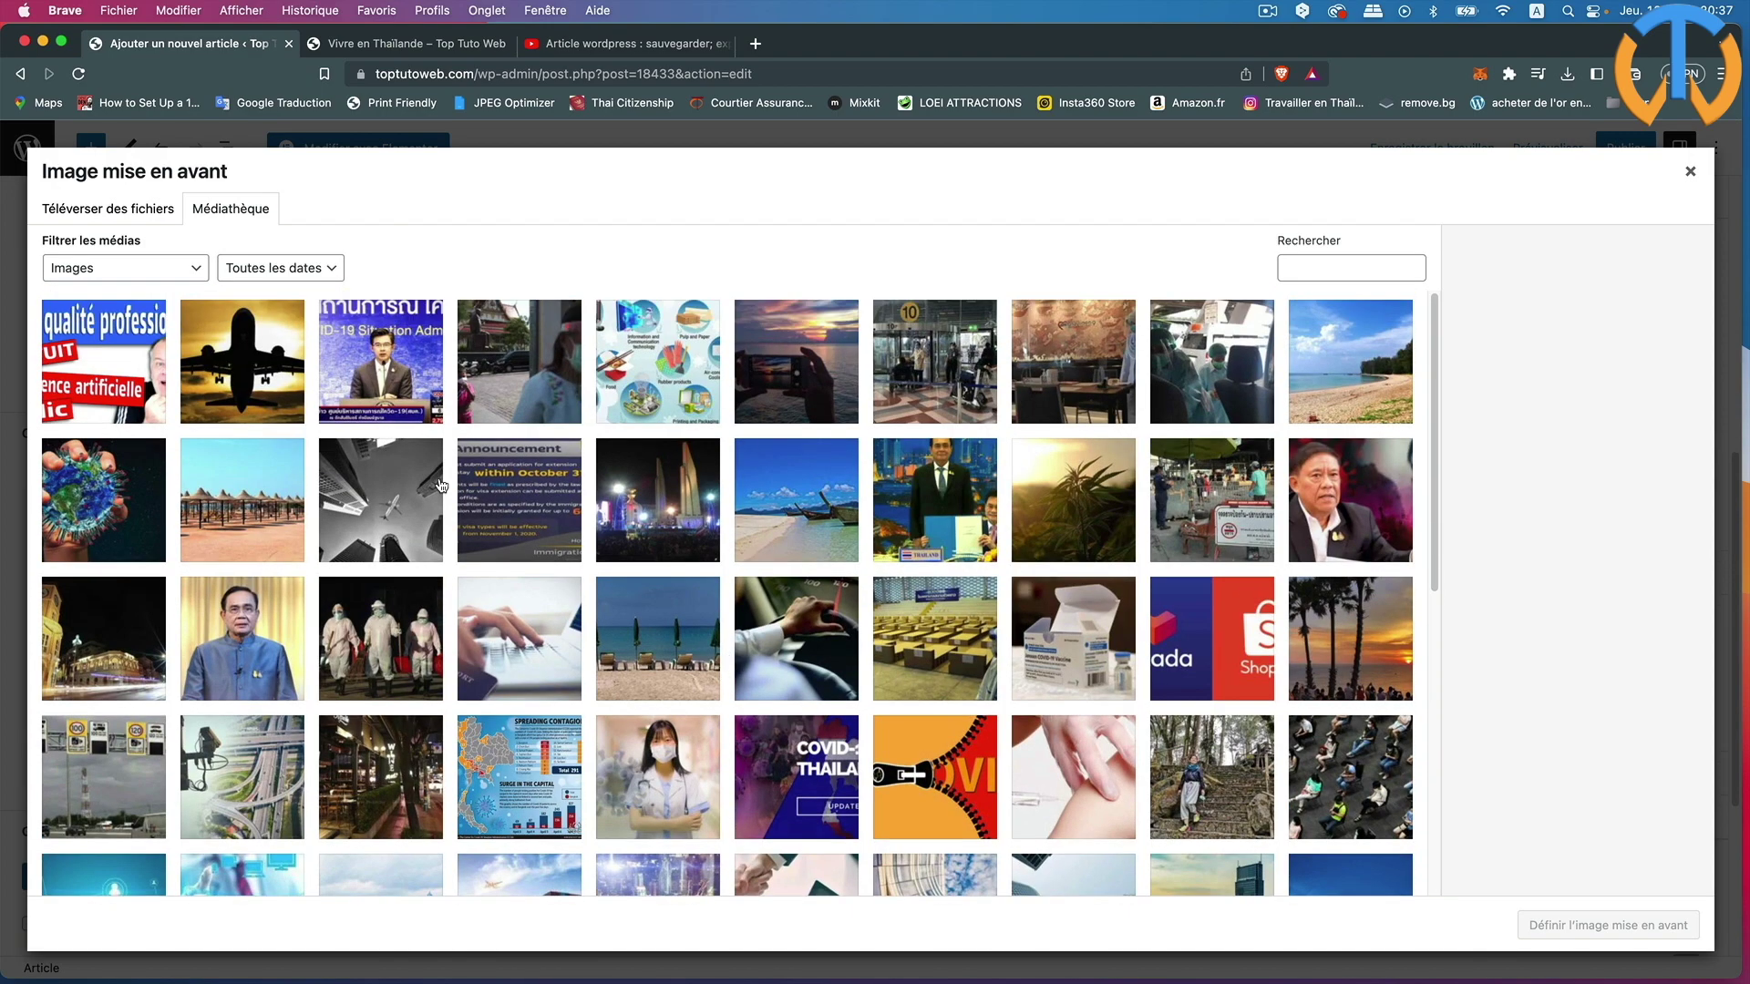
{"action": "scroll", "coordinate": [779, 511], "scroll_direction": "down", "scroll_amount": 10}
{"action": "left_click", "coordinate": [1351, 460]}
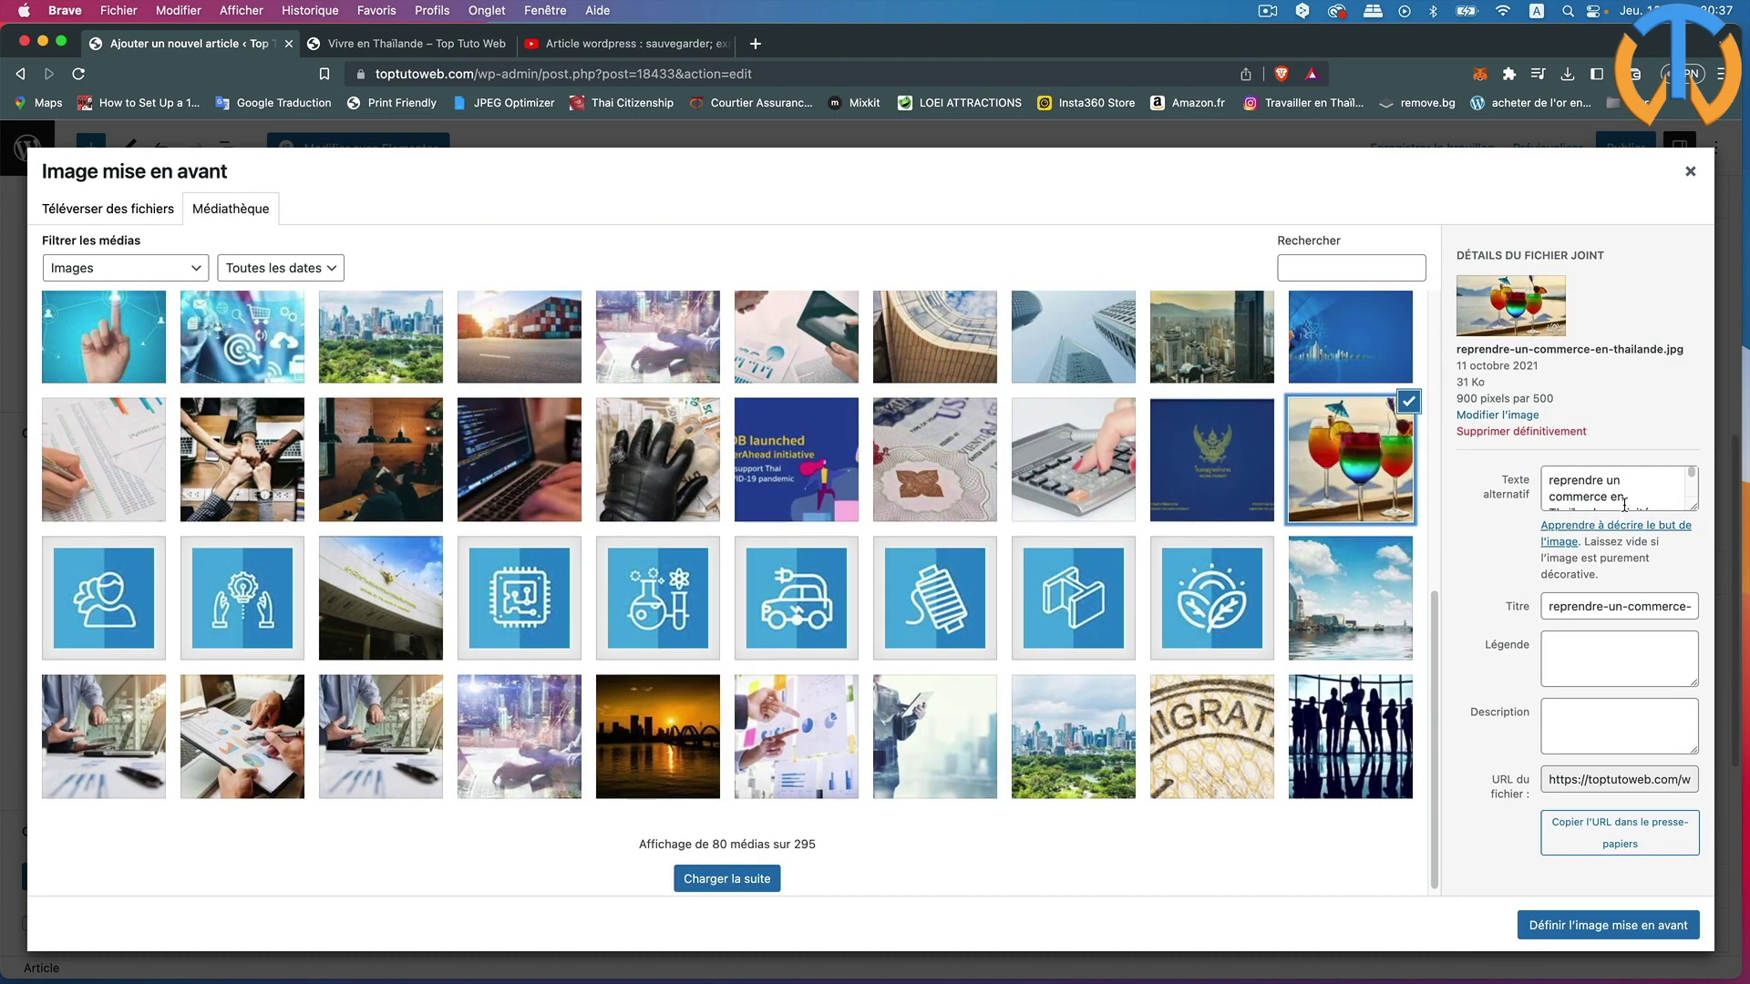
{"action": "scroll", "coordinate": [1625, 502], "scroll_direction": "down", "scroll_amount": 2}
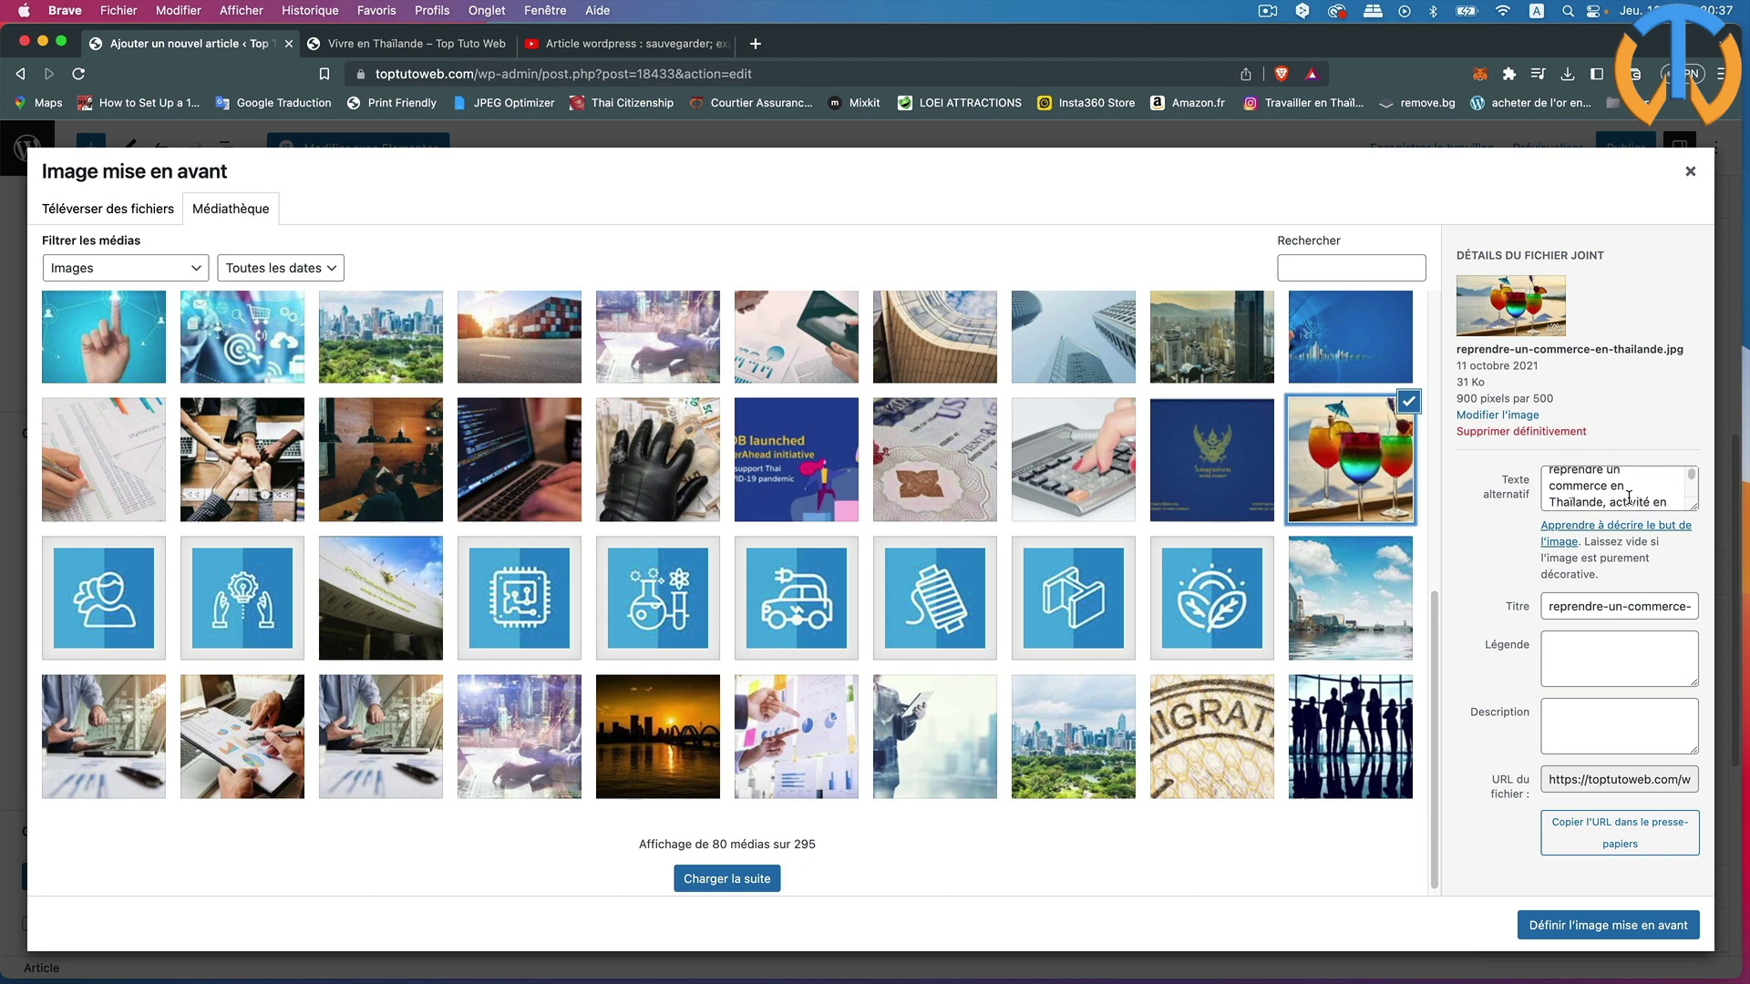
{"action": "scroll", "coordinate": [1629, 499], "scroll_direction": "down", "scroll_amount": 1}
{"action": "scroll", "coordinate": [1628, 499], "scroll_direction": "down", "scroll_amount": 3}
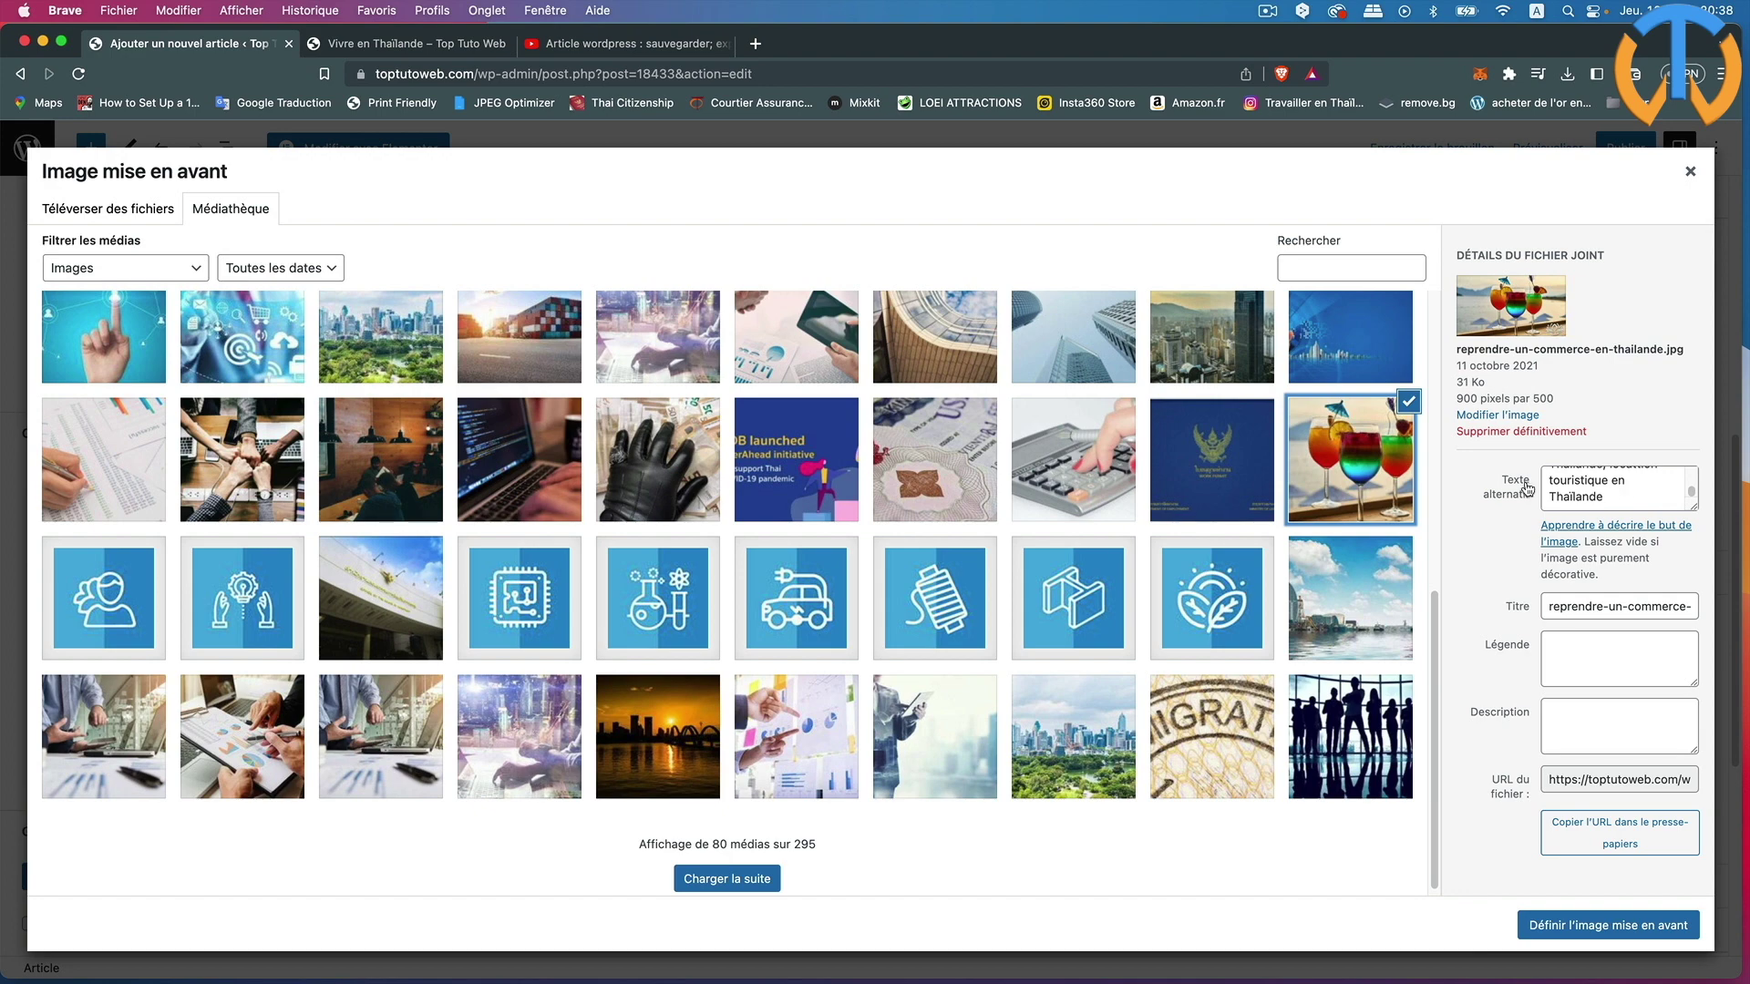
{"action": "left_click", "coordinate": [1623, 925]}
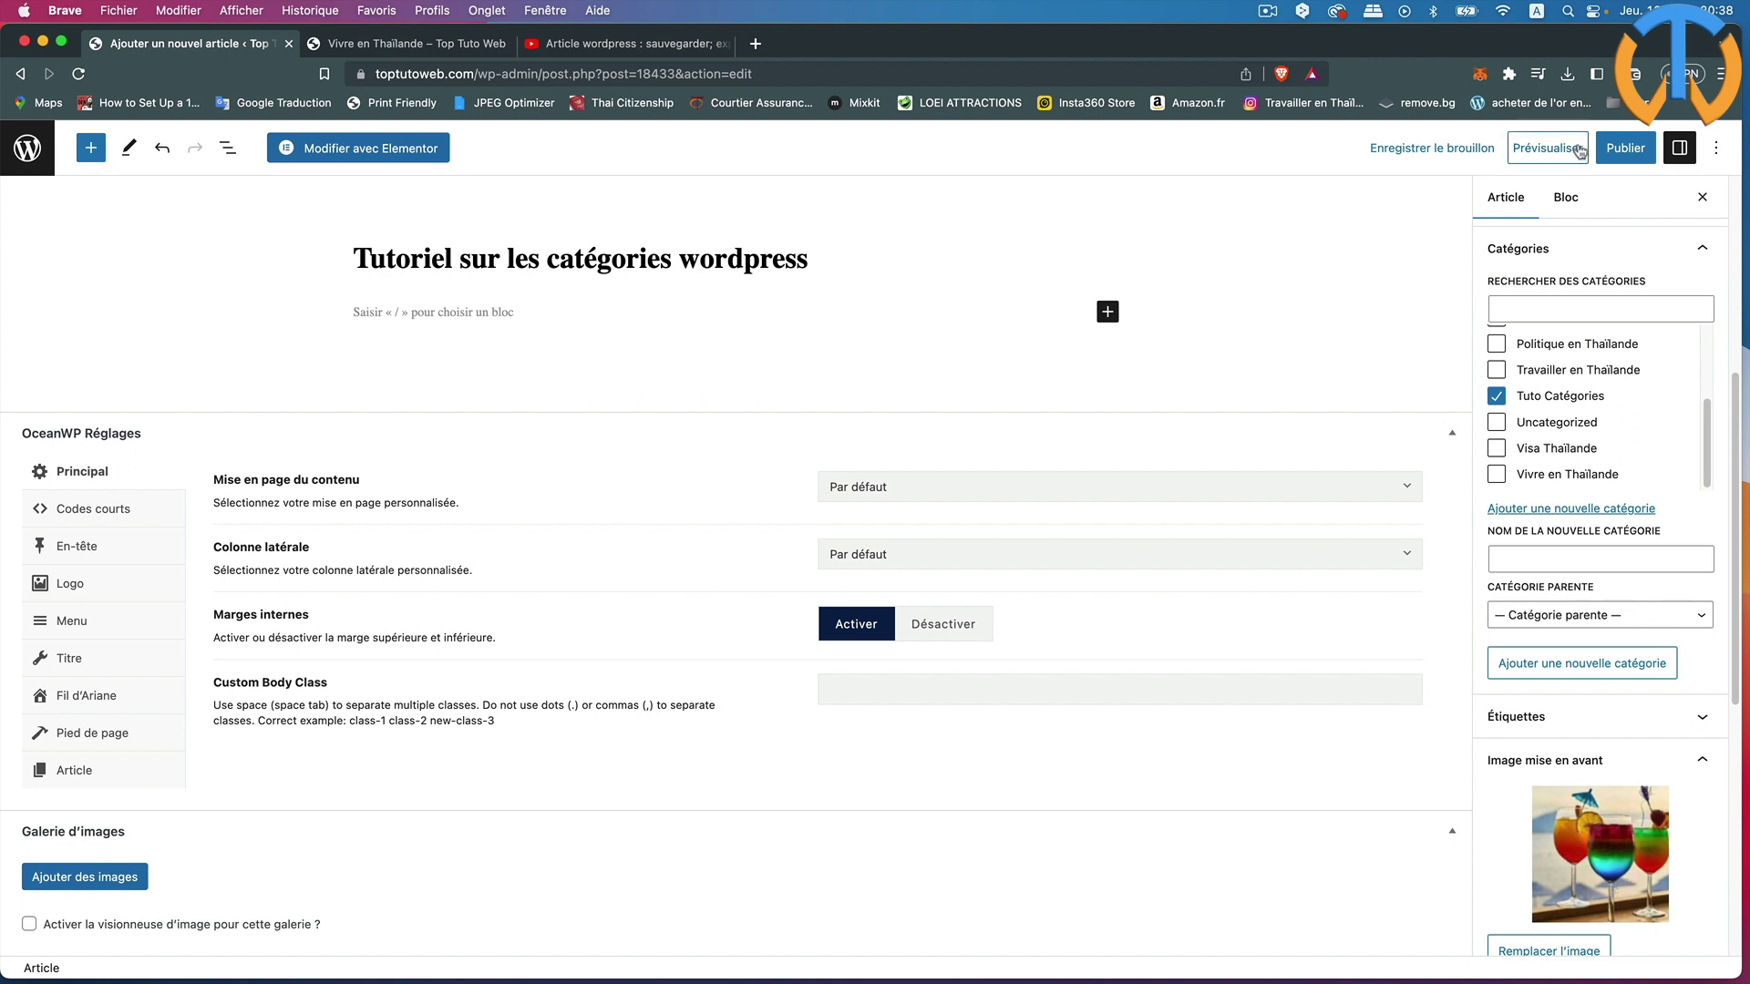
- Save the article as a draft and open it for editing in Elementor
{"action": "left_click", "coordinate": [1443, 146]}
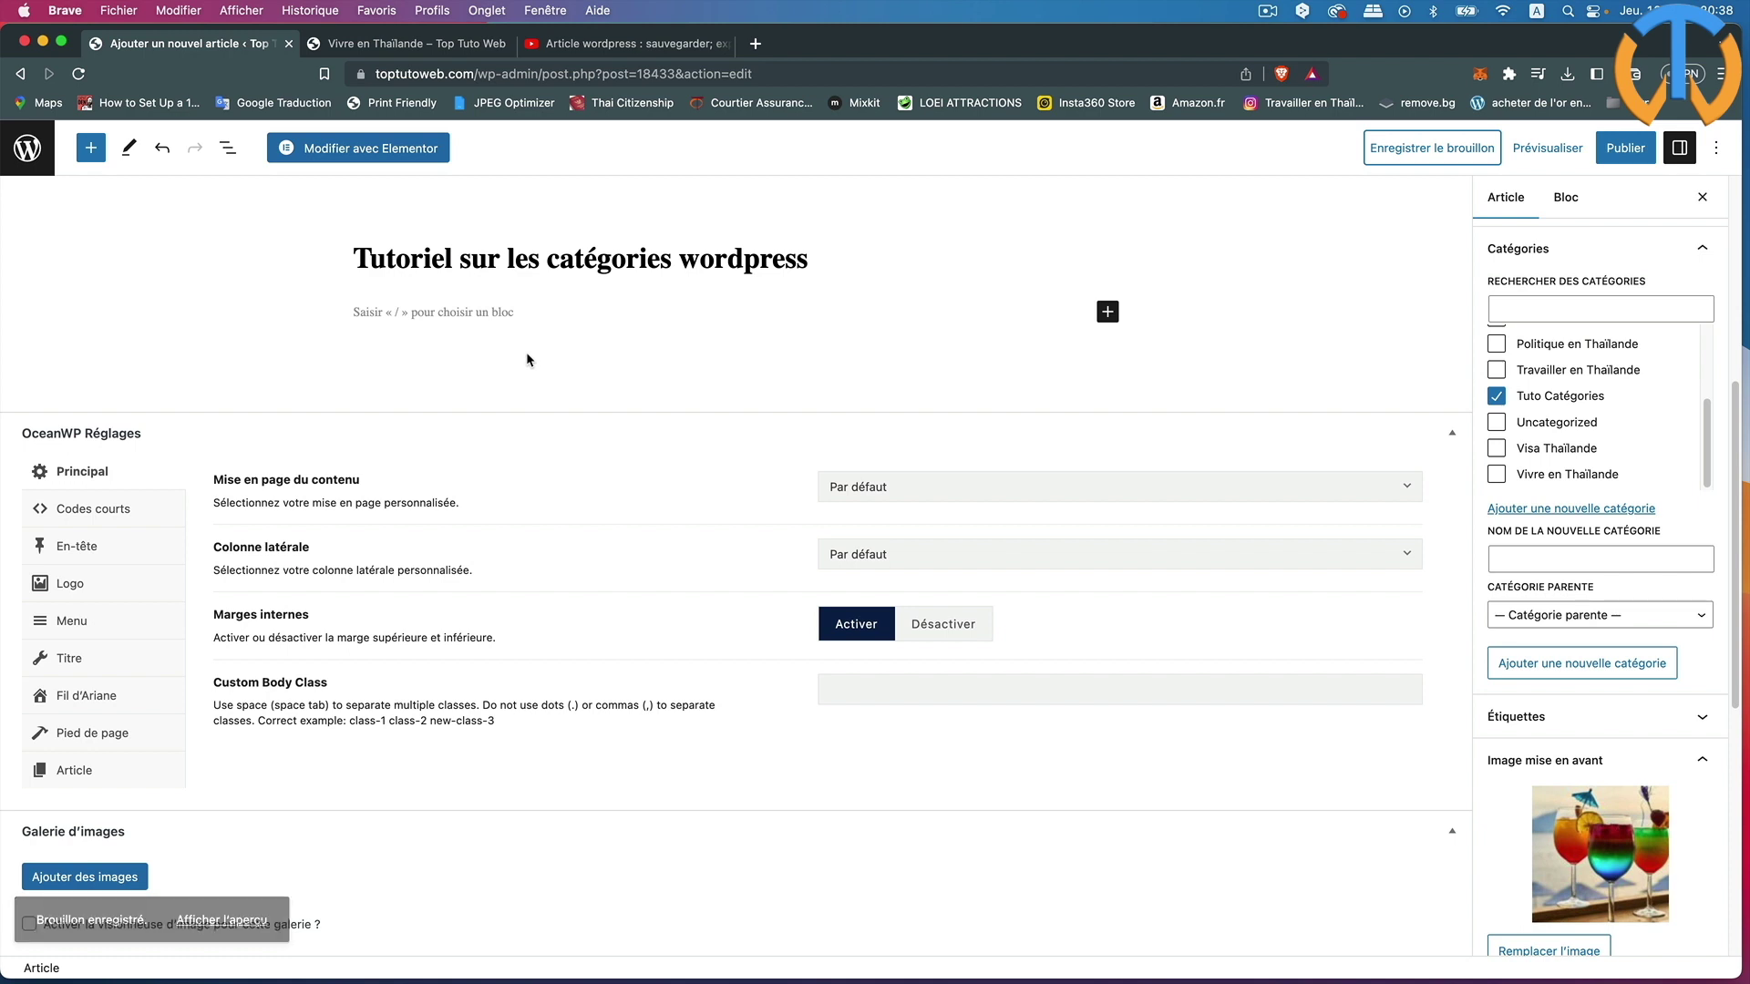
{"action": "left_click", "coordinate": [354, 149]}
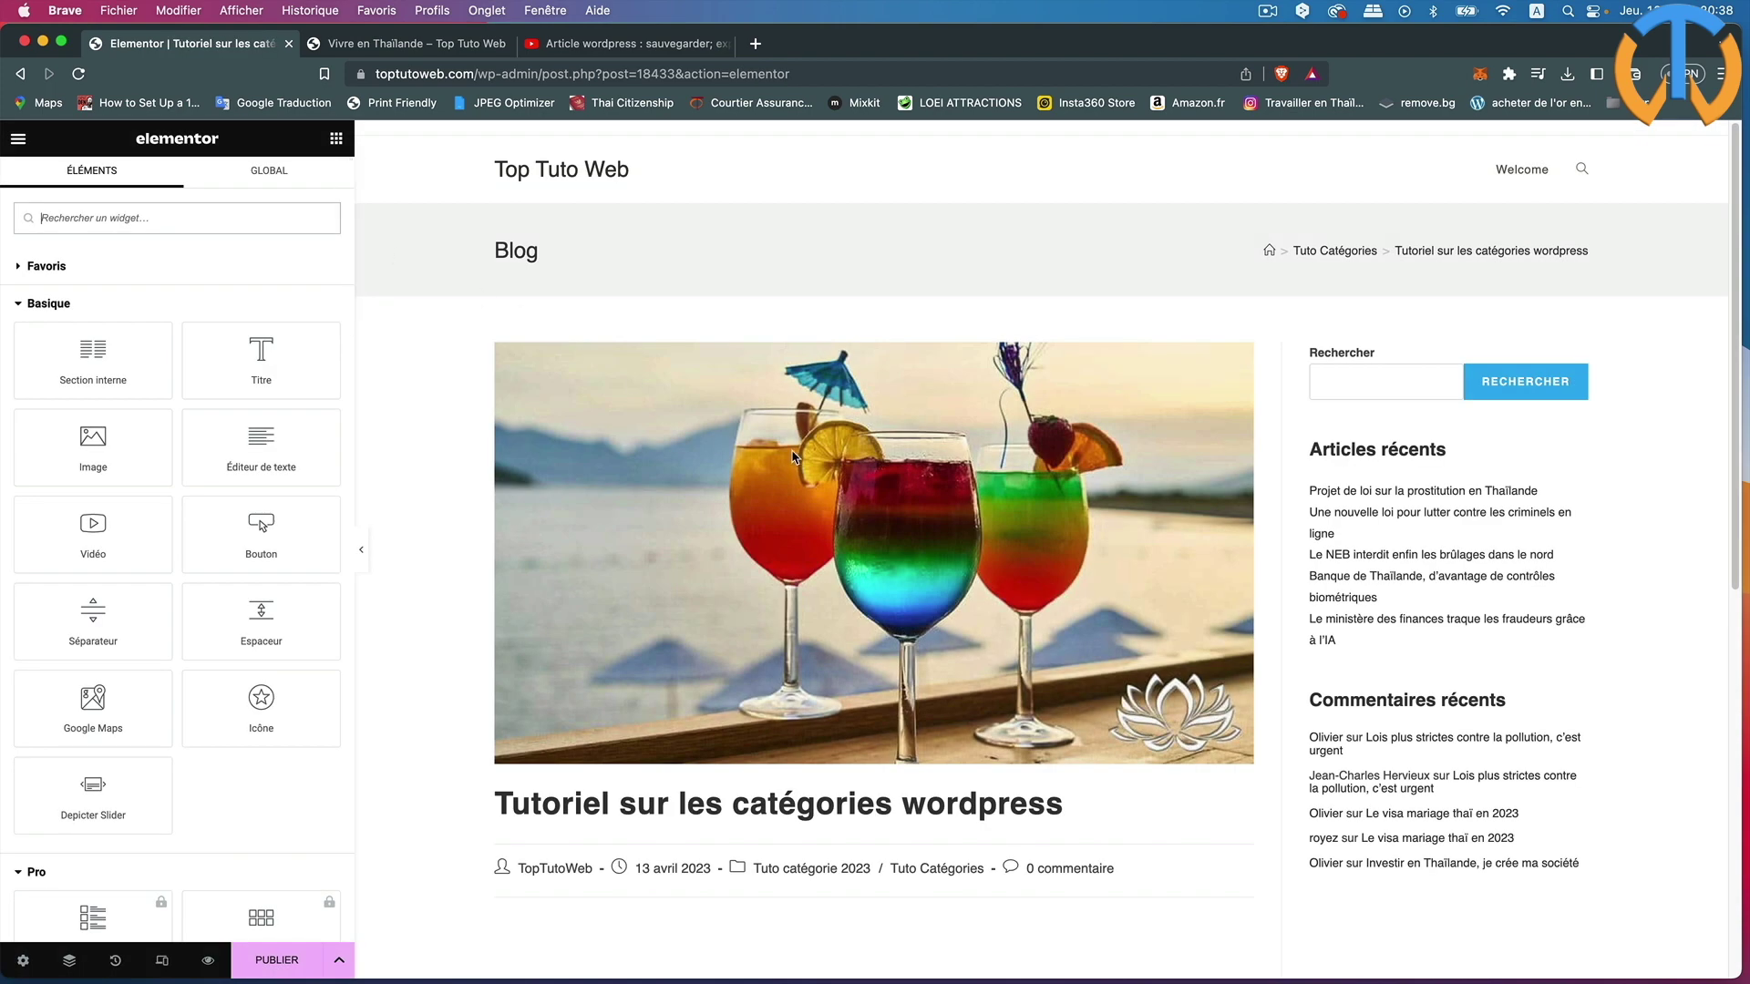
- Add a single-column section below the article title and place an Éditeur de texte widget in it
{"action": "scroll", "coordinate": [793, 489], "scroll_direction": "down", "scroll_amount": 2}
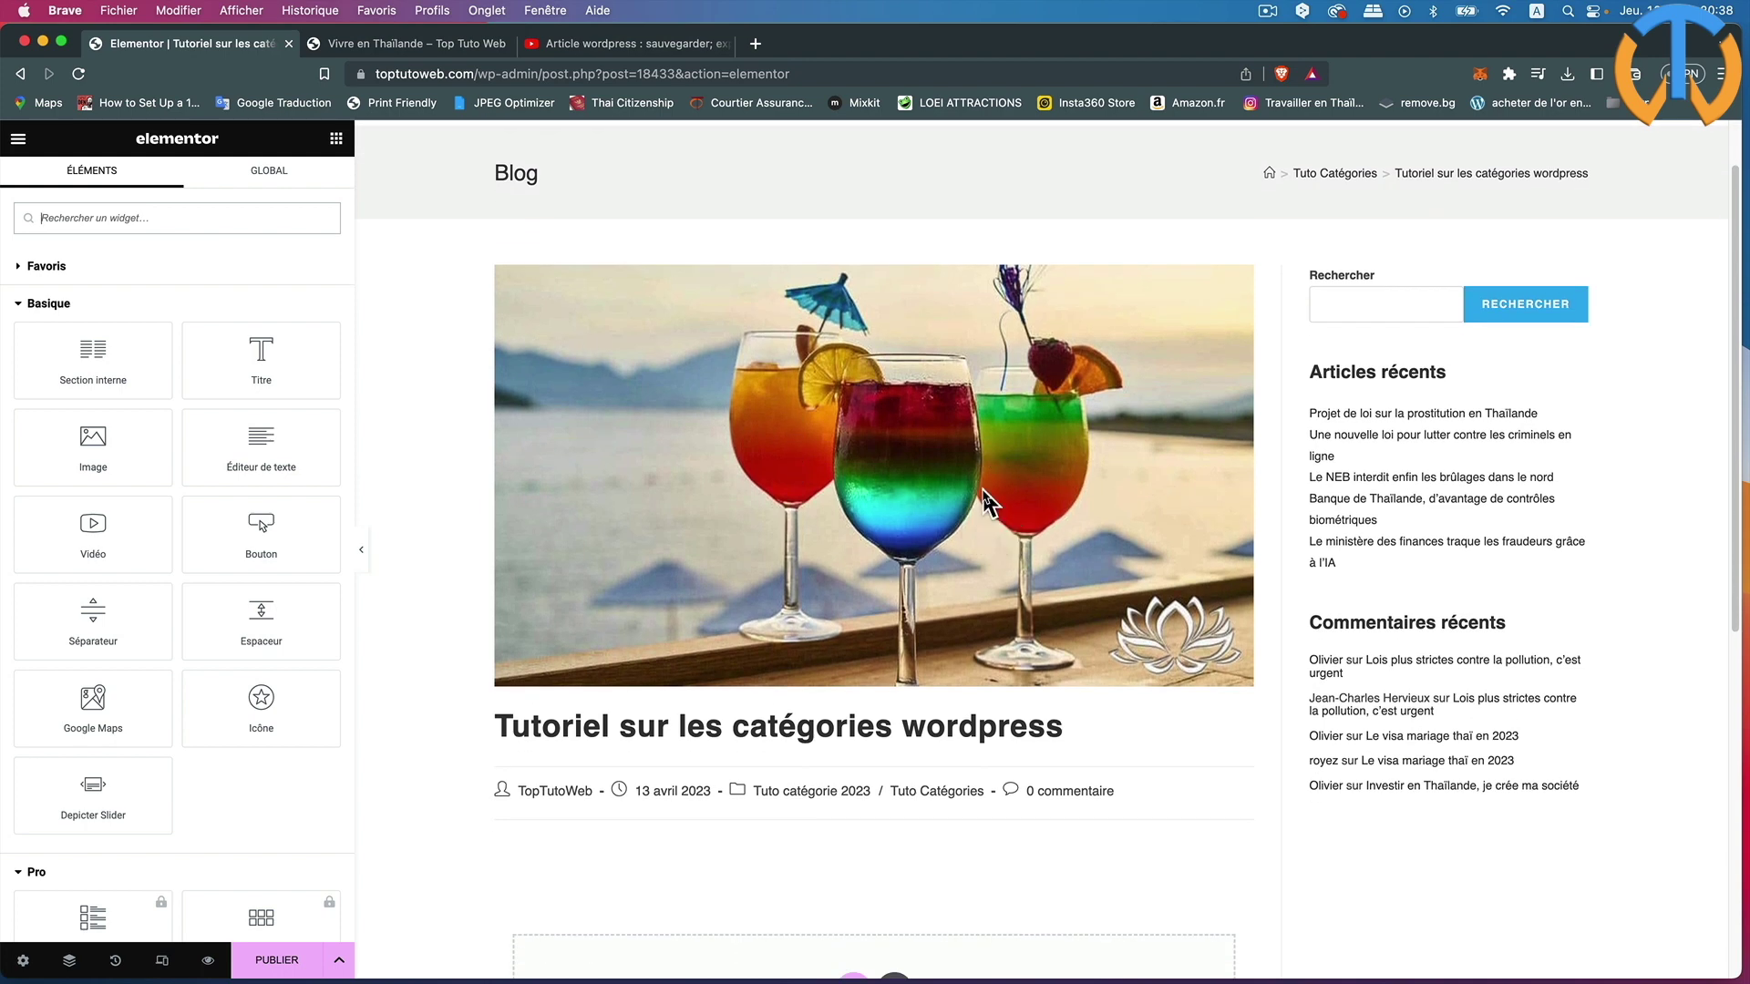
{"action": "scroll", "coordinate": [1048, 697], "scroll_direction": "down", "scroll_amount": 3}
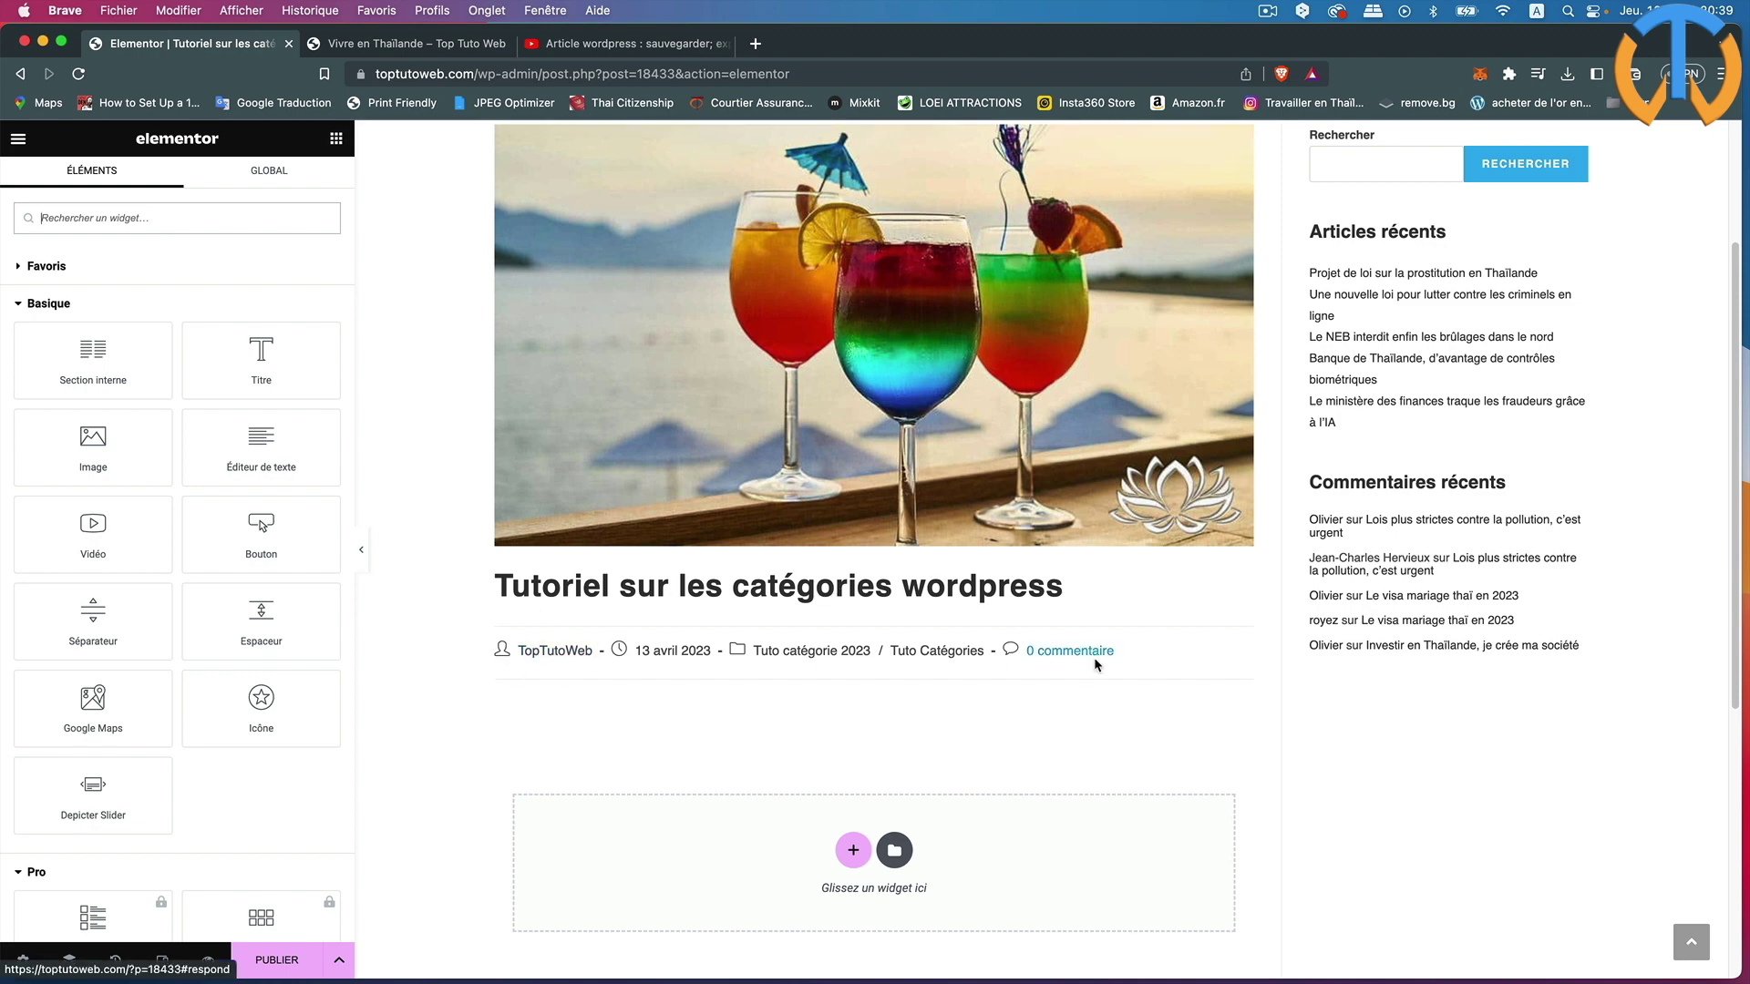
{"action": "scroll", "coordinate": [1141, 741], "scroll_direction": "down", "scroll_amount": 3}
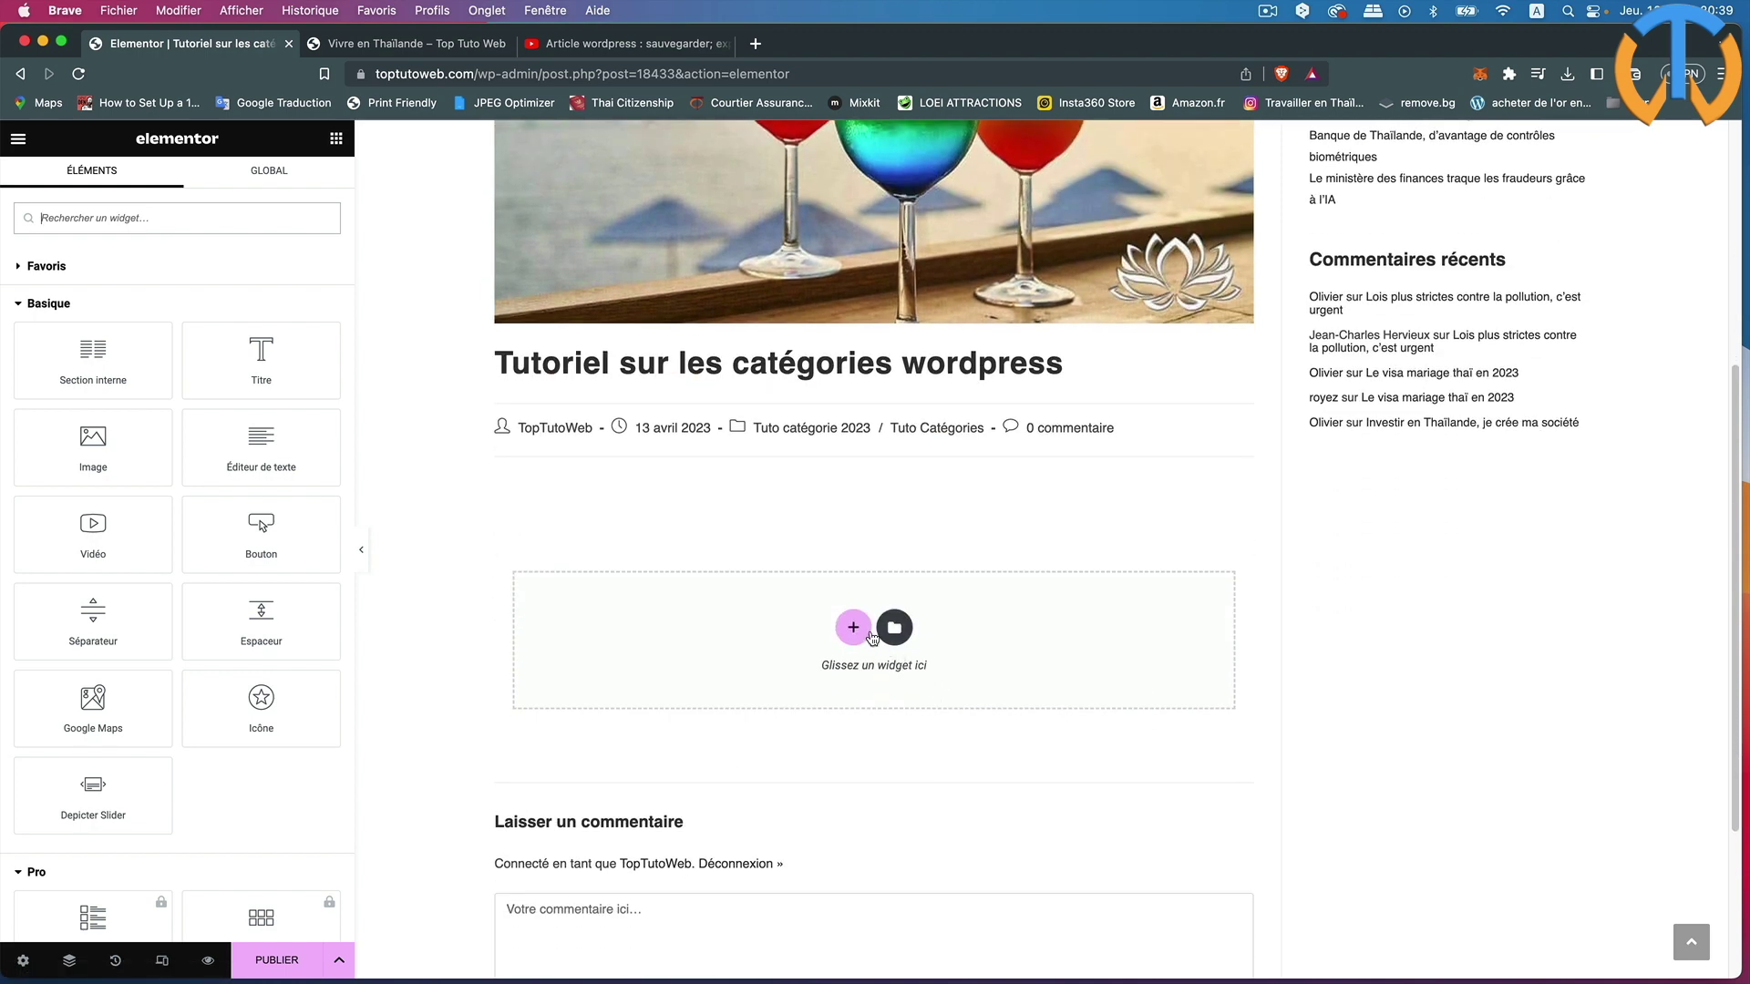
{"action": "left_click", "coordinate": [852, 632]}
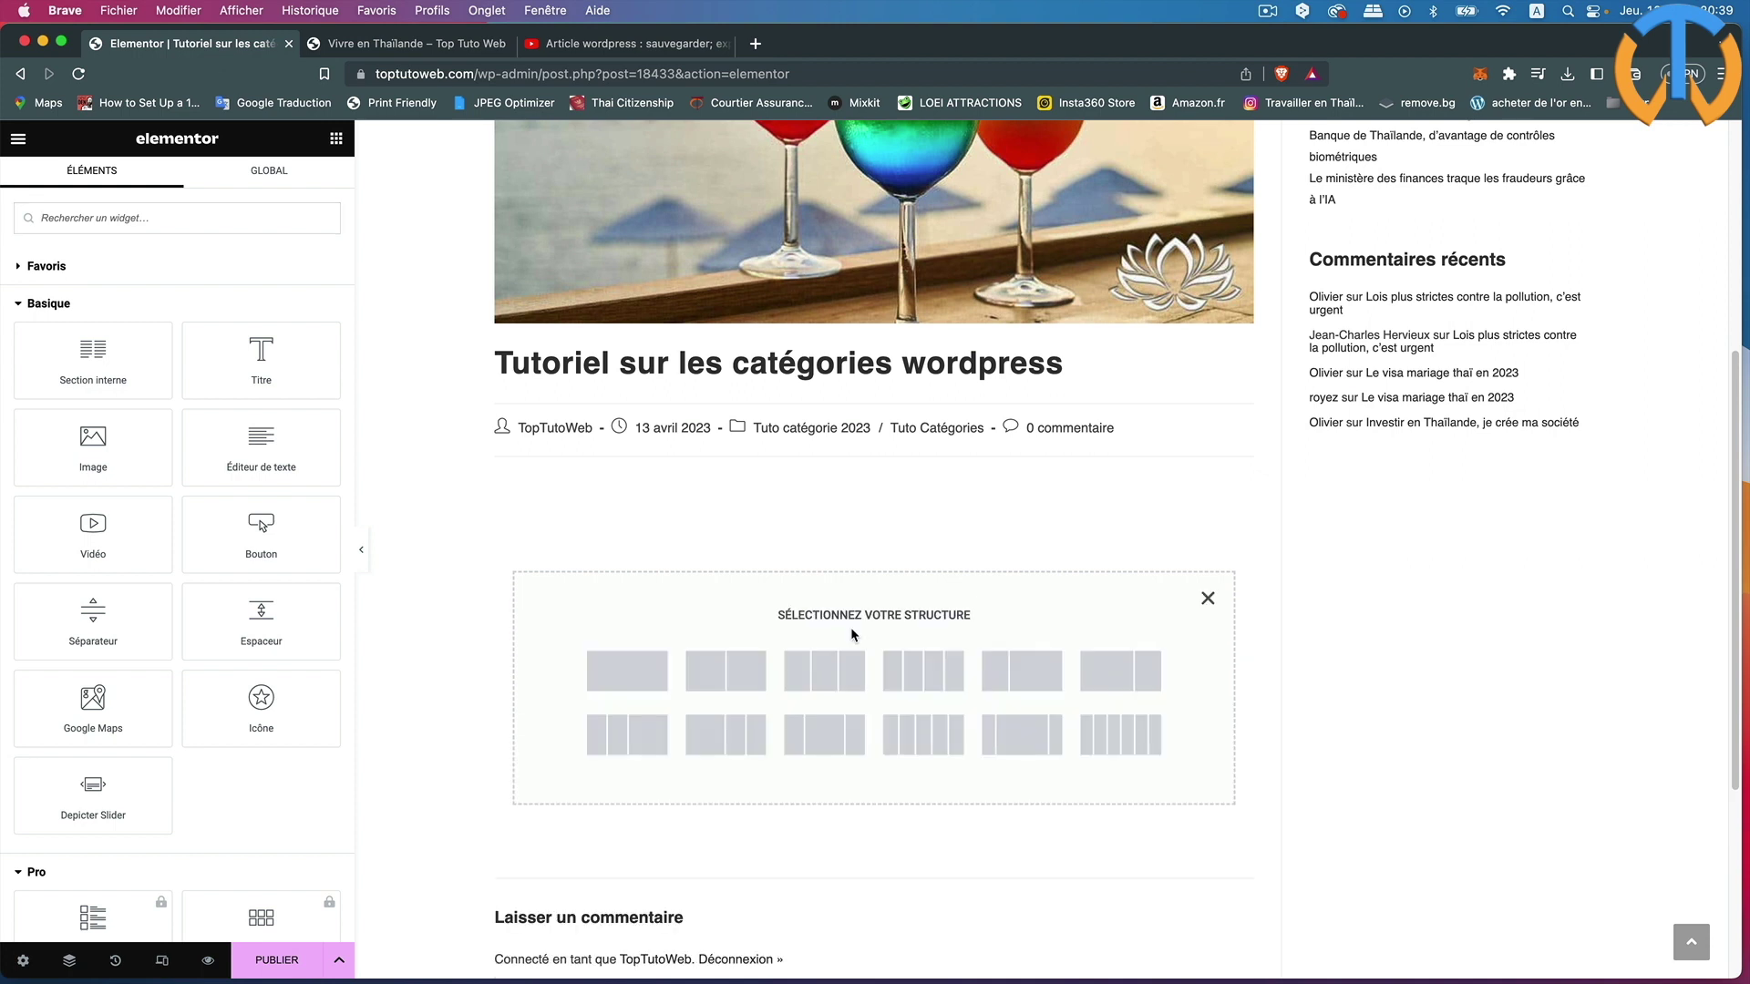
{"action": "left_click", "coordinate": [636, 677]}
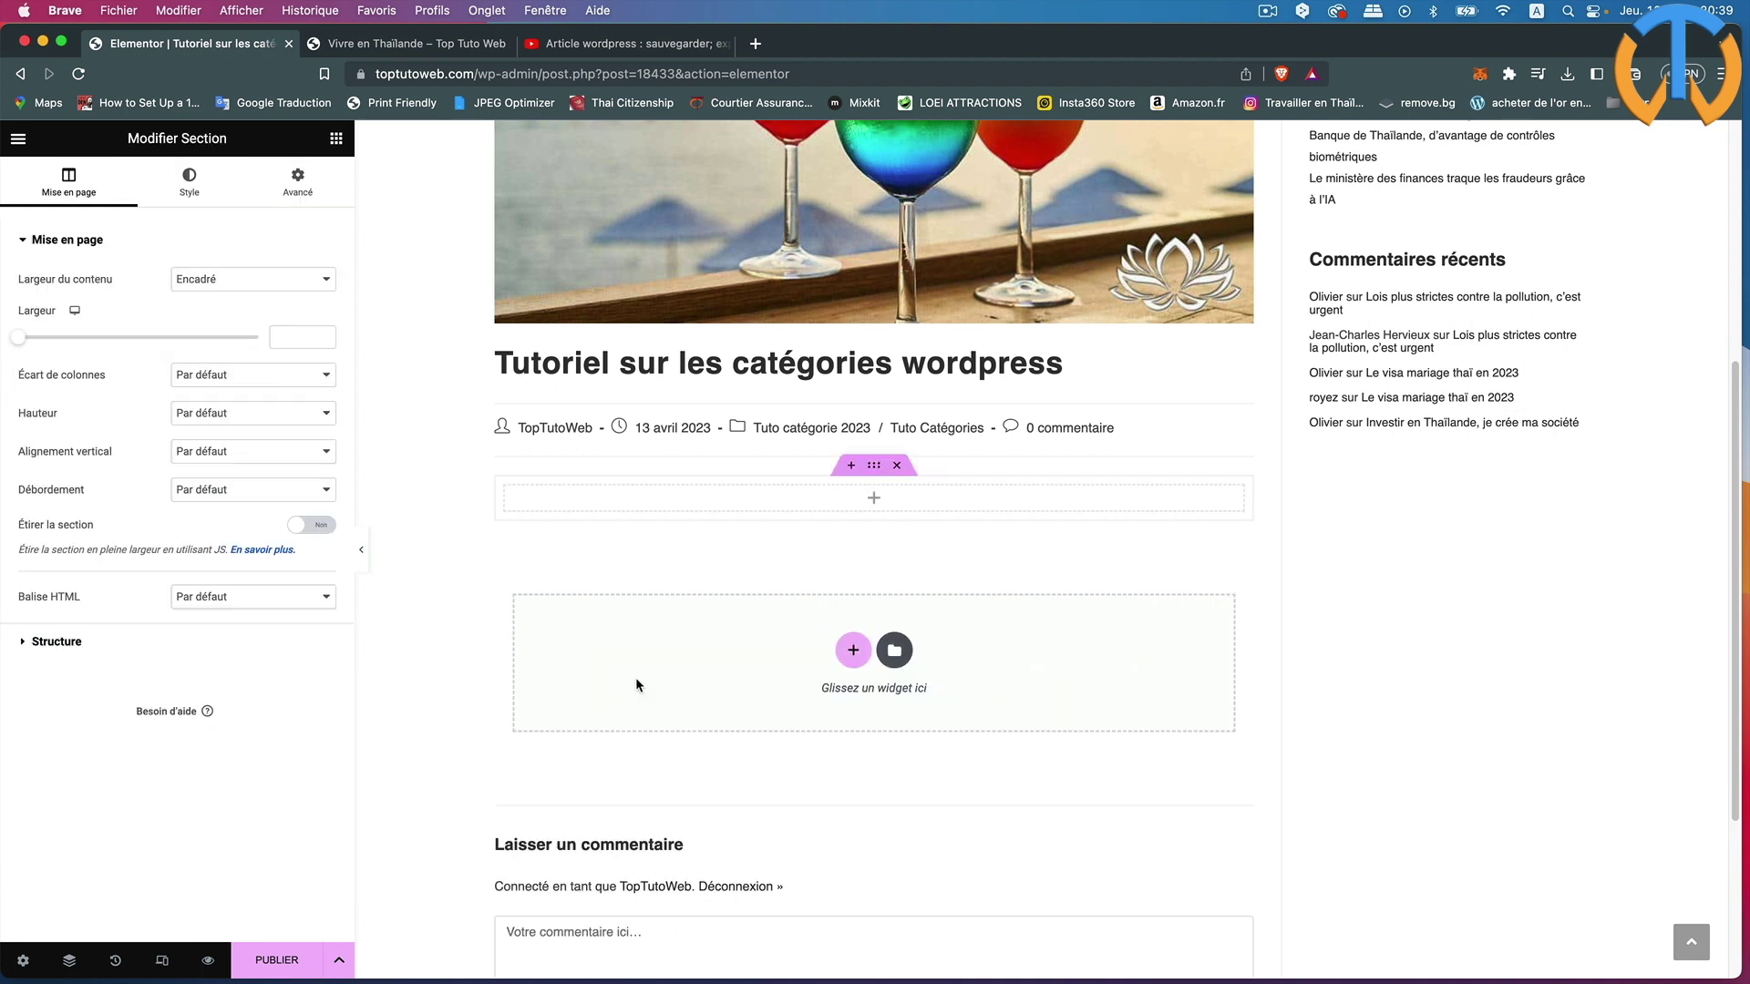
{"action": "left_click", "coordinate": [875, 500]}
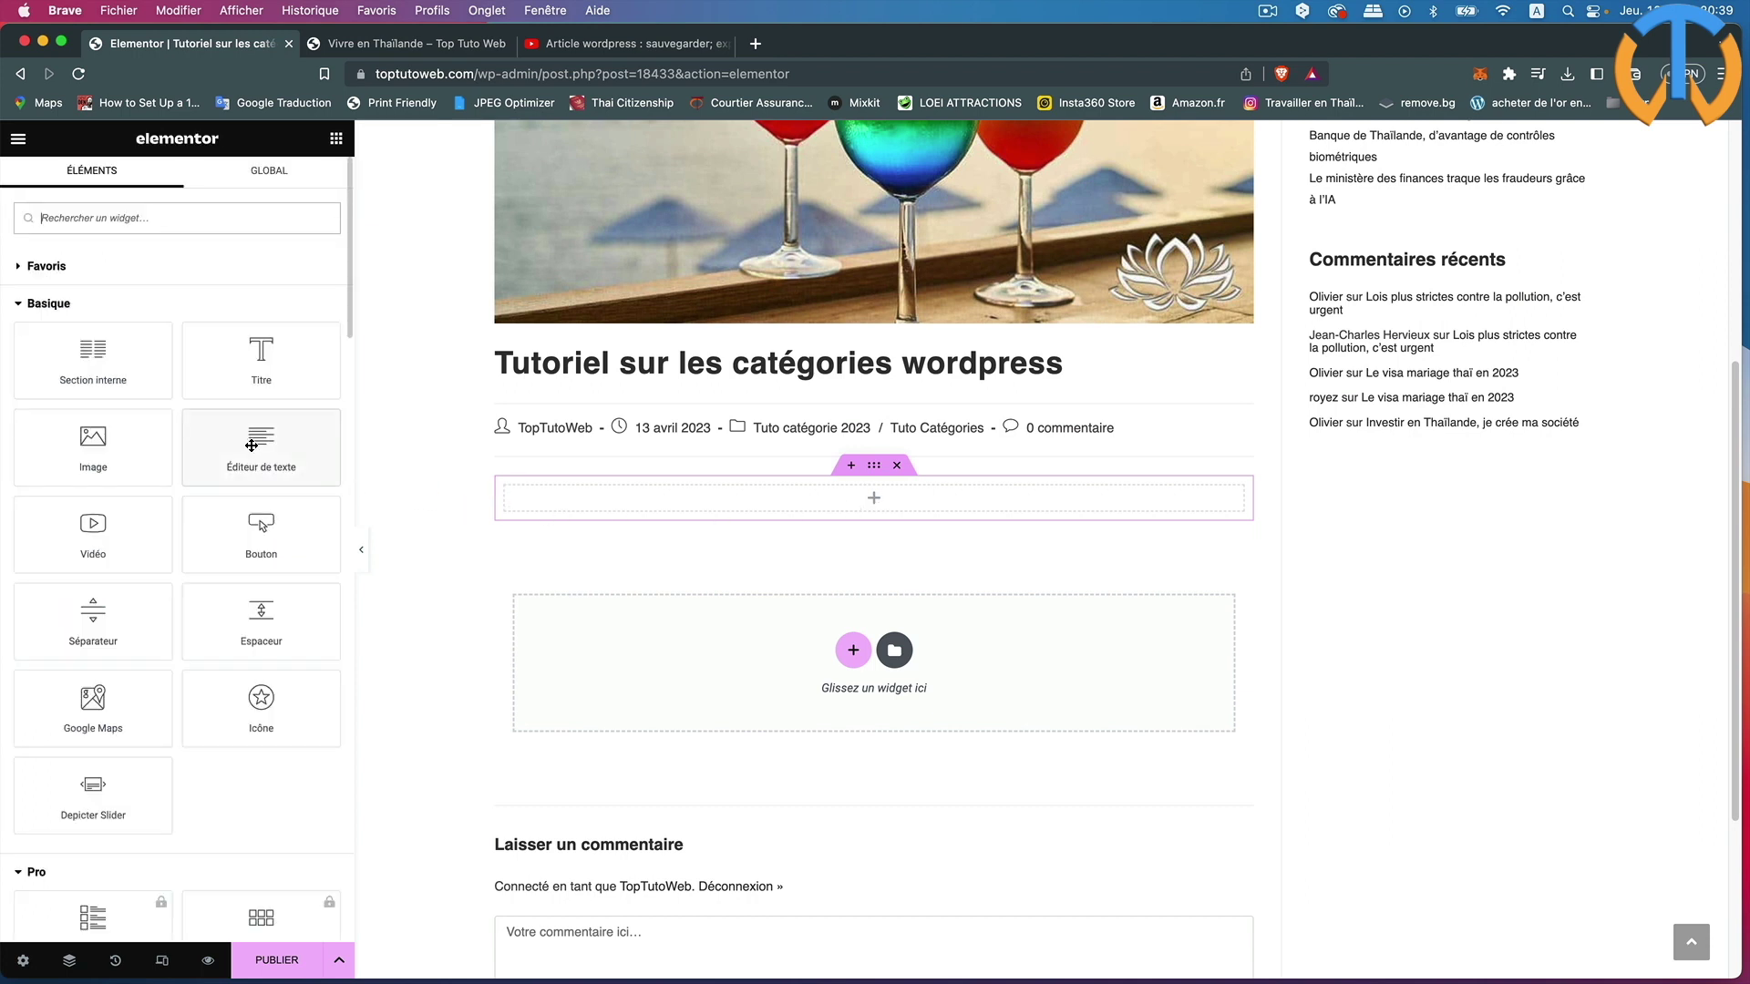
{"action": "left_click_drag", "start_coordinate": [293, 459], "coordinate": [627, 501]}
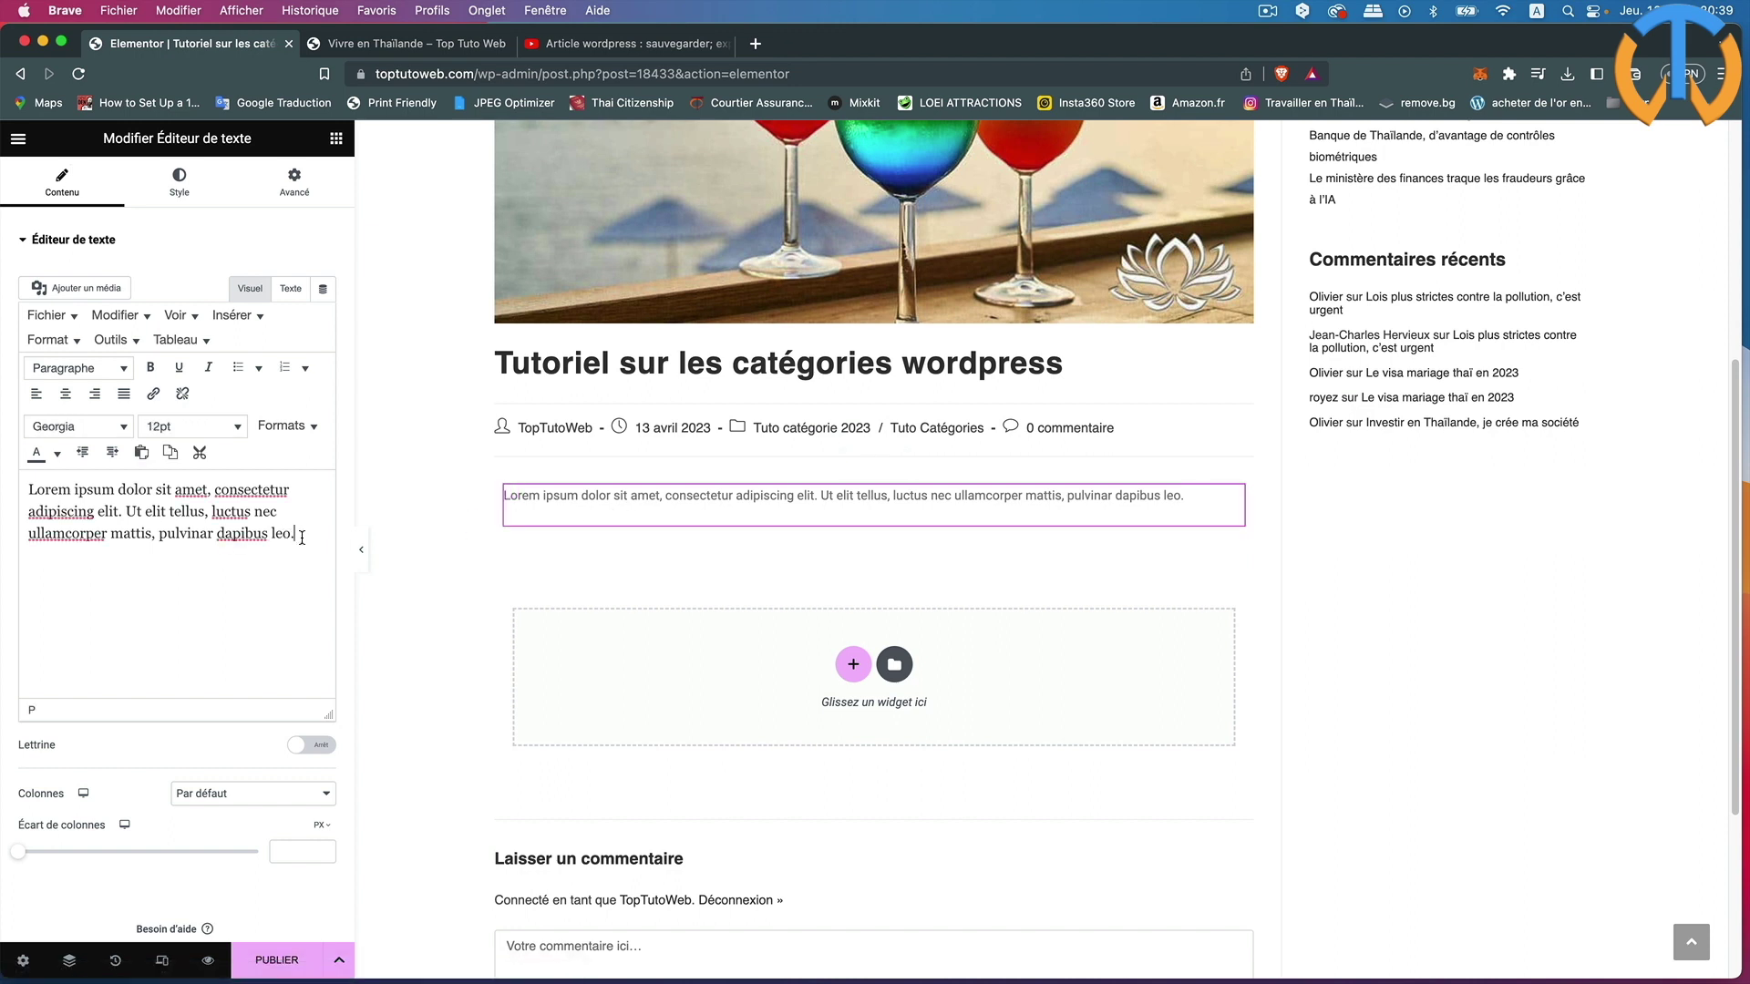
- Replace the text widget's placeholder sentence with the copied multi-paragraph lorem ipsum text
{"action": "left_click_drag", "start_coordinate": [302, 537], "coordinate": [32, 490]}
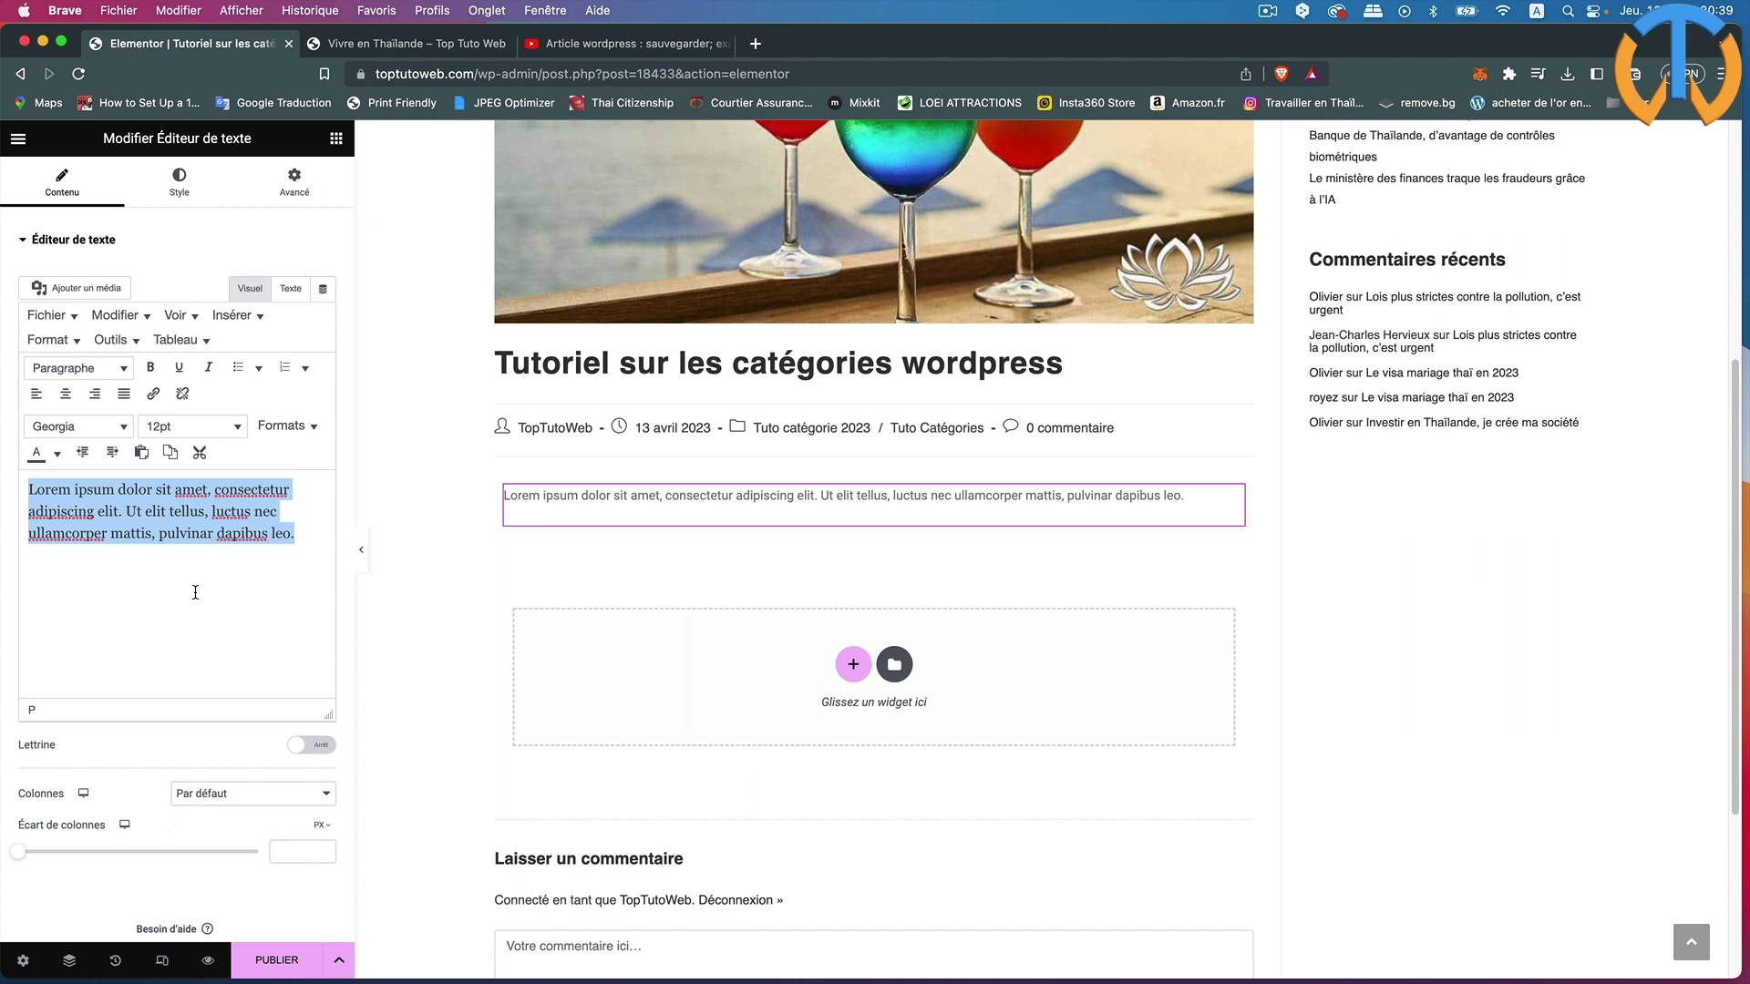
{"action": "key", "text": "BackSpace"}
{"action": "right_click", "coordinate": [64, 495]}
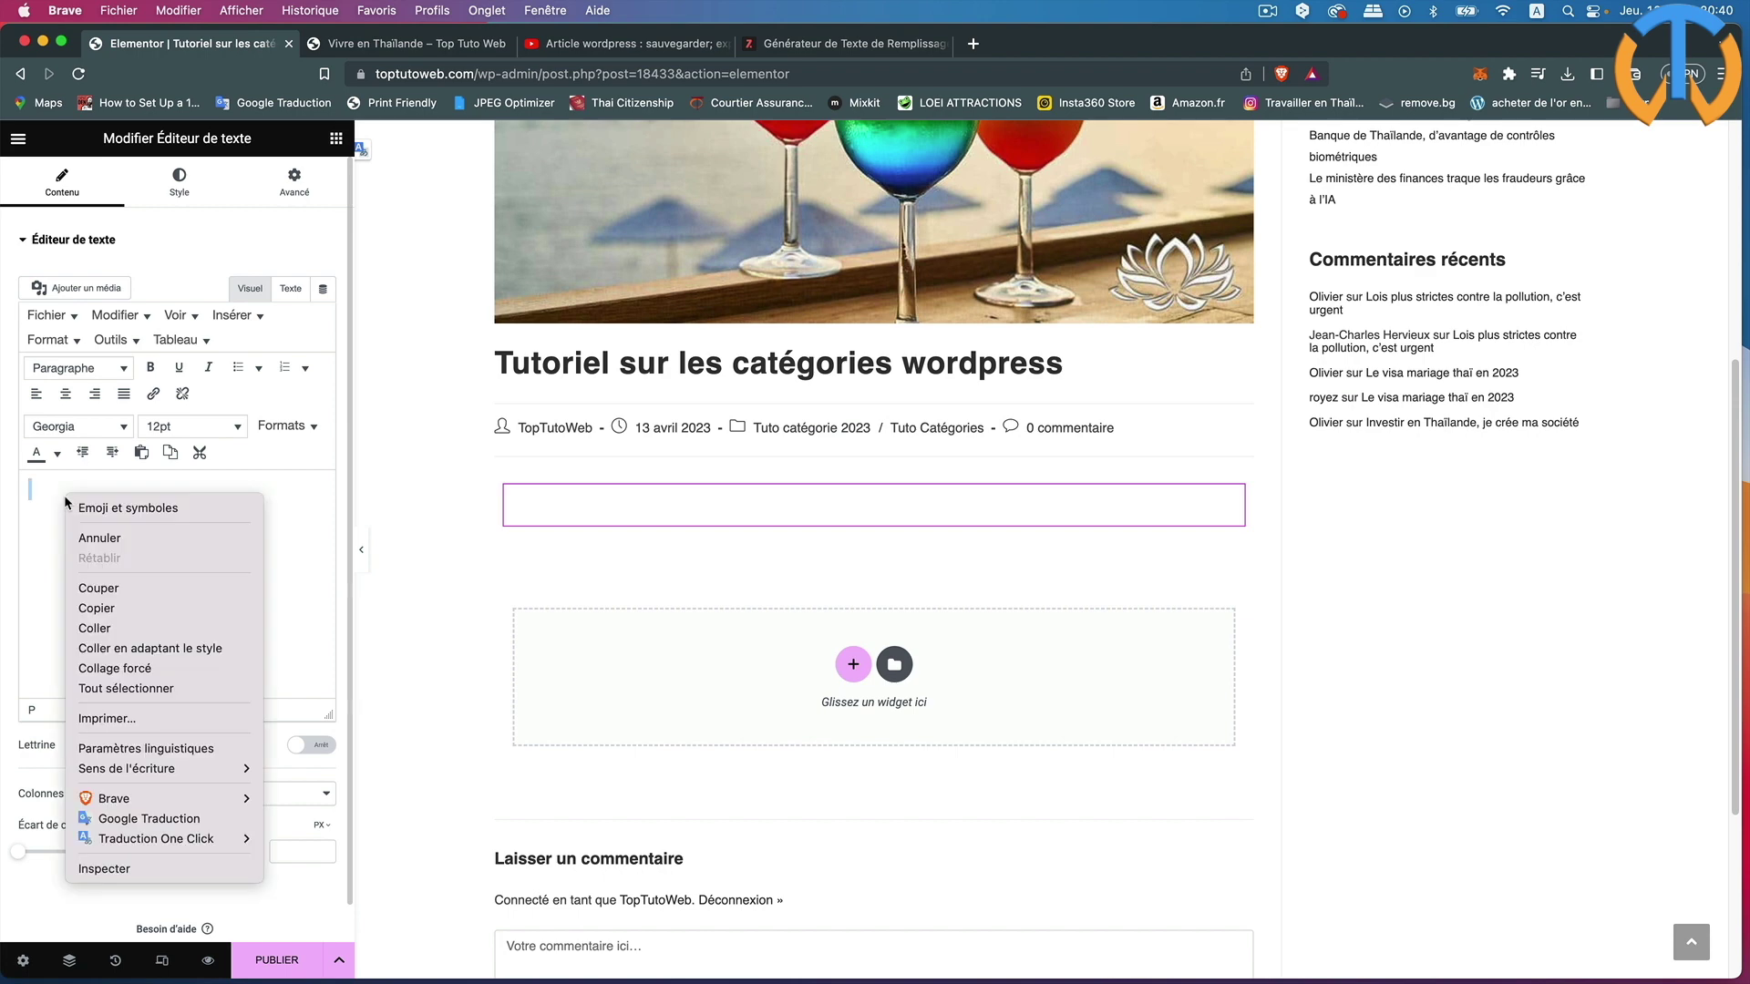
{"action": "left_click", "coordinate": [100, 628]}
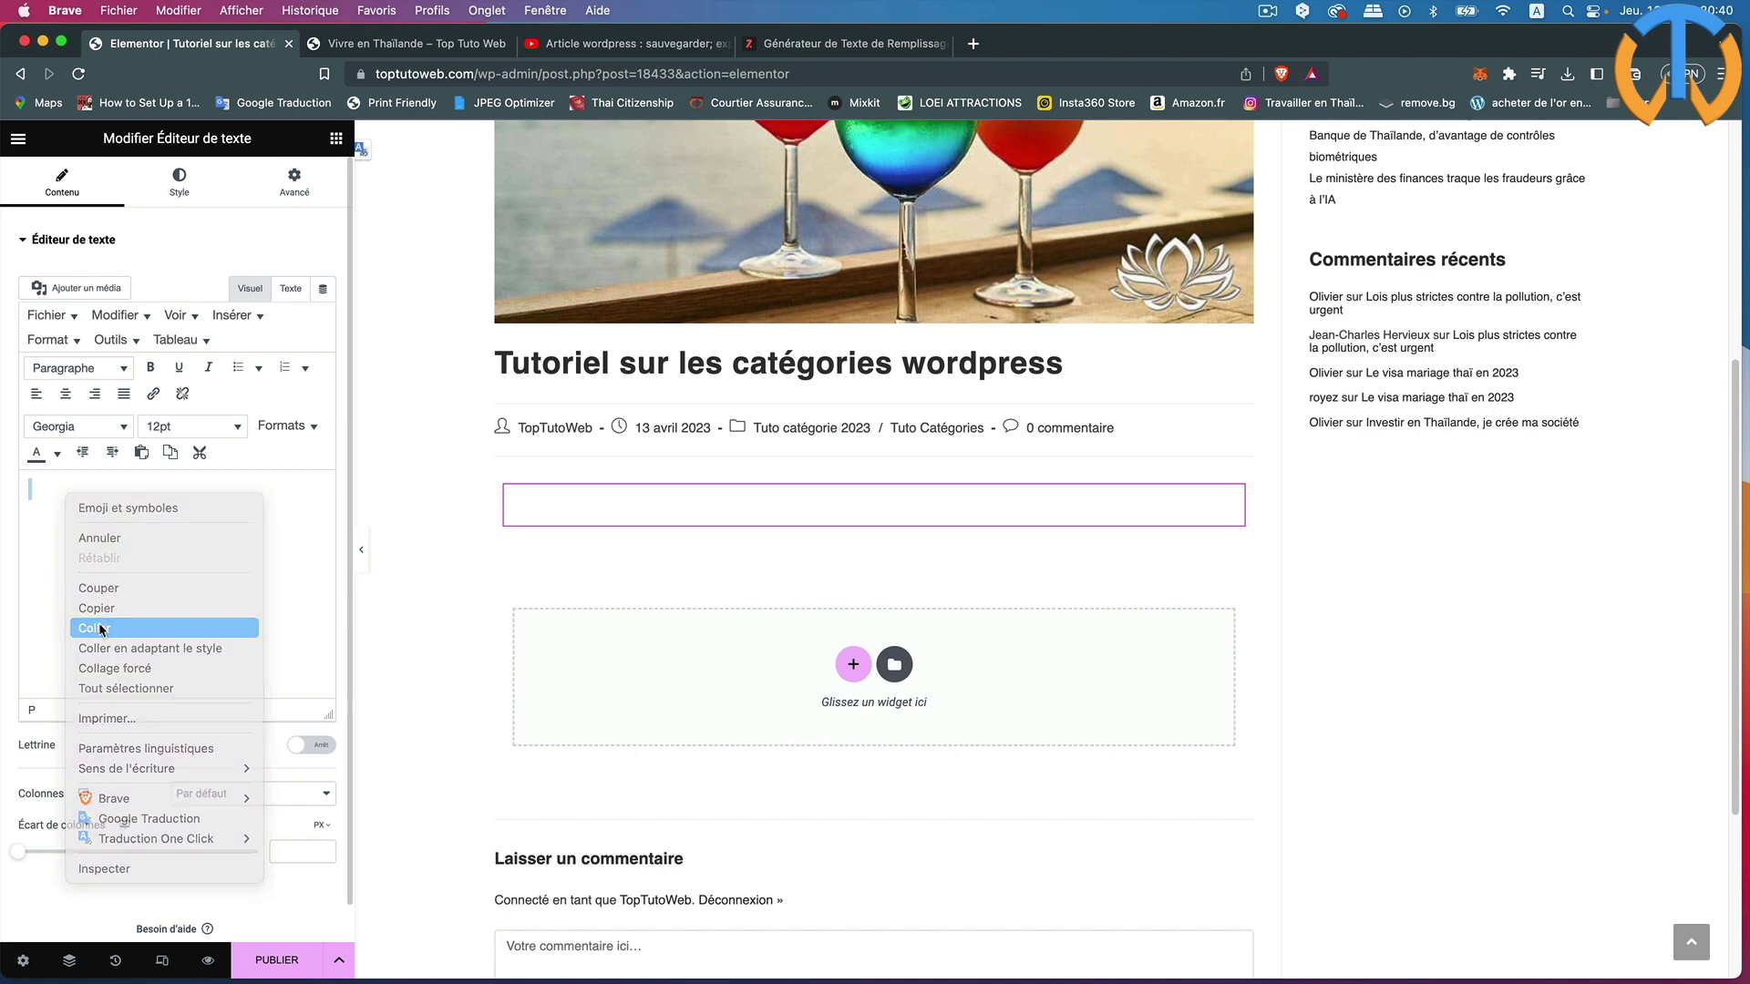
- Set the font of the whole article text to Book Antiqua at 14pt
{"action": "scroll", "coordinate": [107, 656], "scroll_direction": "down", "scroll_amount": 1}
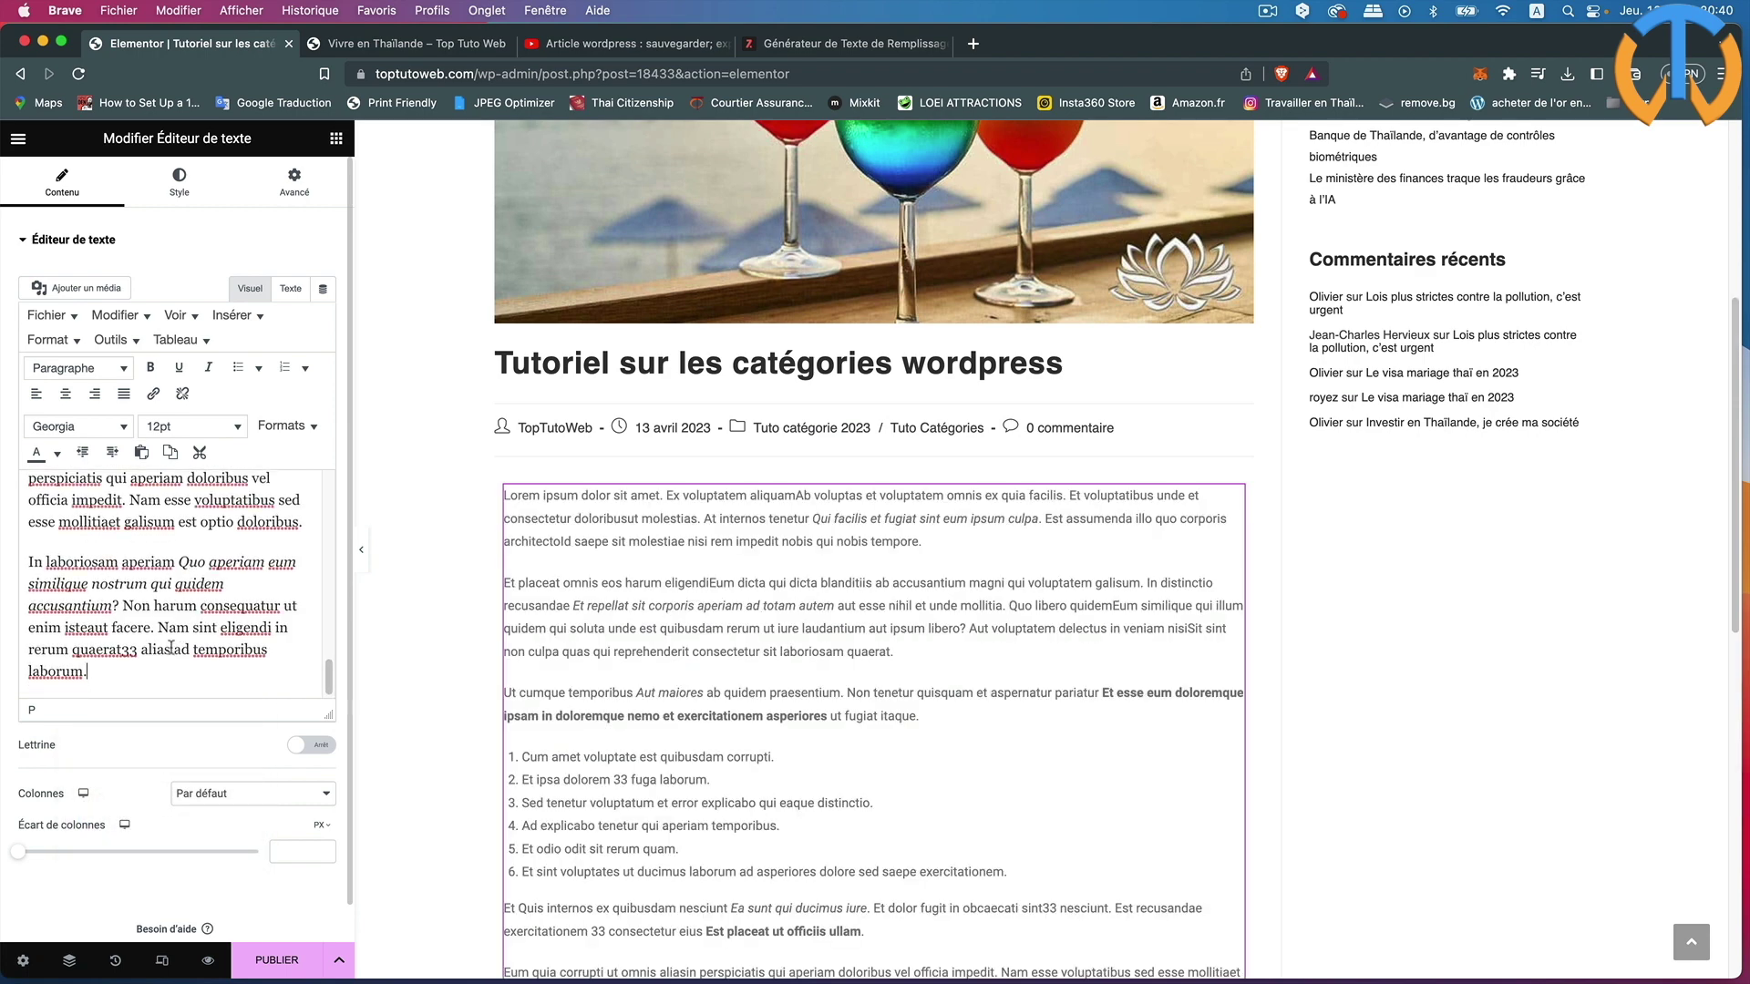
{"action": "left_click_drag", "start_coordinate": [70, 658], "coordinate": [31, 461]}
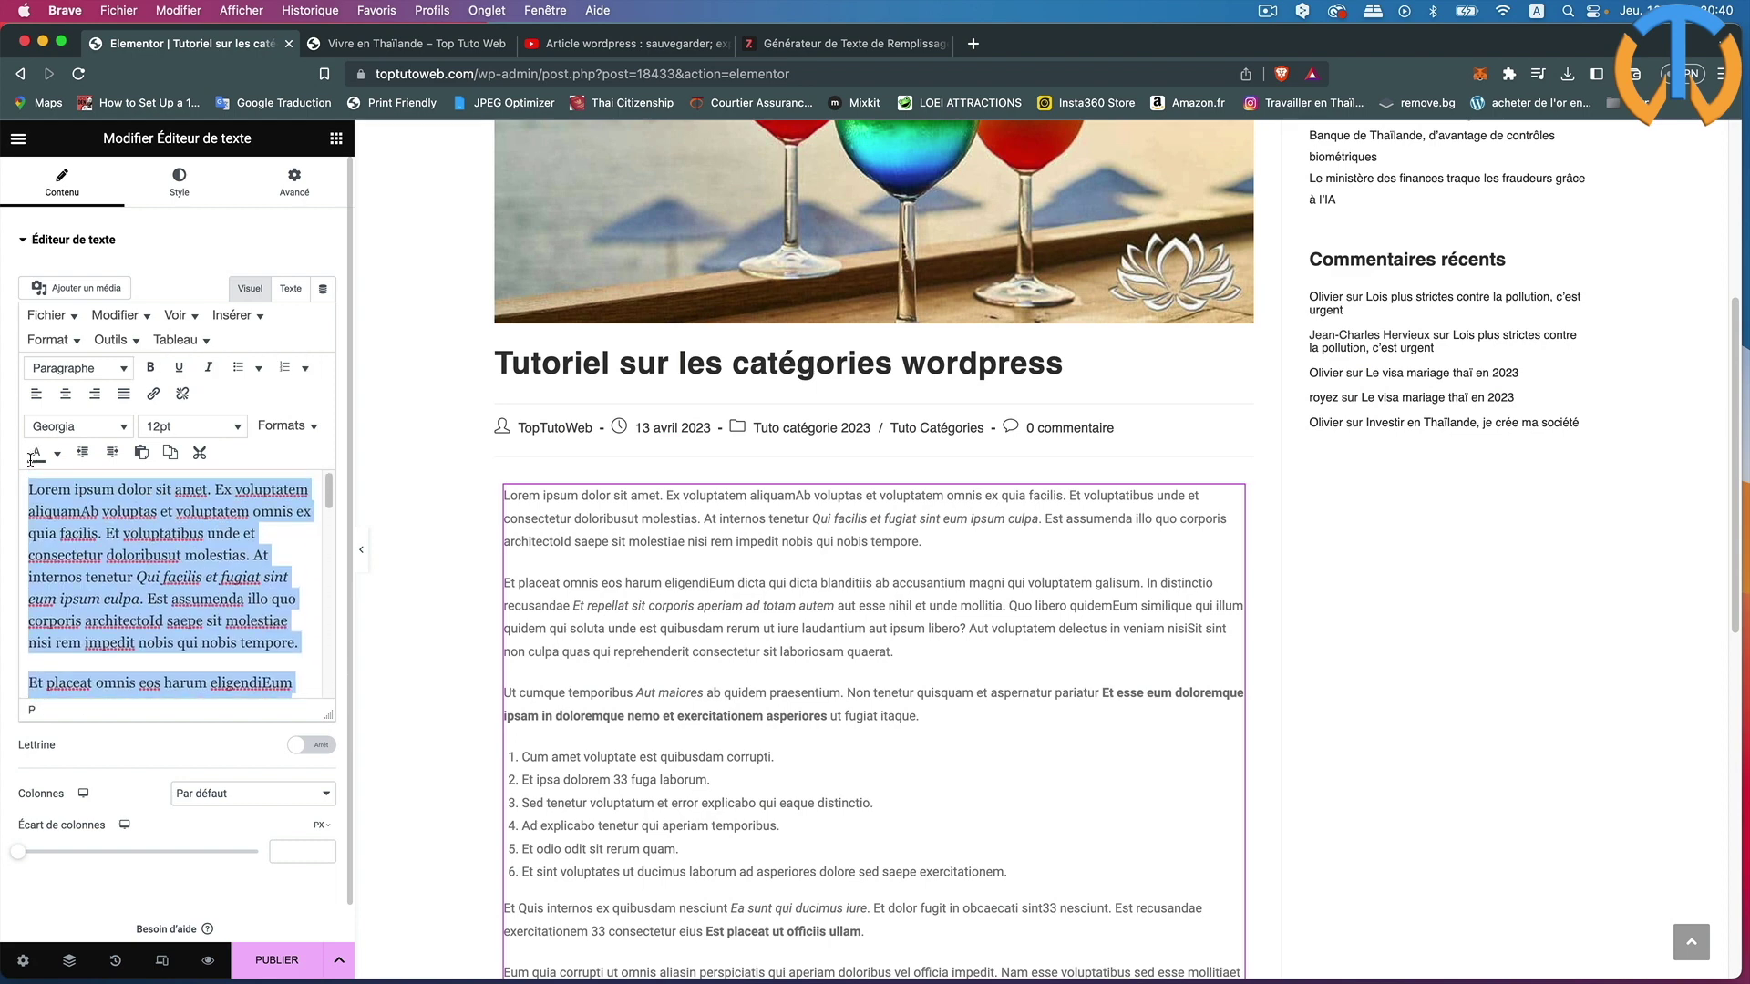
{"action": "left_click", "coordinate": [108, 428]}
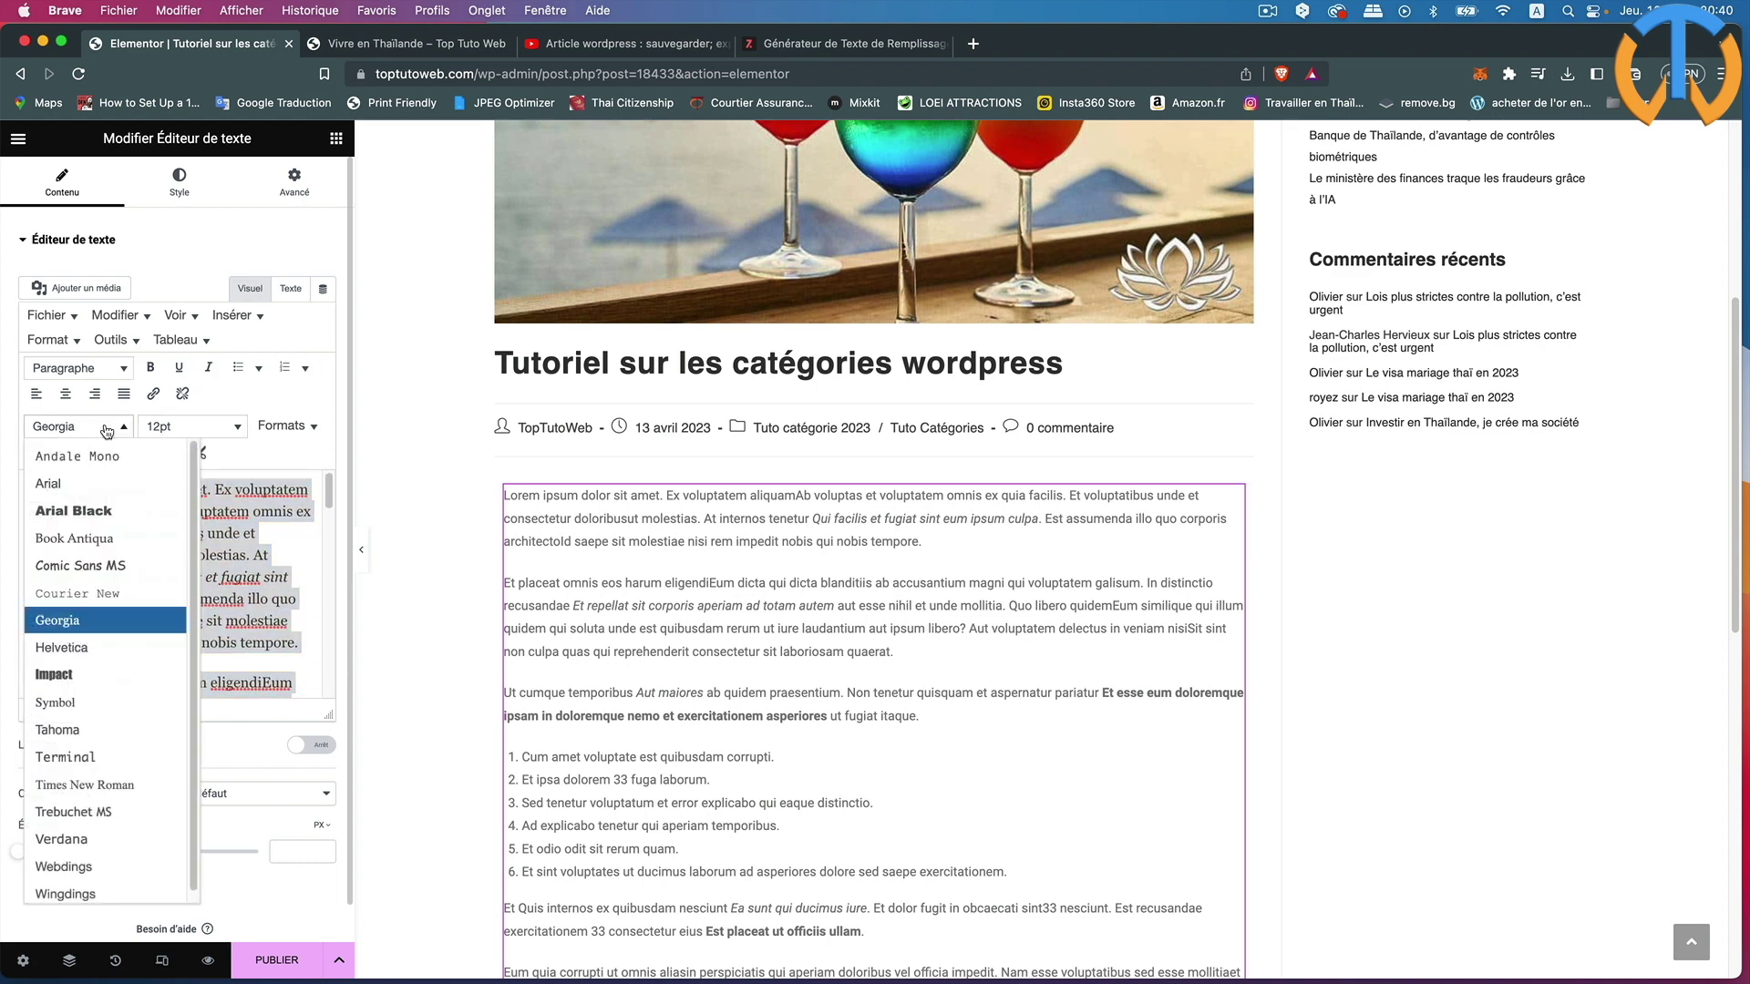
{"action": "left_click", "coordinate": [70, 539]}
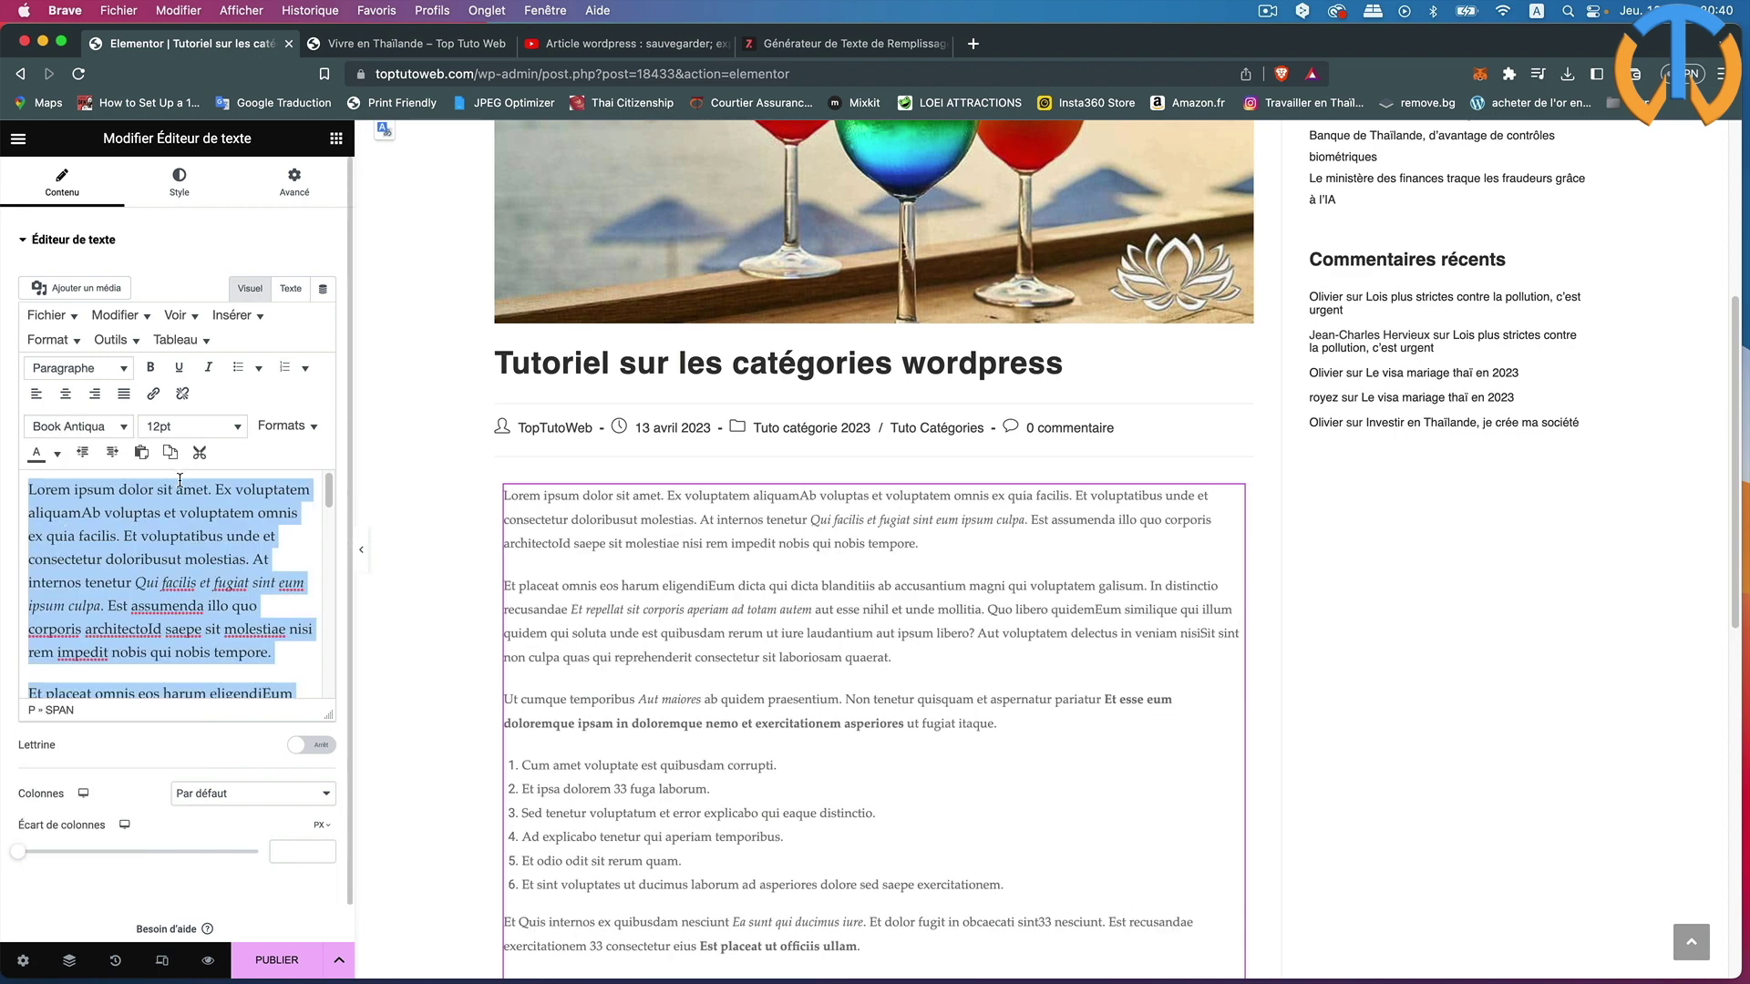
{"action": "left_click", "coordinate": [184, 428]}
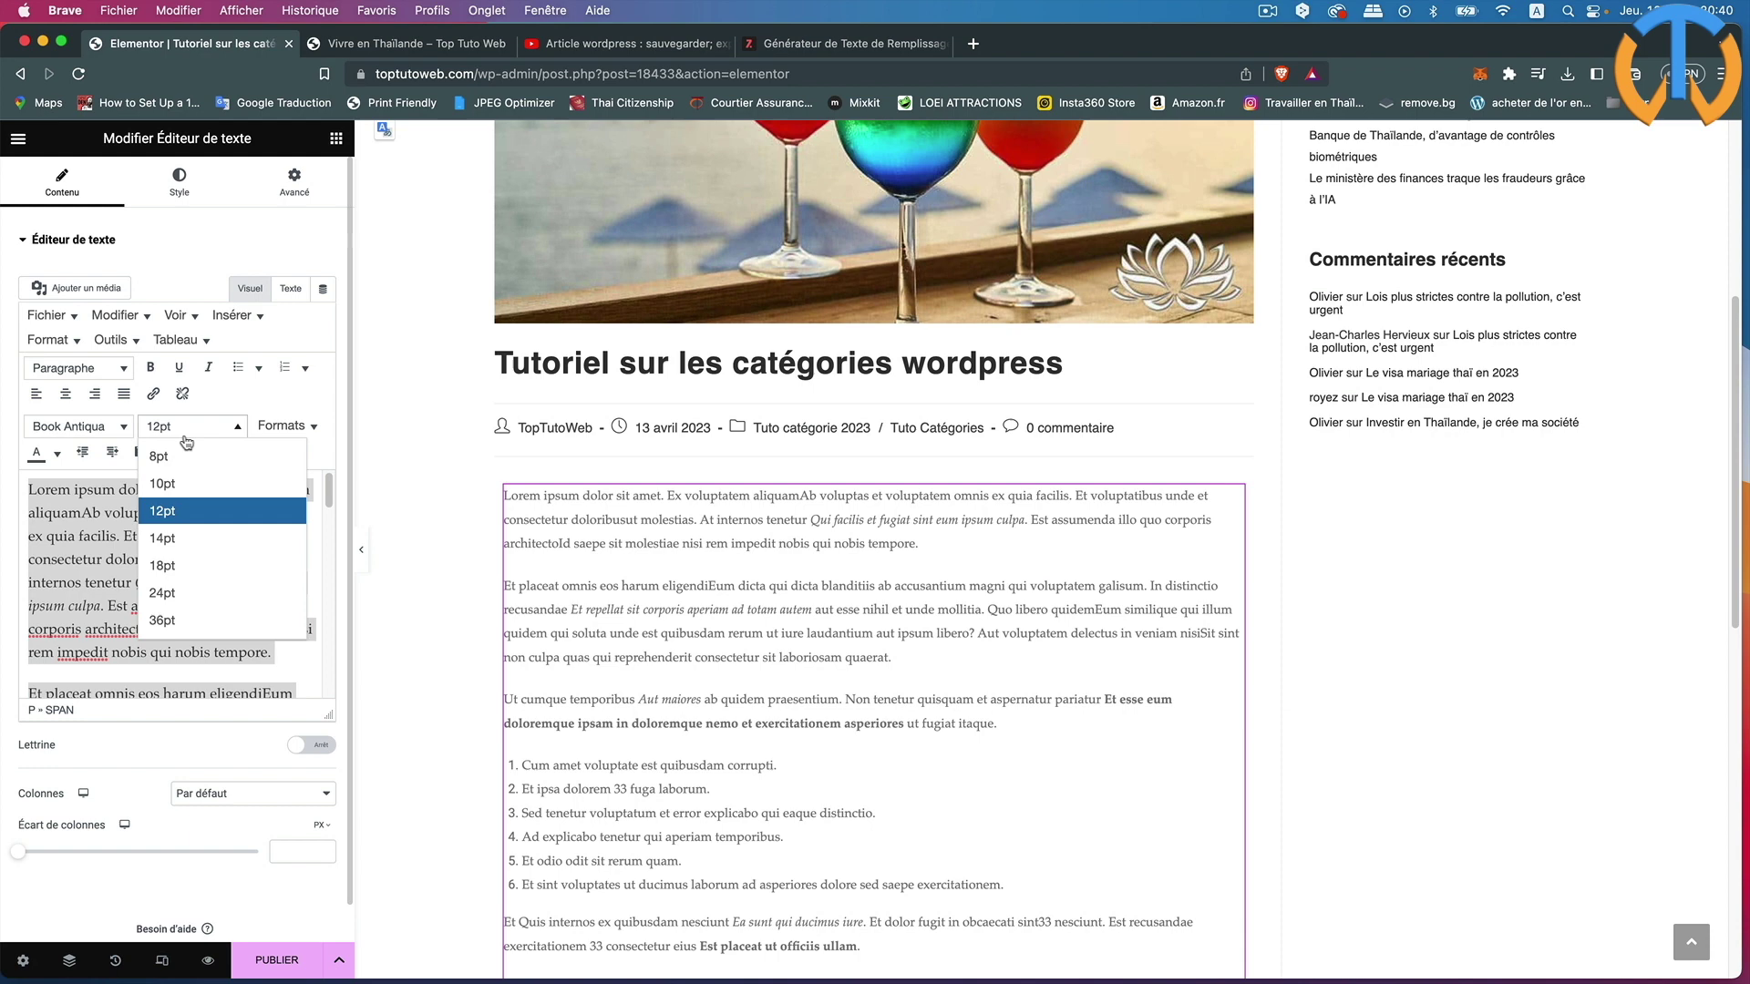
{"action": "left_click", "coordinate": [178, 543]}
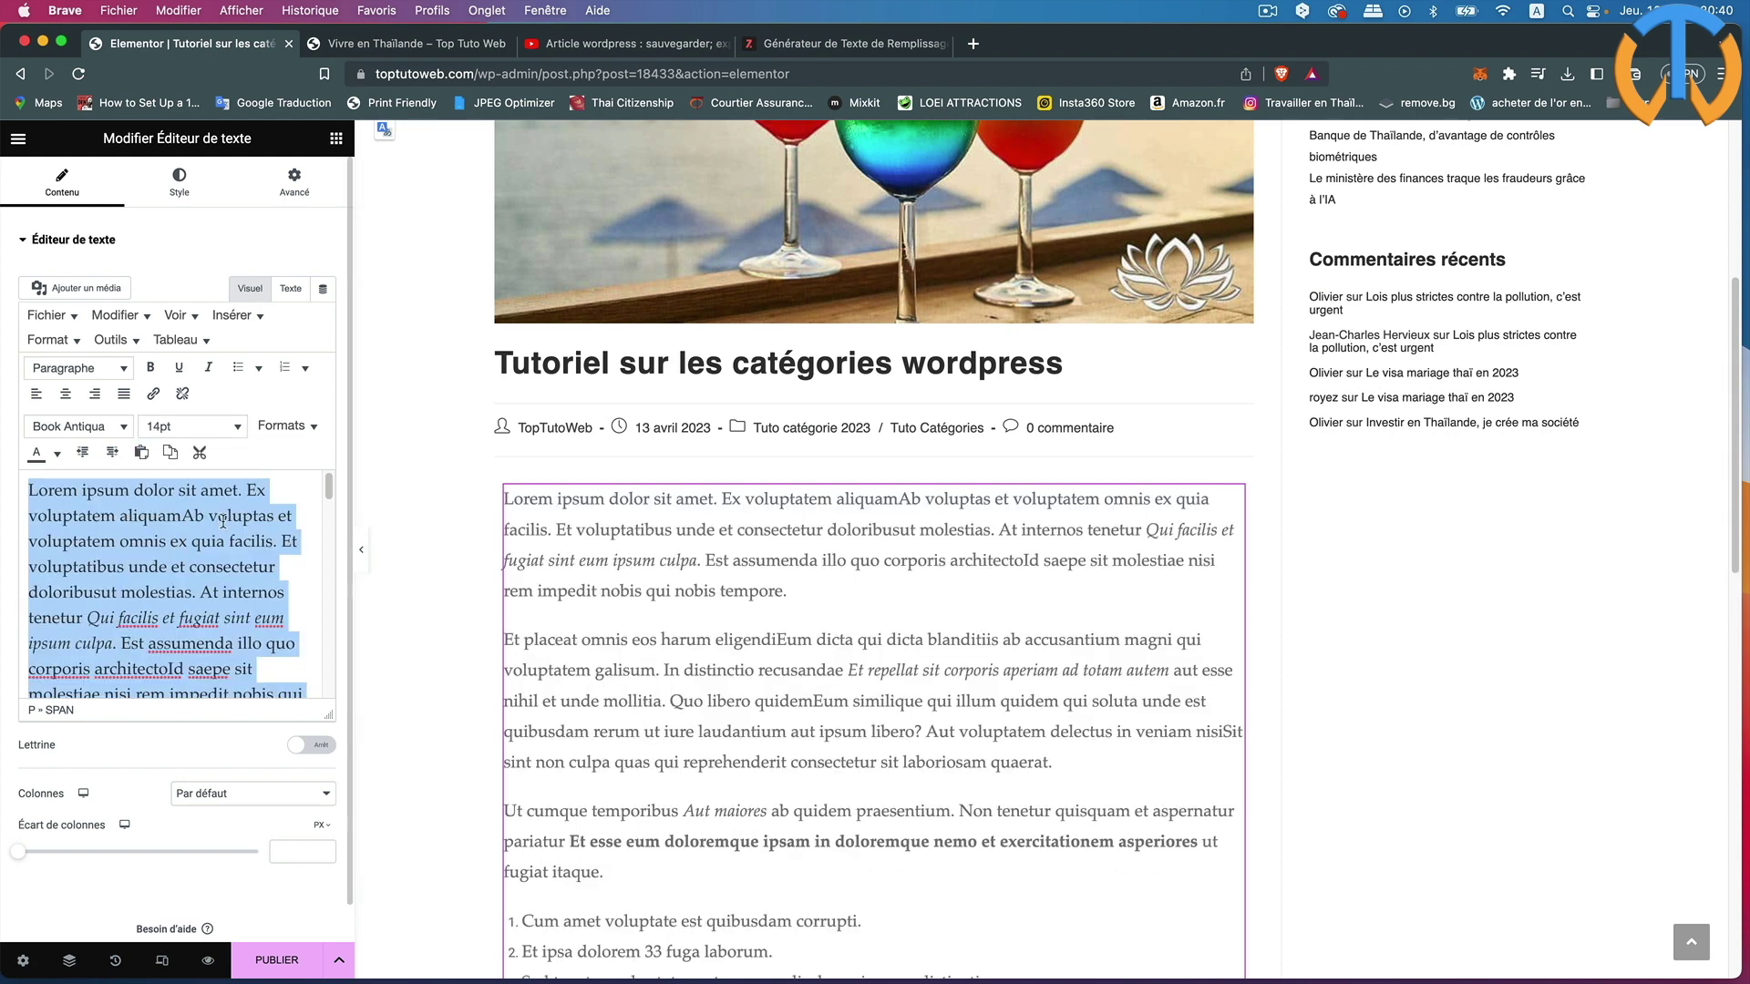
- Color the selected article text very dark gray and justify its paragraphs
{"action": "left_click", "coordinate": [57, 454]}
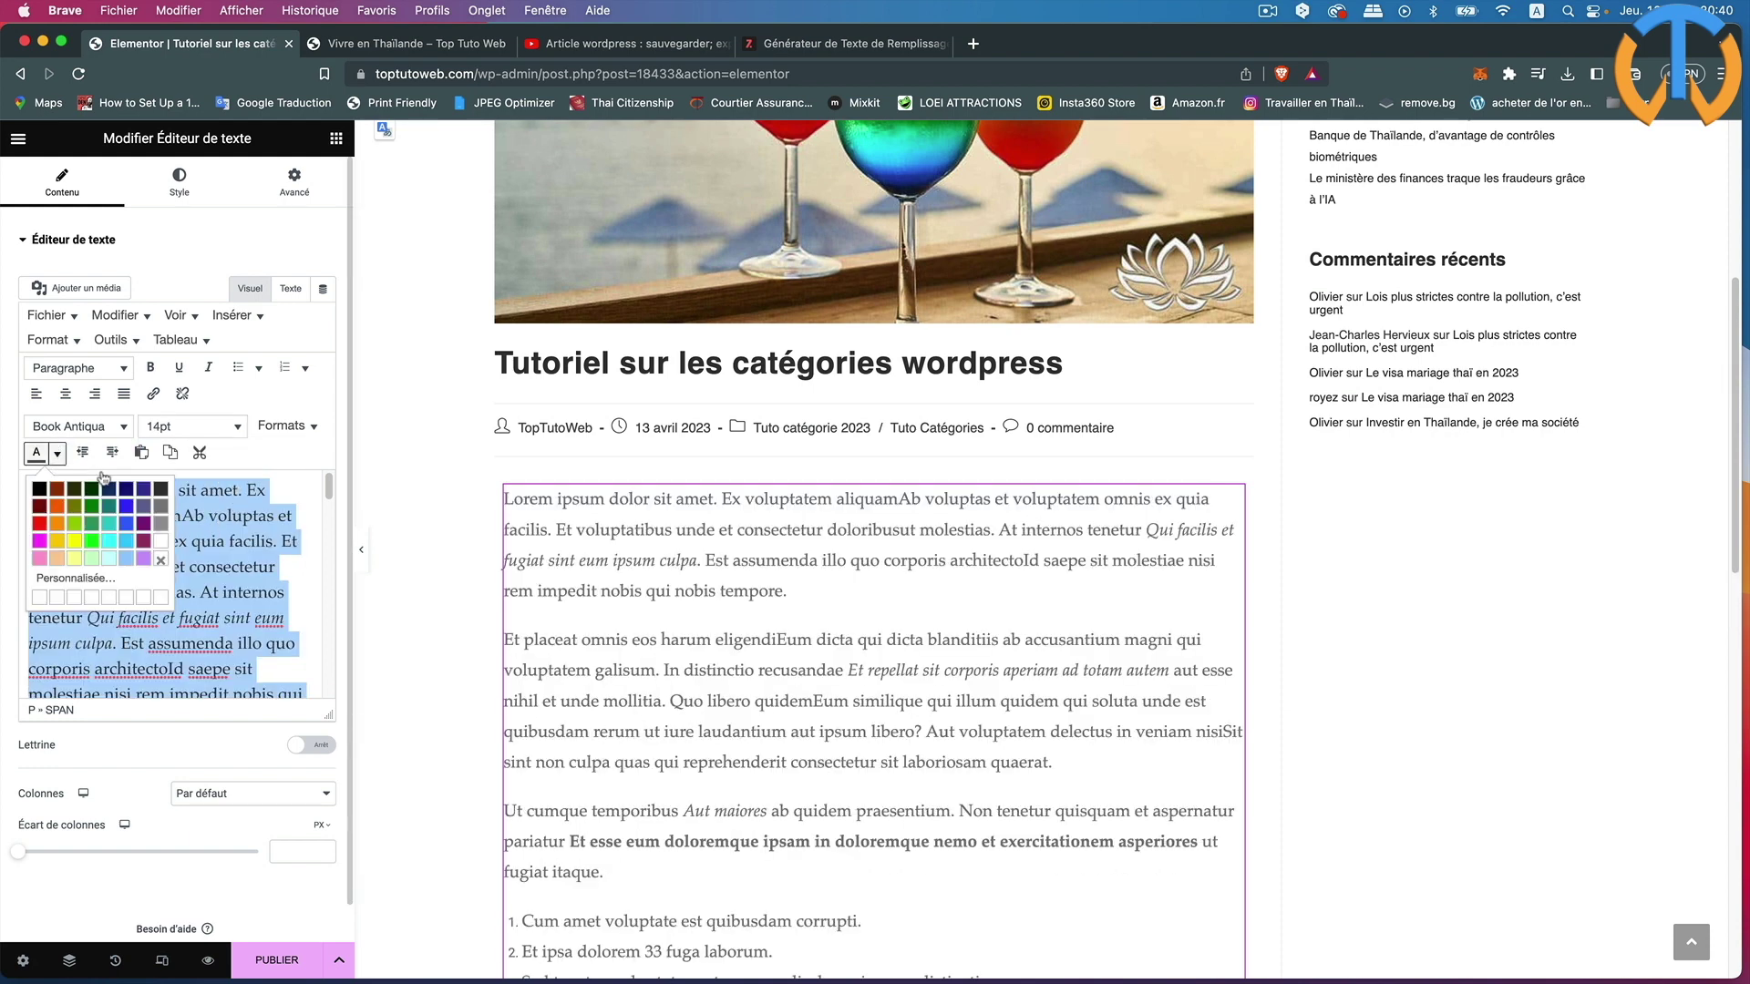
{"action": "left_click", "coordinate": [161, 495]}
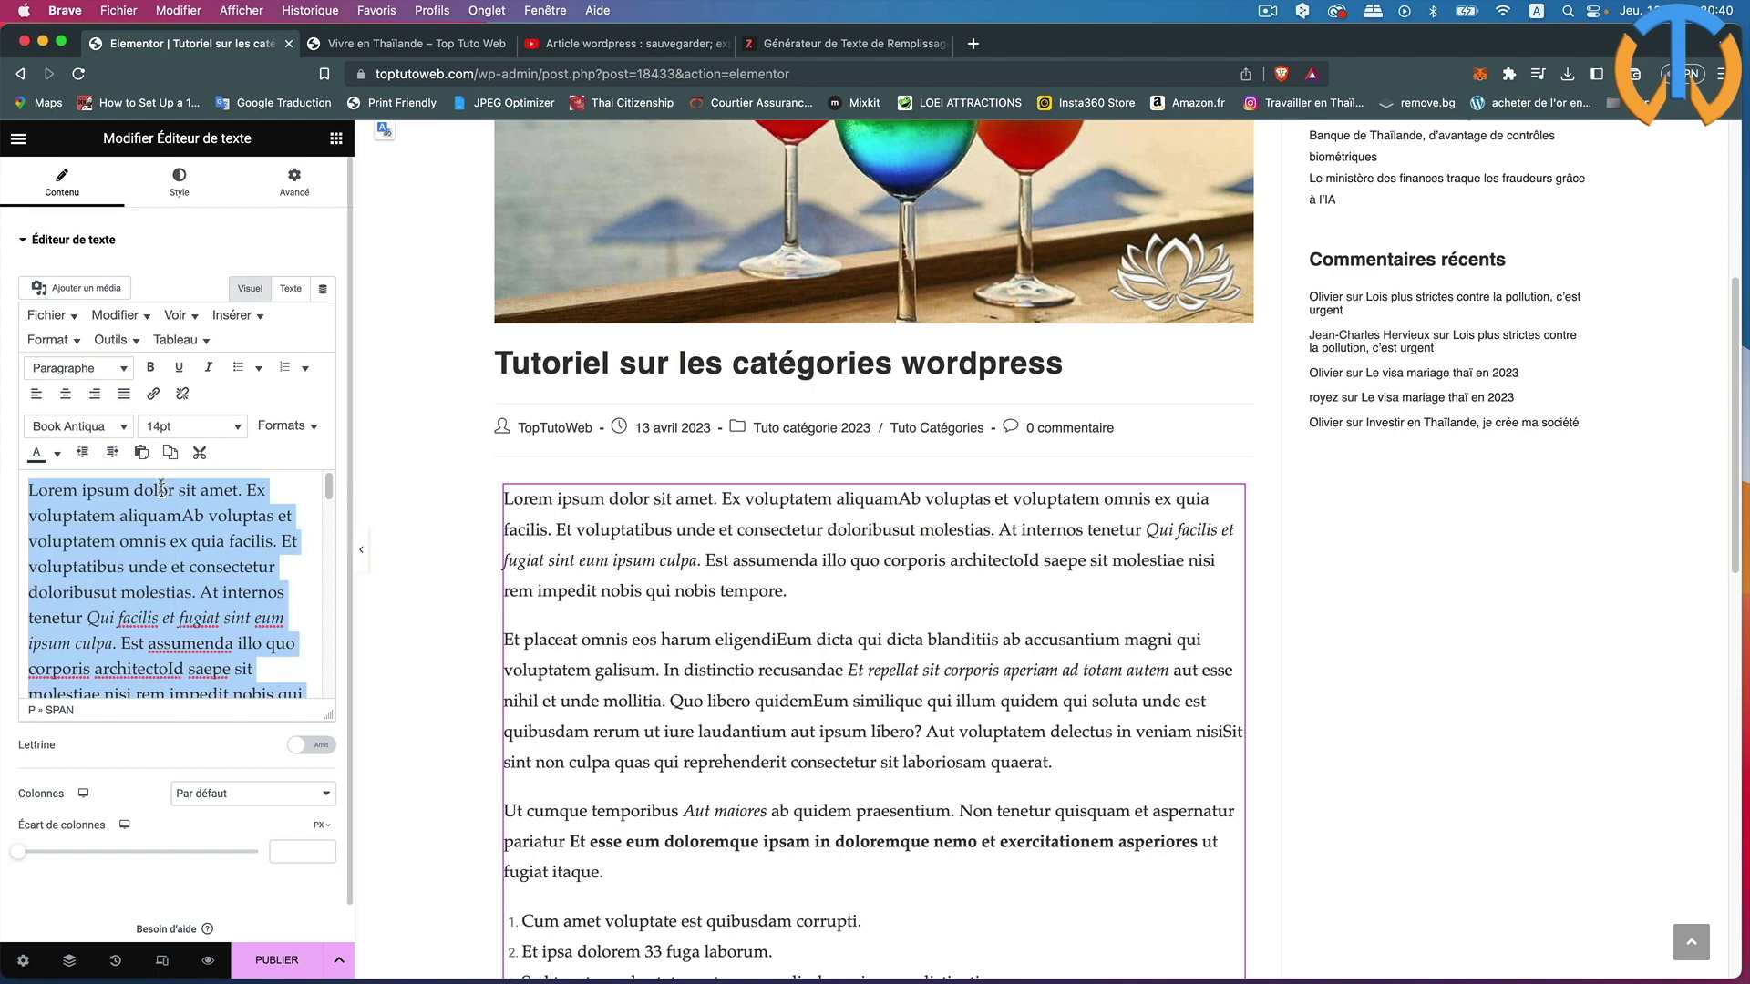
{"action": "left_click", "coordinate": [125, 395]}
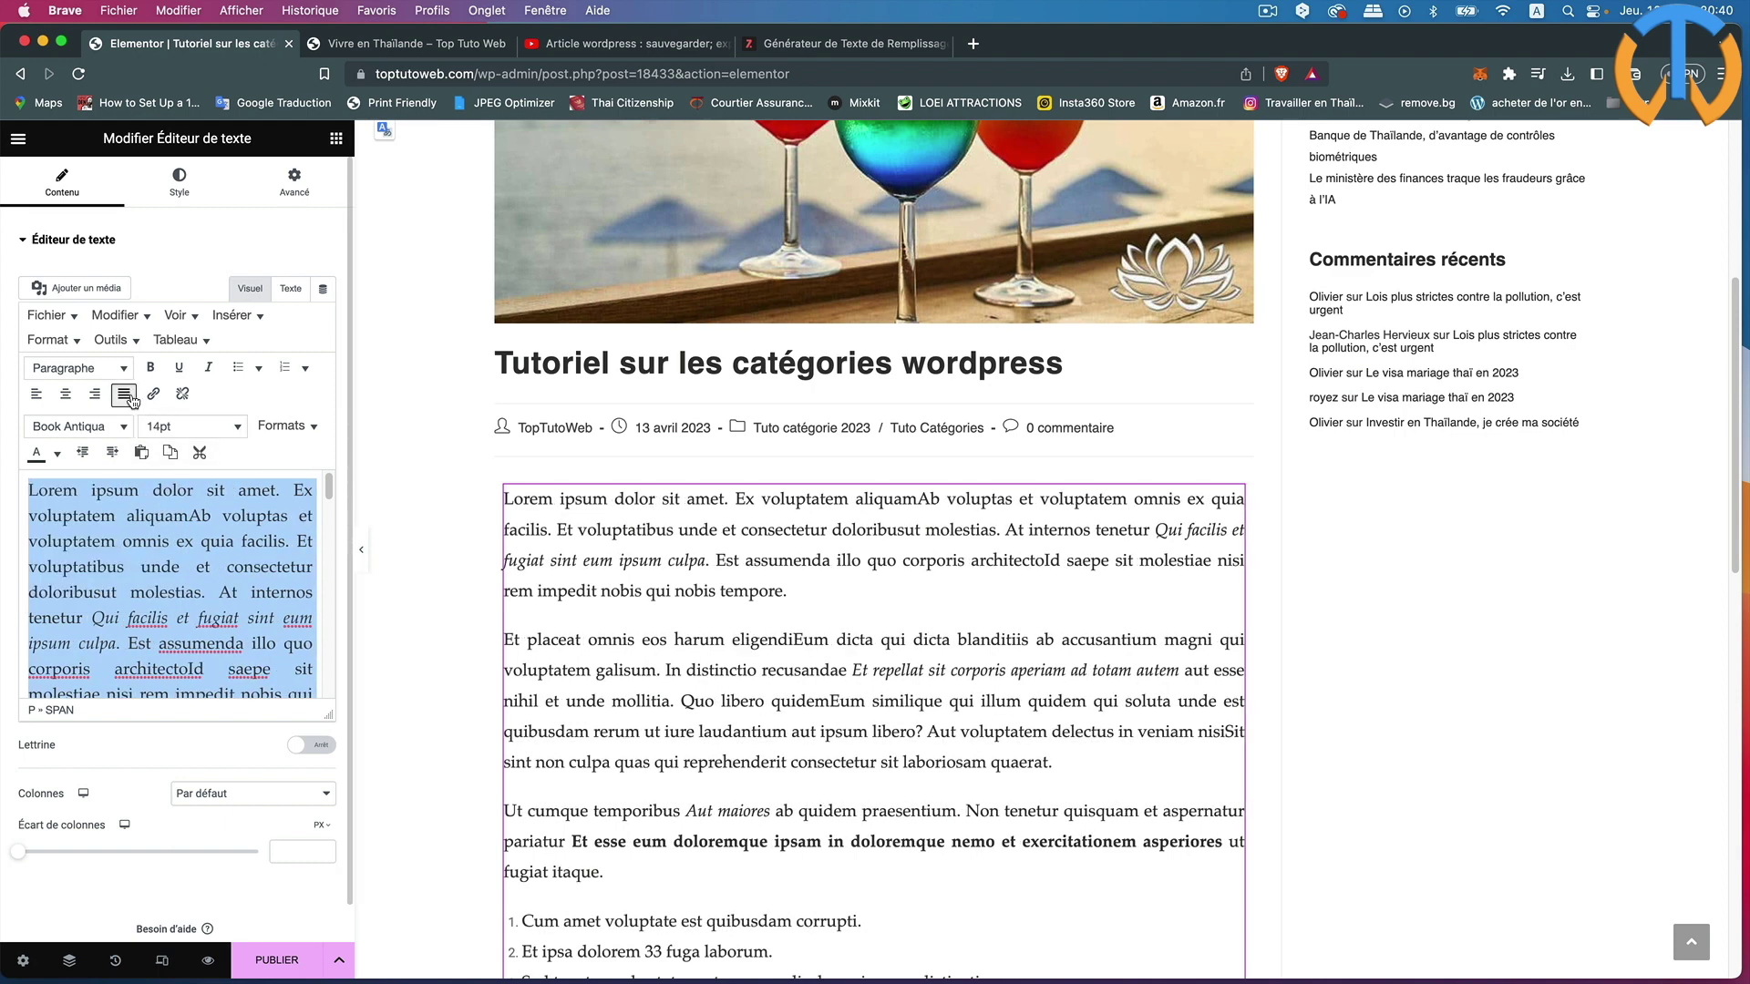
- Look over the formatted text on the page and publish the article
{"action": "scroll", "coordinate": [932, 772], "scroll_direction": "down", "scroll_amount": 4}
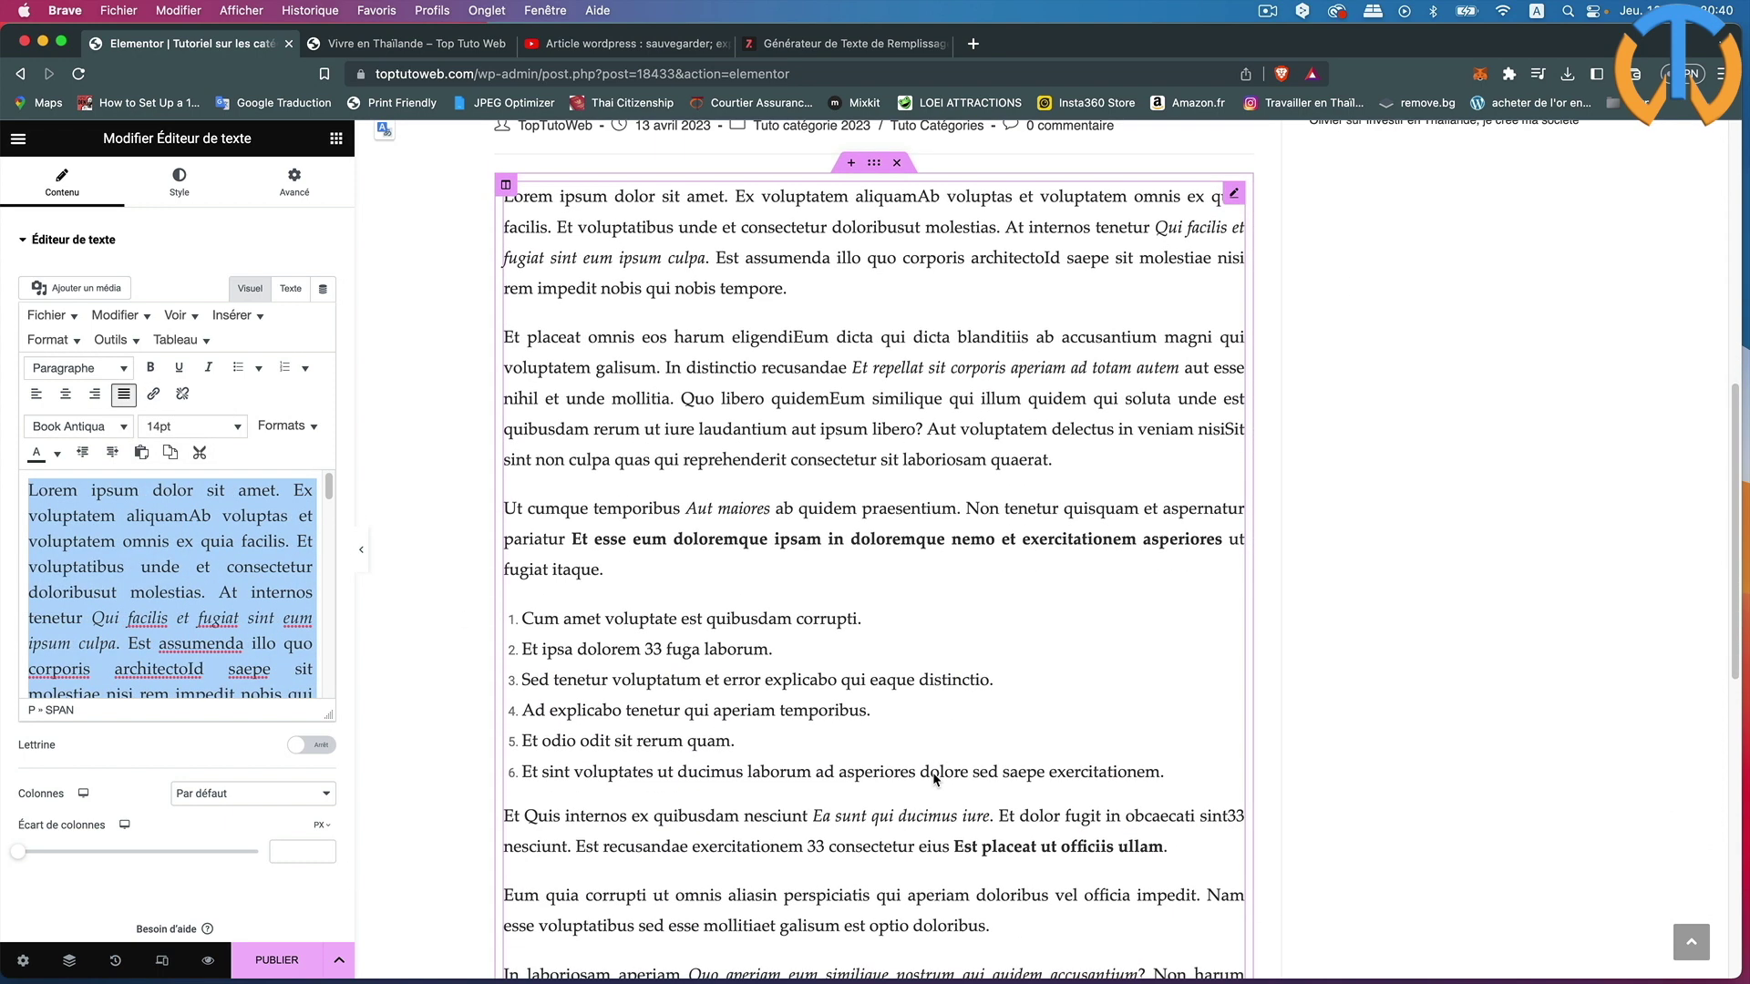
{"action": "scroll", "coordinate": [934, 777], "scroll_direction": "up", "scroll_amount": 2}
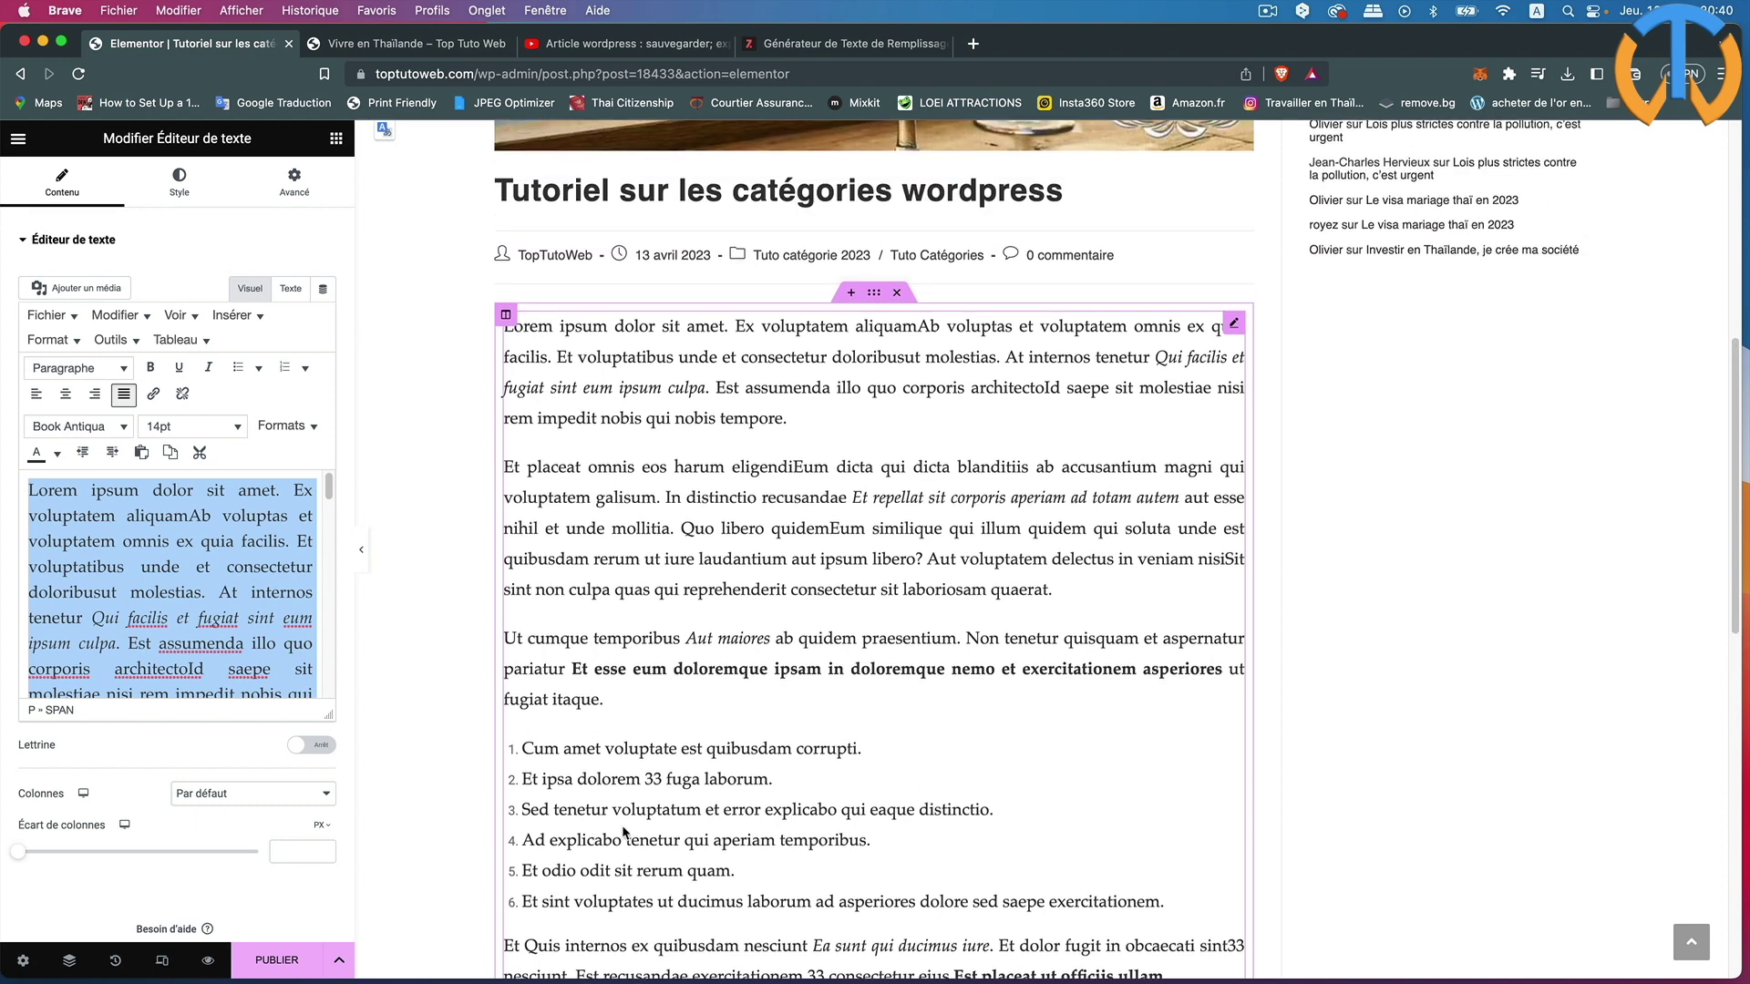
{"action": "left_click", "coordinate": [305, 973]}
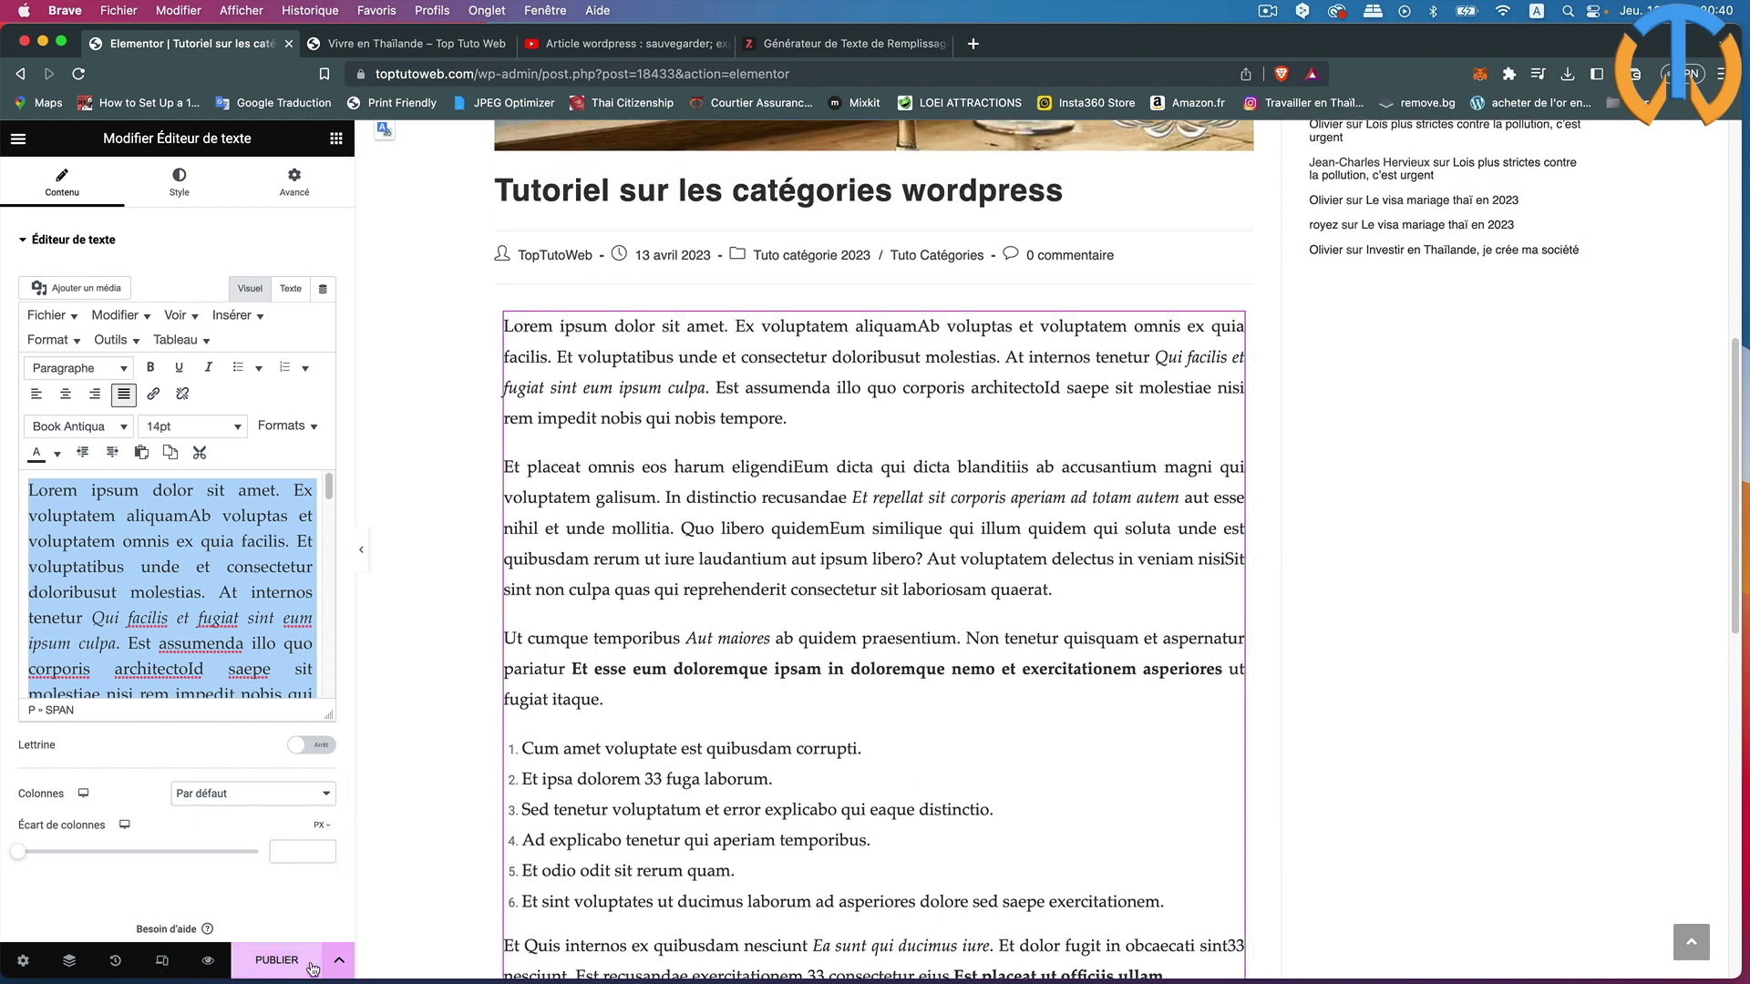
- View the published article in a new tab, check its text down to the comment form, and close that tab
{"action": "left_click", "coordinate": [245, 900]}
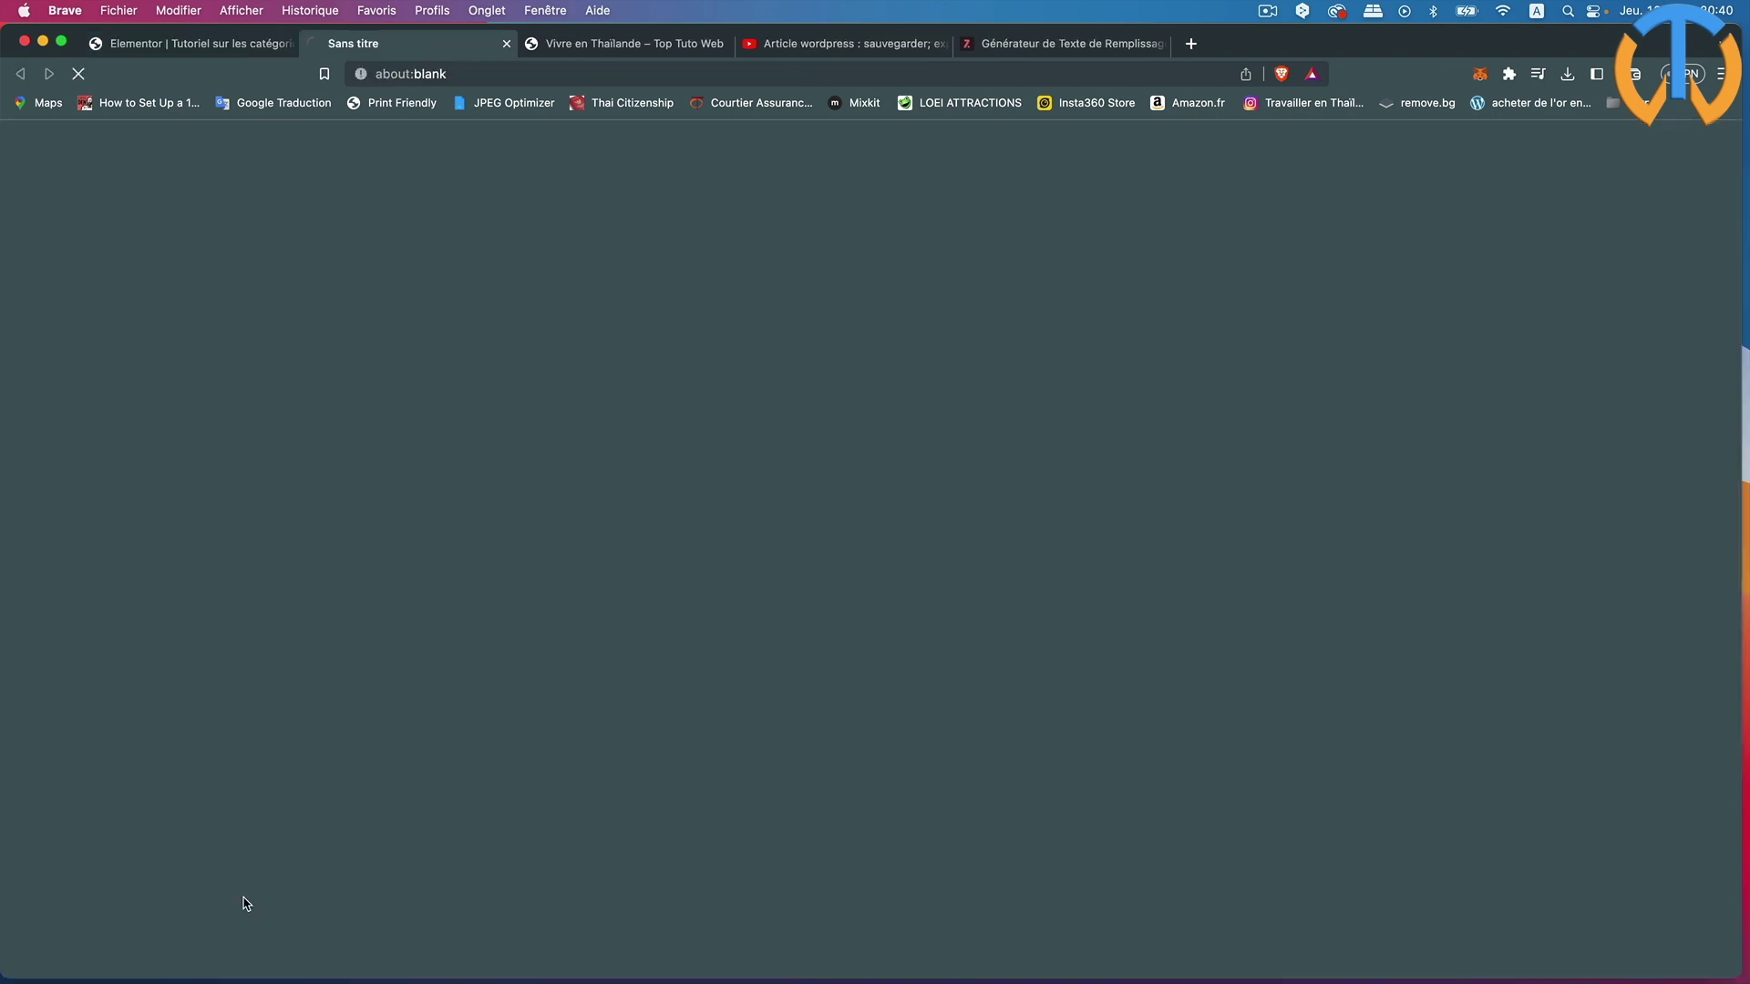
{"action": "scroll", "coordinate": [726, 668], "scroll_direction": "down", "scroll_amount": 5}
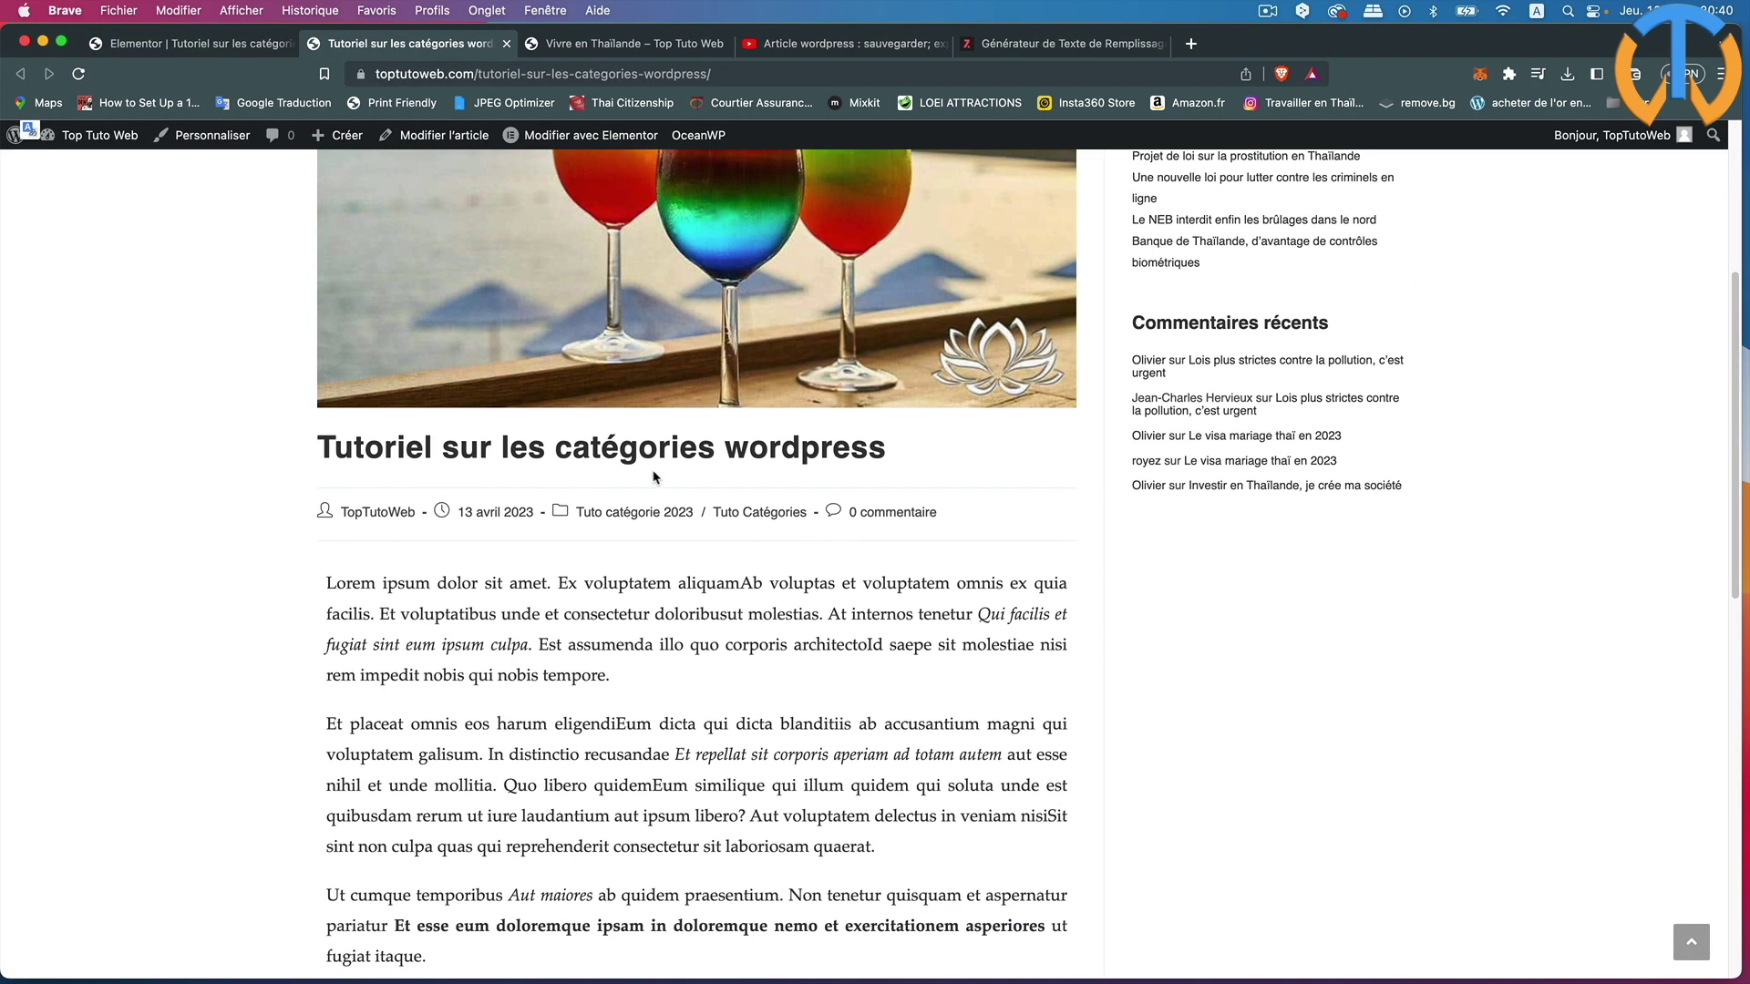
{"action": "scroll", "coordinate": [786, 569], "scroll_direction": "down", "scroll_amount": 2}
{"action": "scroll", "coordinate": [593, 588], "scroll_direction": "down", "scroll_amount": 10}
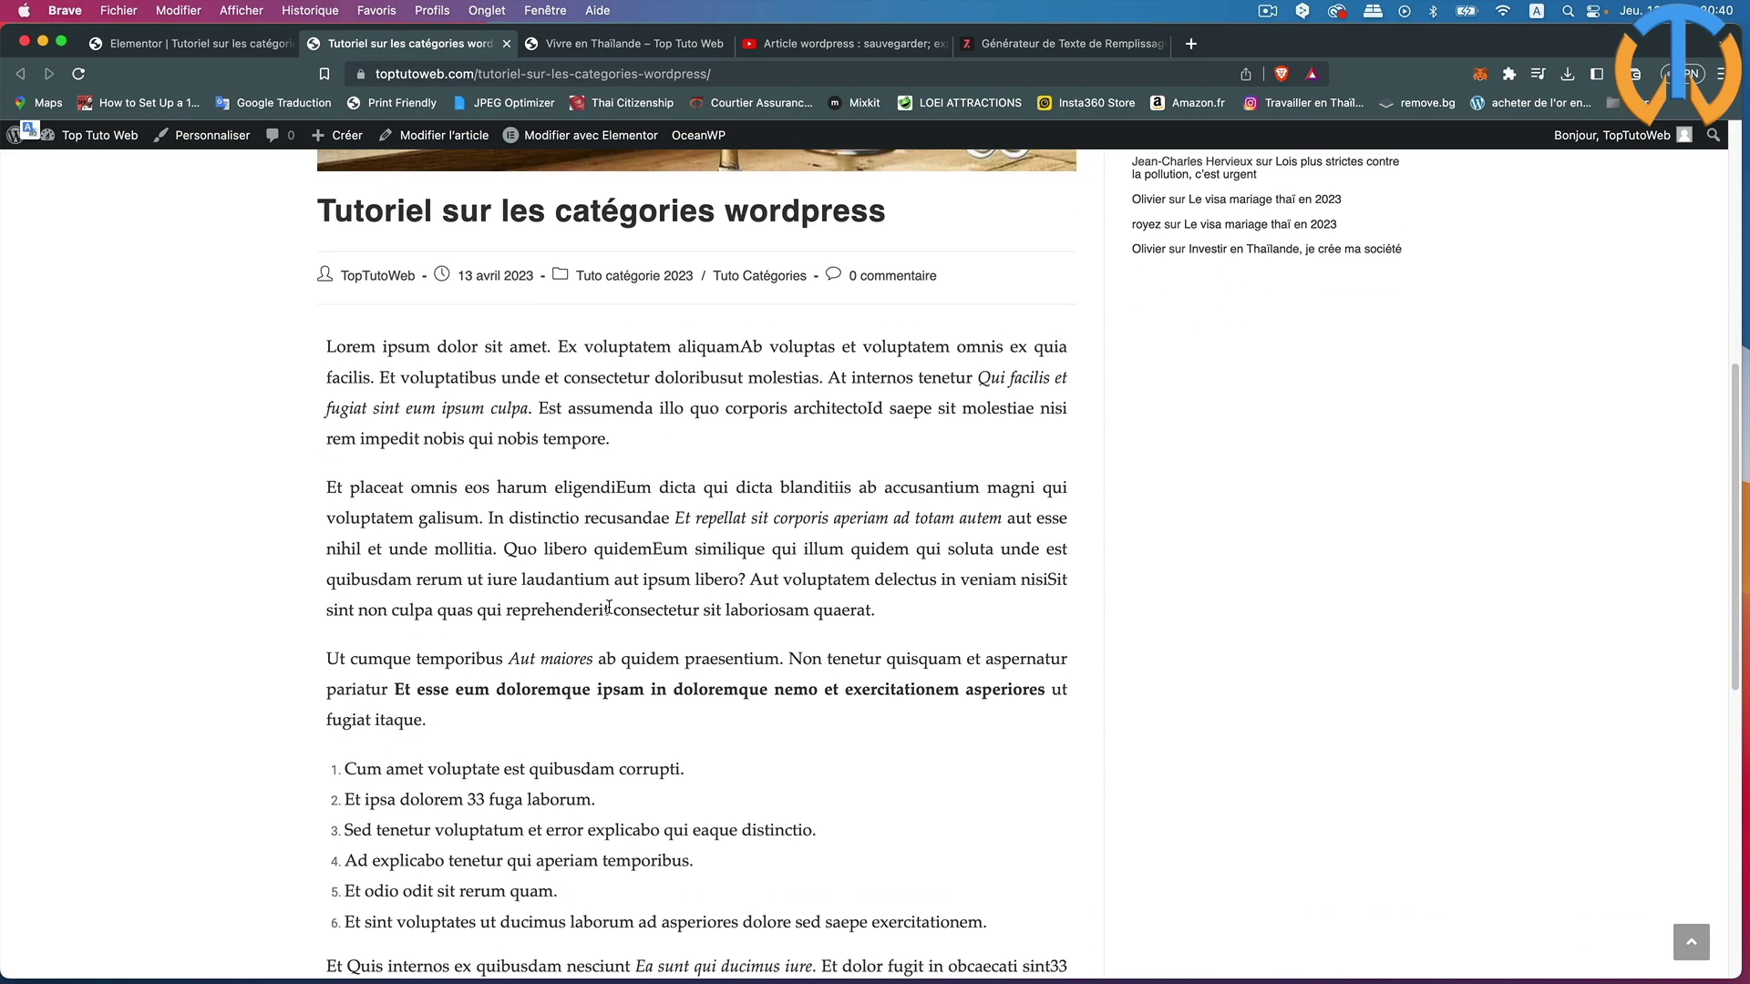
{"action": "scroll", "coordinate": [610, 606], "scroll_direction": "up", "scroll_amount": 15}
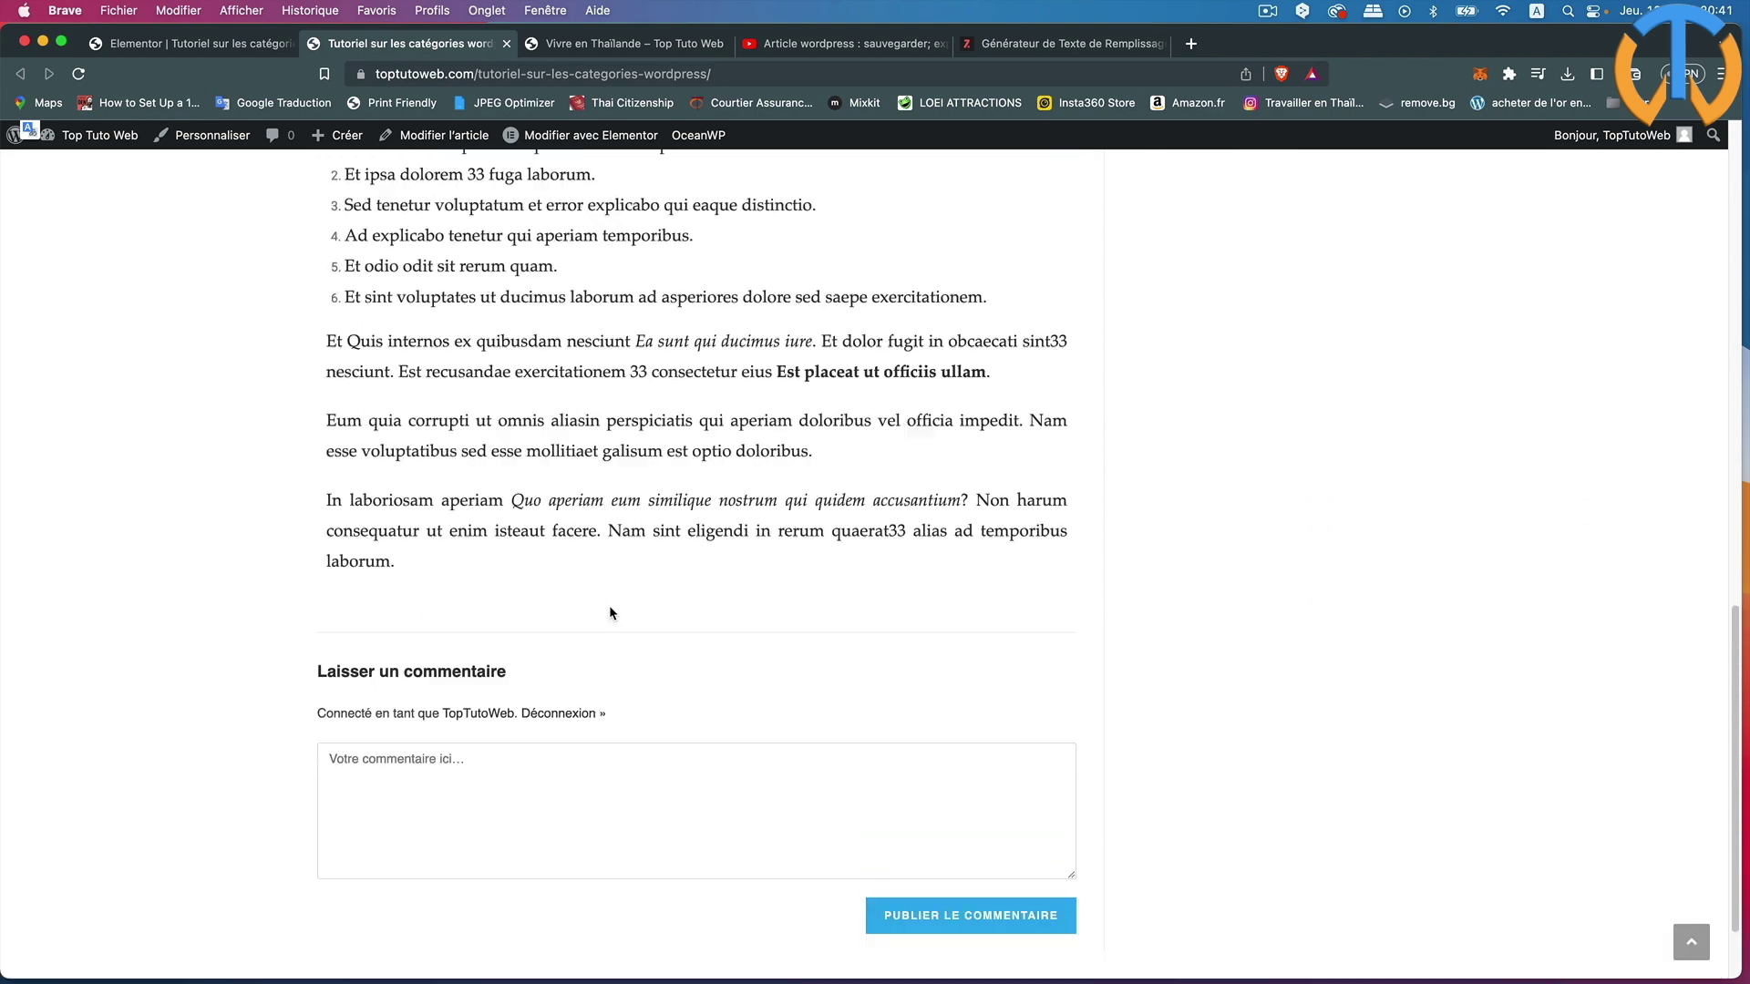
{"action": "left_click", "coordinate": [507, 44]}
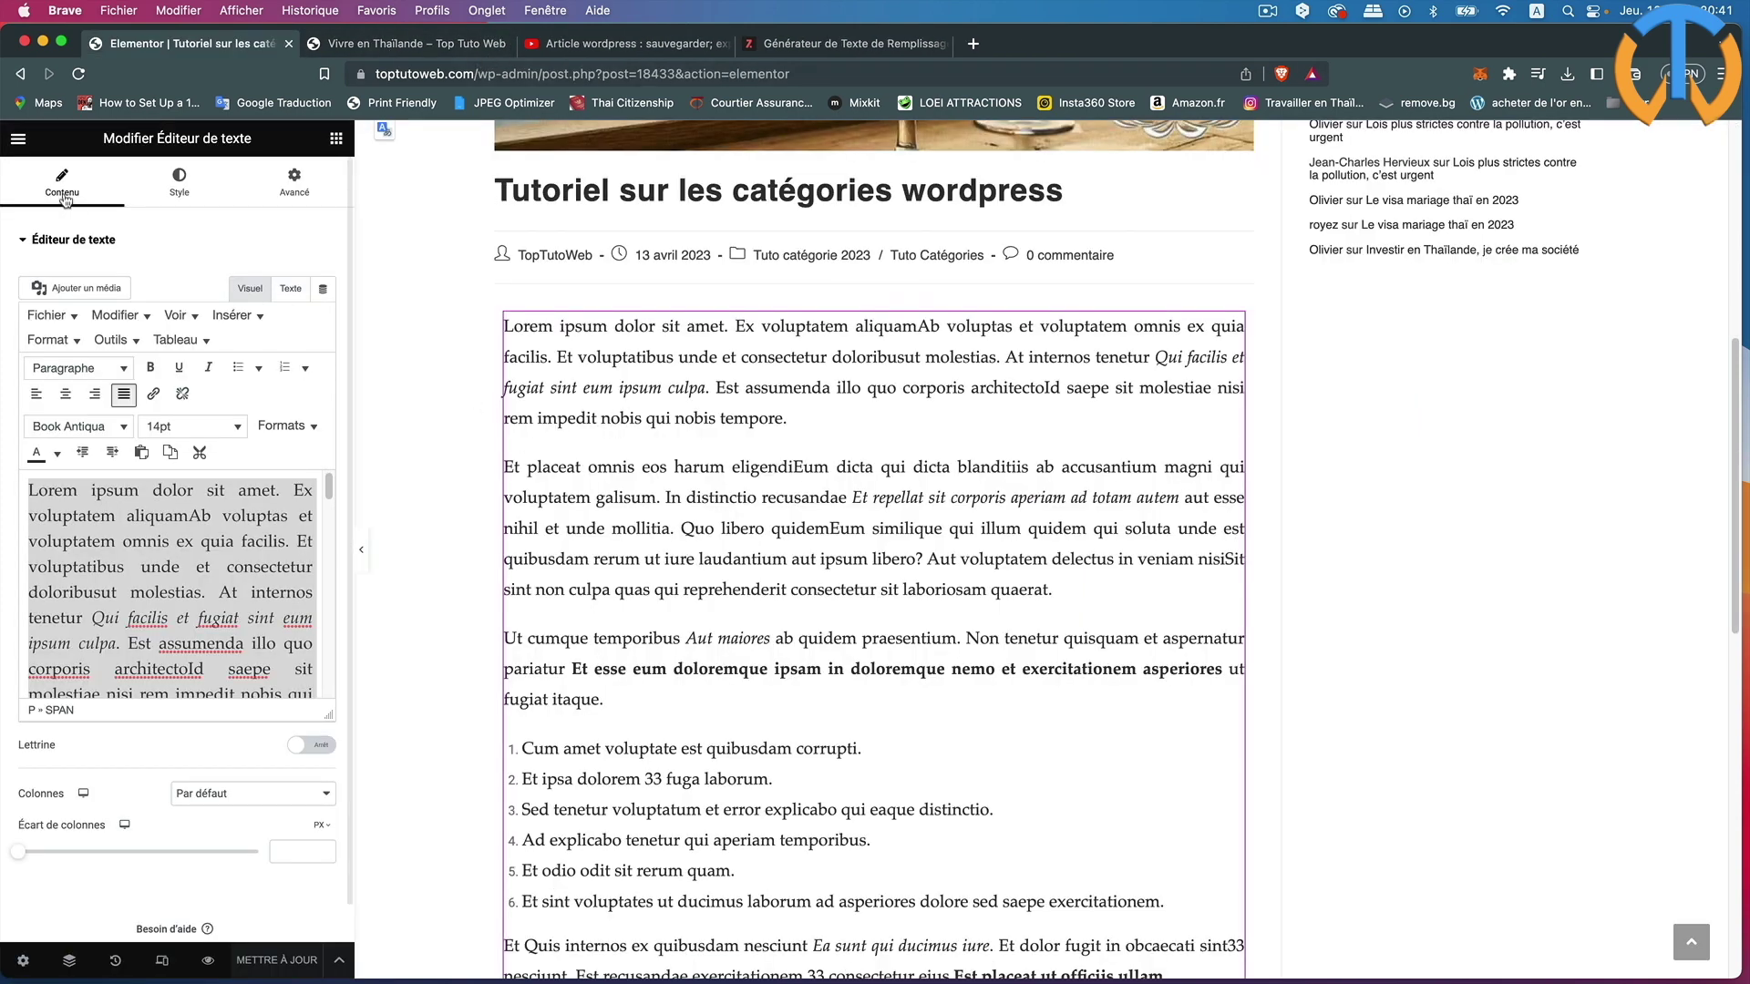
- Leave the Elementor editor for the WordPress dashboard and open the navigation menu settings
{"action": "left_click", "coordinate": [18, 141]}
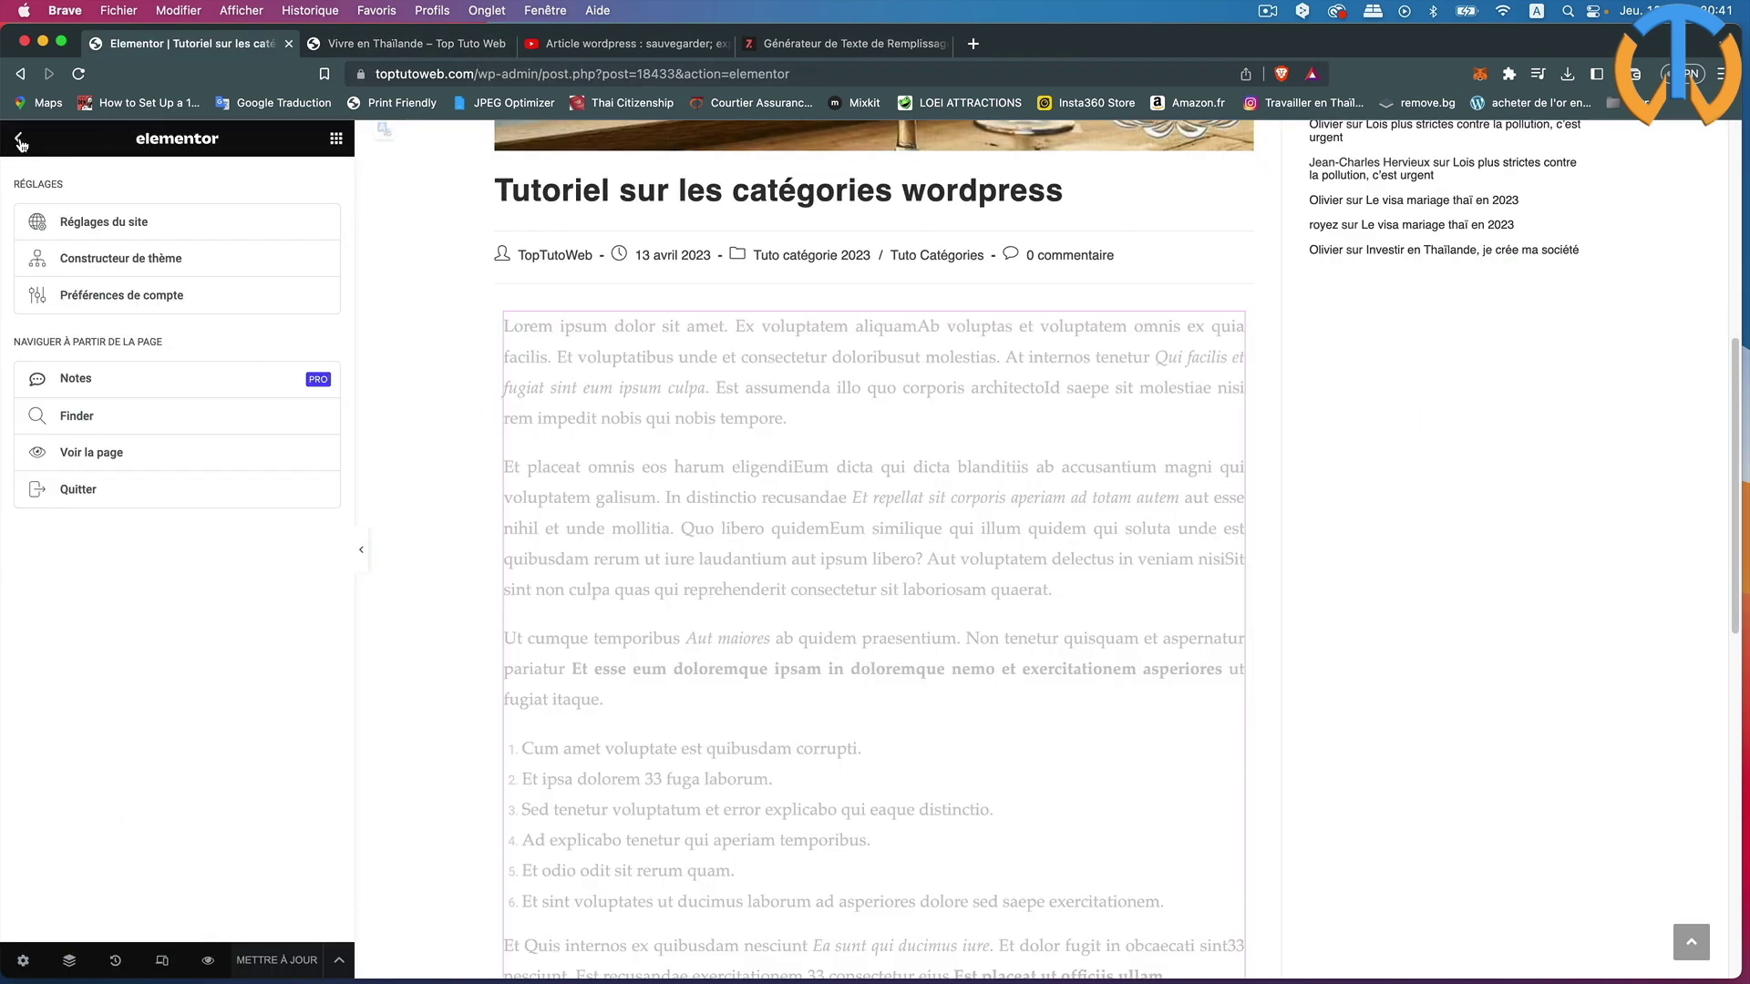
{"action": "left_click", "coordinate": [108, 493]}
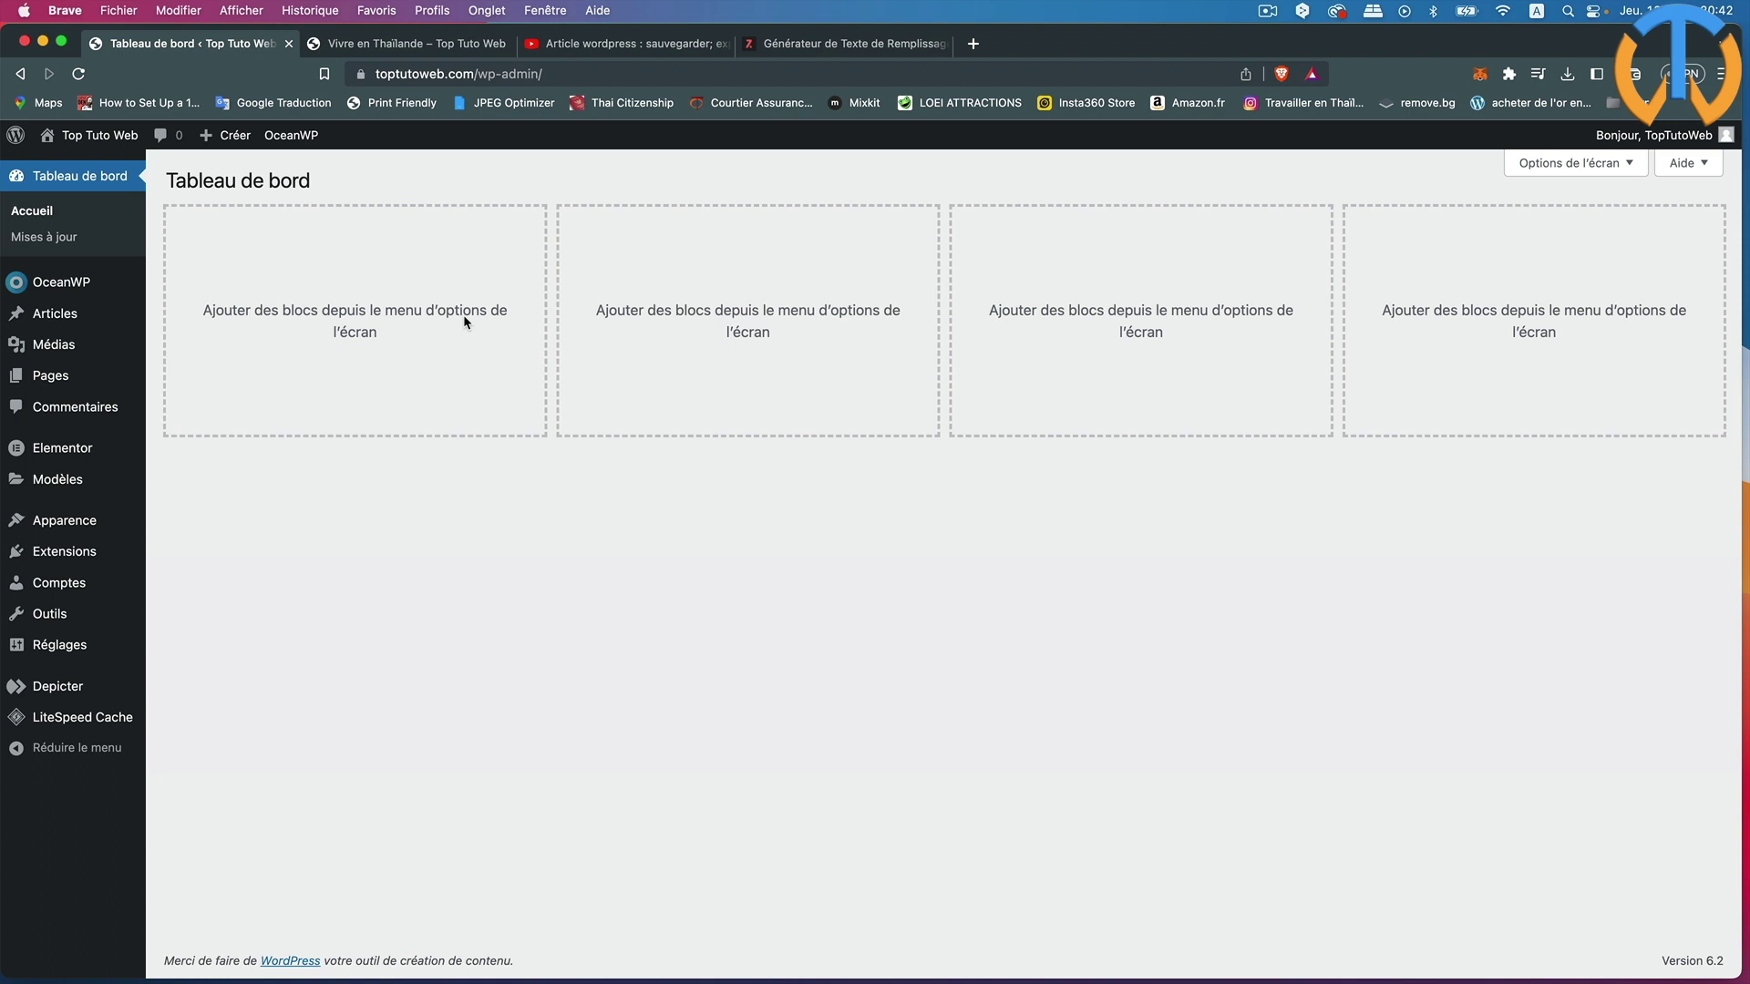
{"action": "mouse_move", "coordinate": [69, 521]}
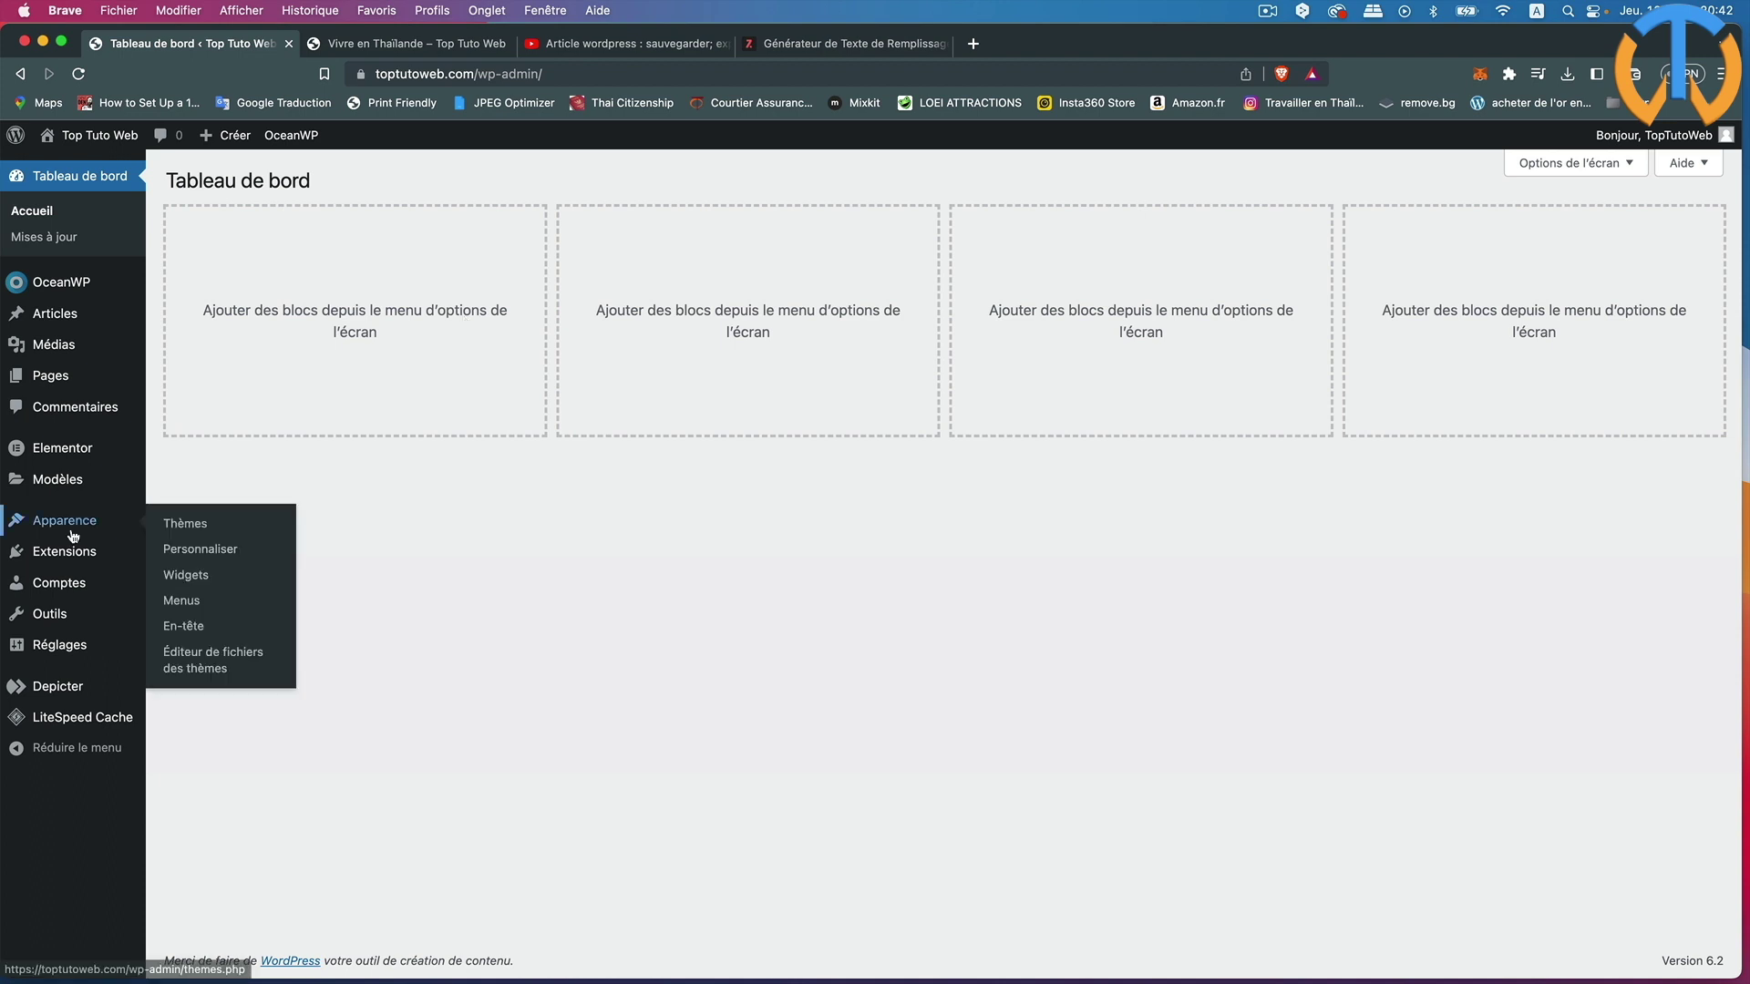
{"action": "left_click", "coordinate": [196, 608]}
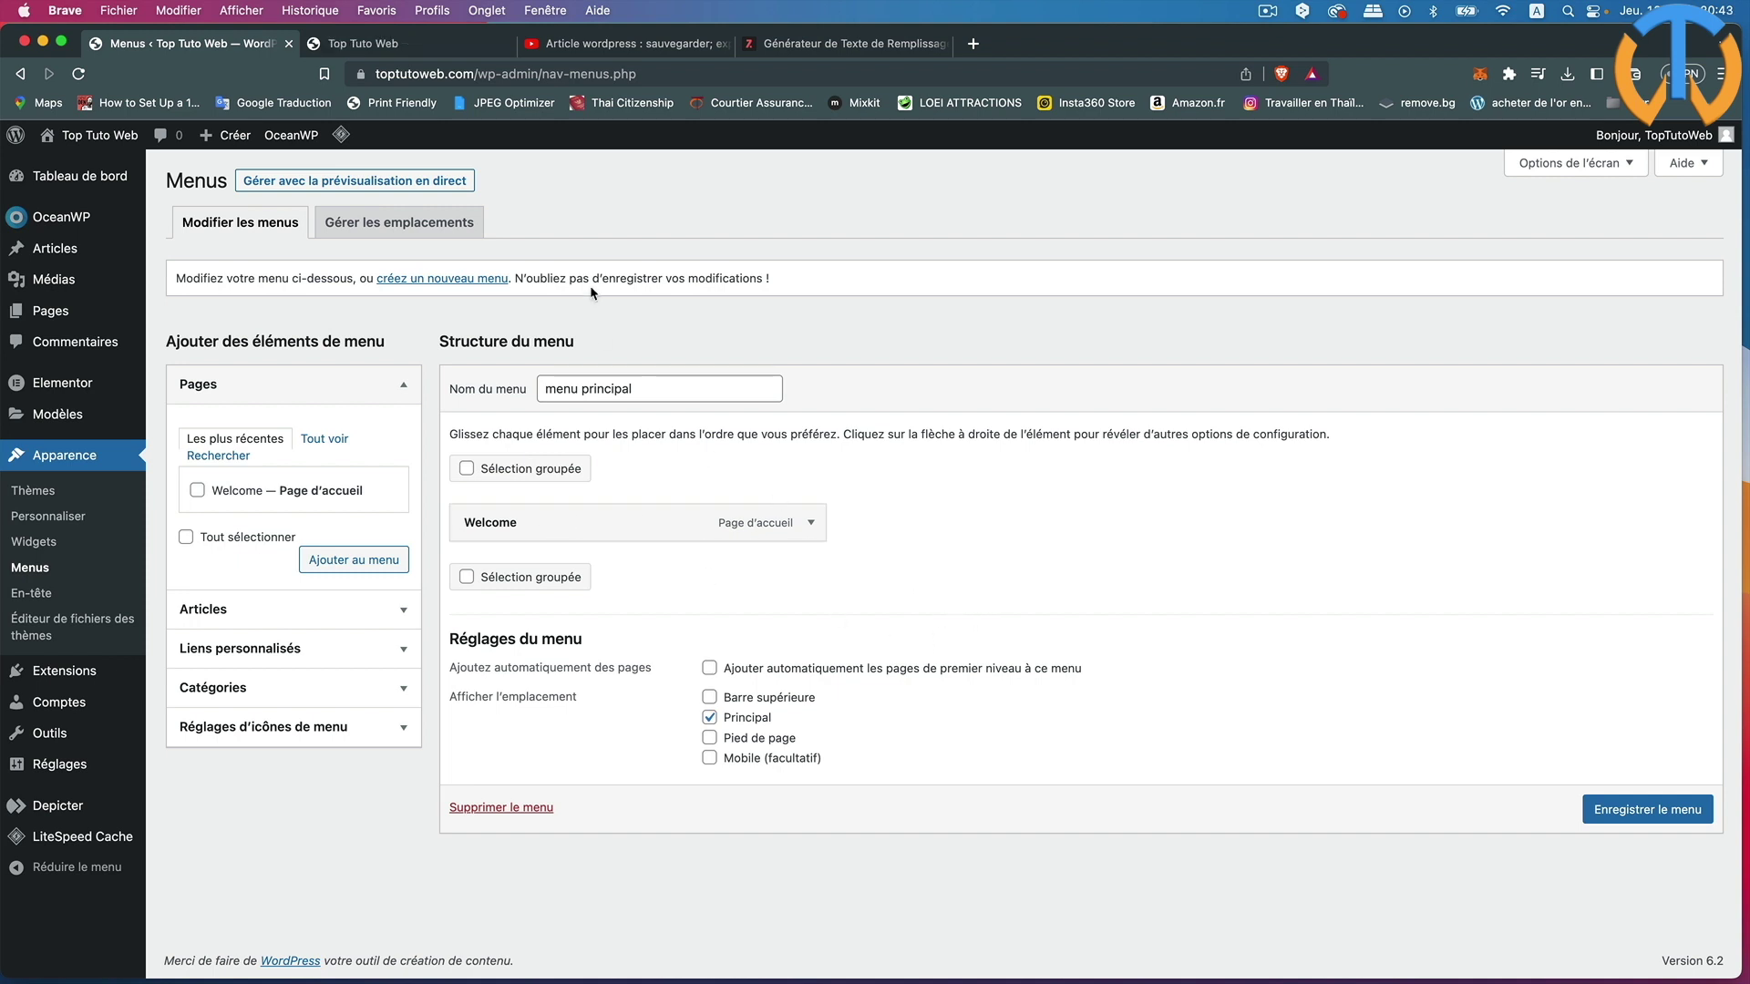
- Check the site's home page, read through the recent article Tutoriel sur les catégories wordpress, and return to the Welcome page
{"action": "left_click", "coordinate": [427, 44]}
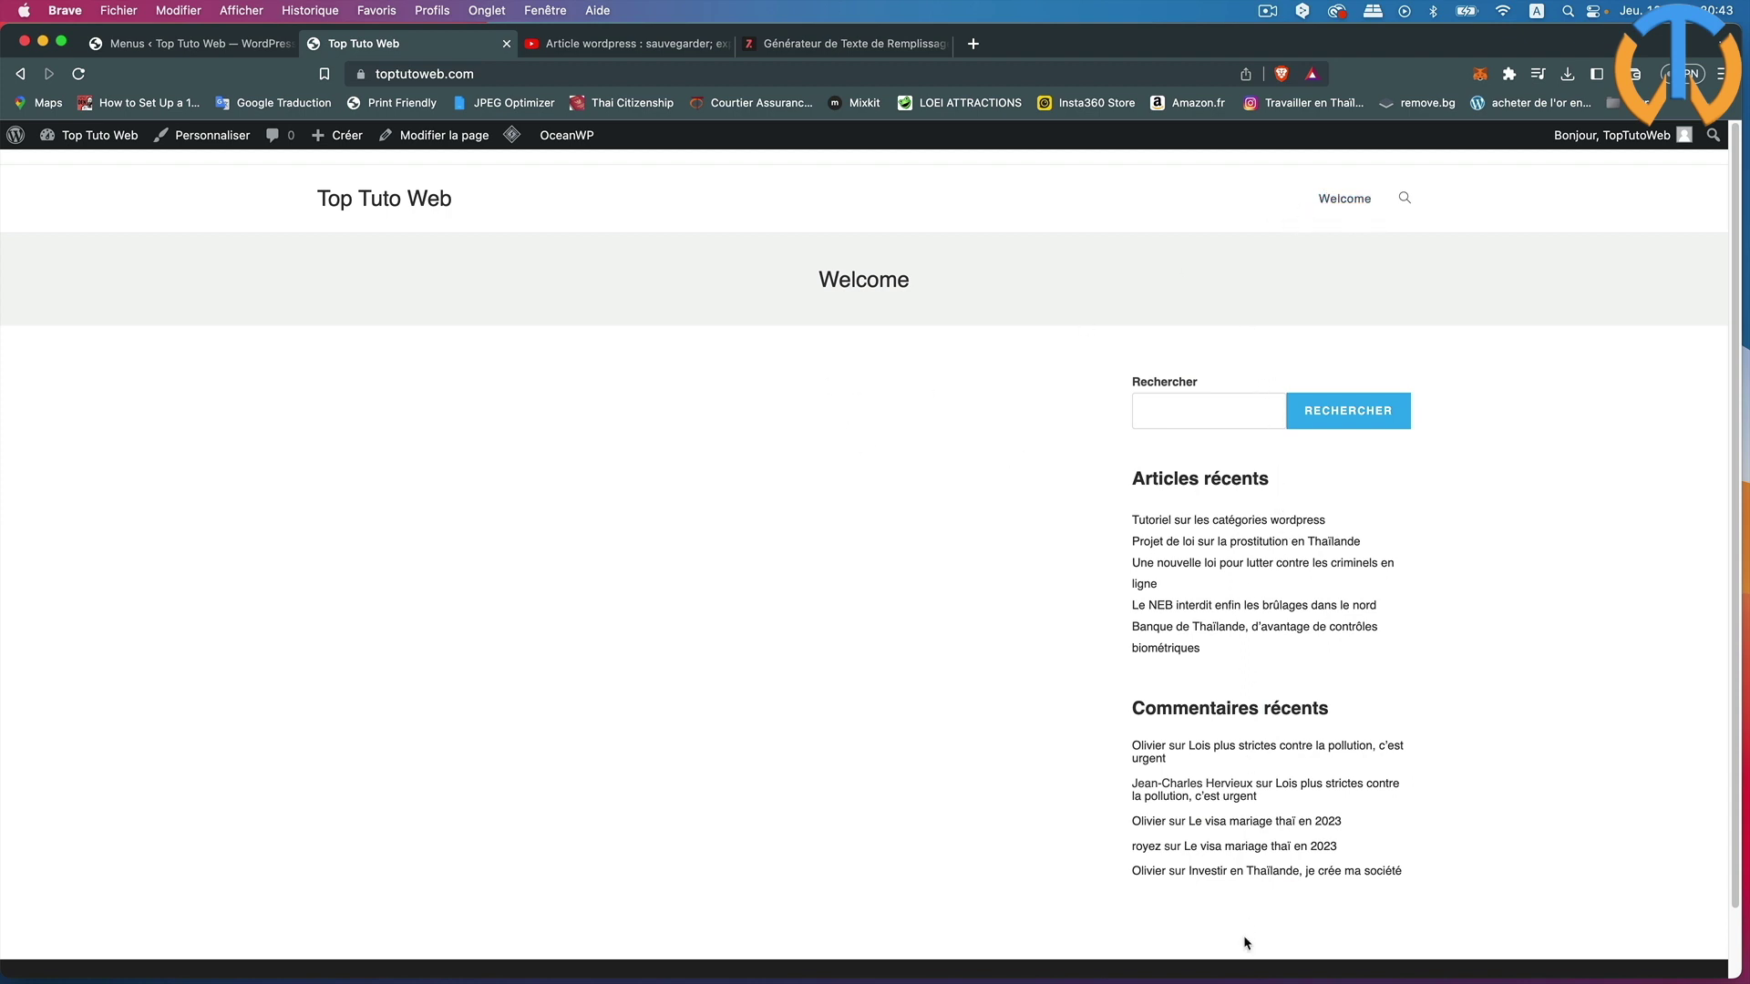
{"action": "left_click", "coordinate": [1193, 523]}
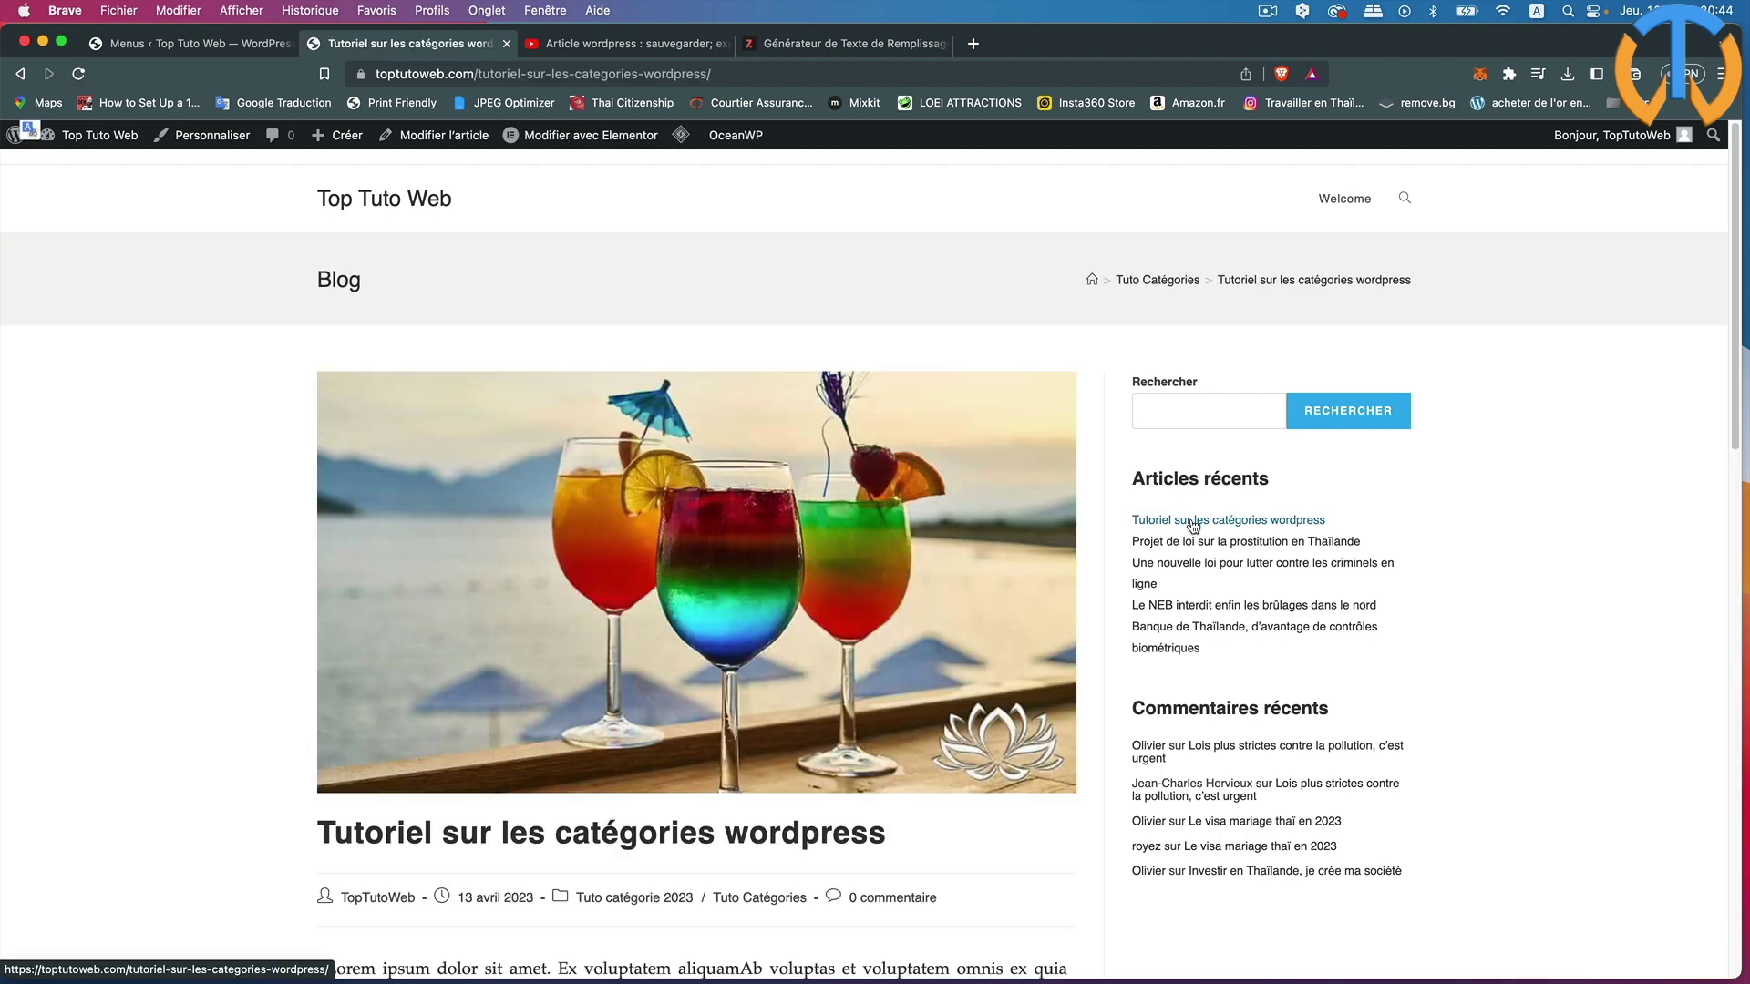
{"action": "scroll", "coordinate": [820, 592], "scroll_direction": "down", "scroll_amount": 1}
{"action": "scroll", "coordinate": [764, 618], "scroll_direction": "down", "scroll_amount": 10}
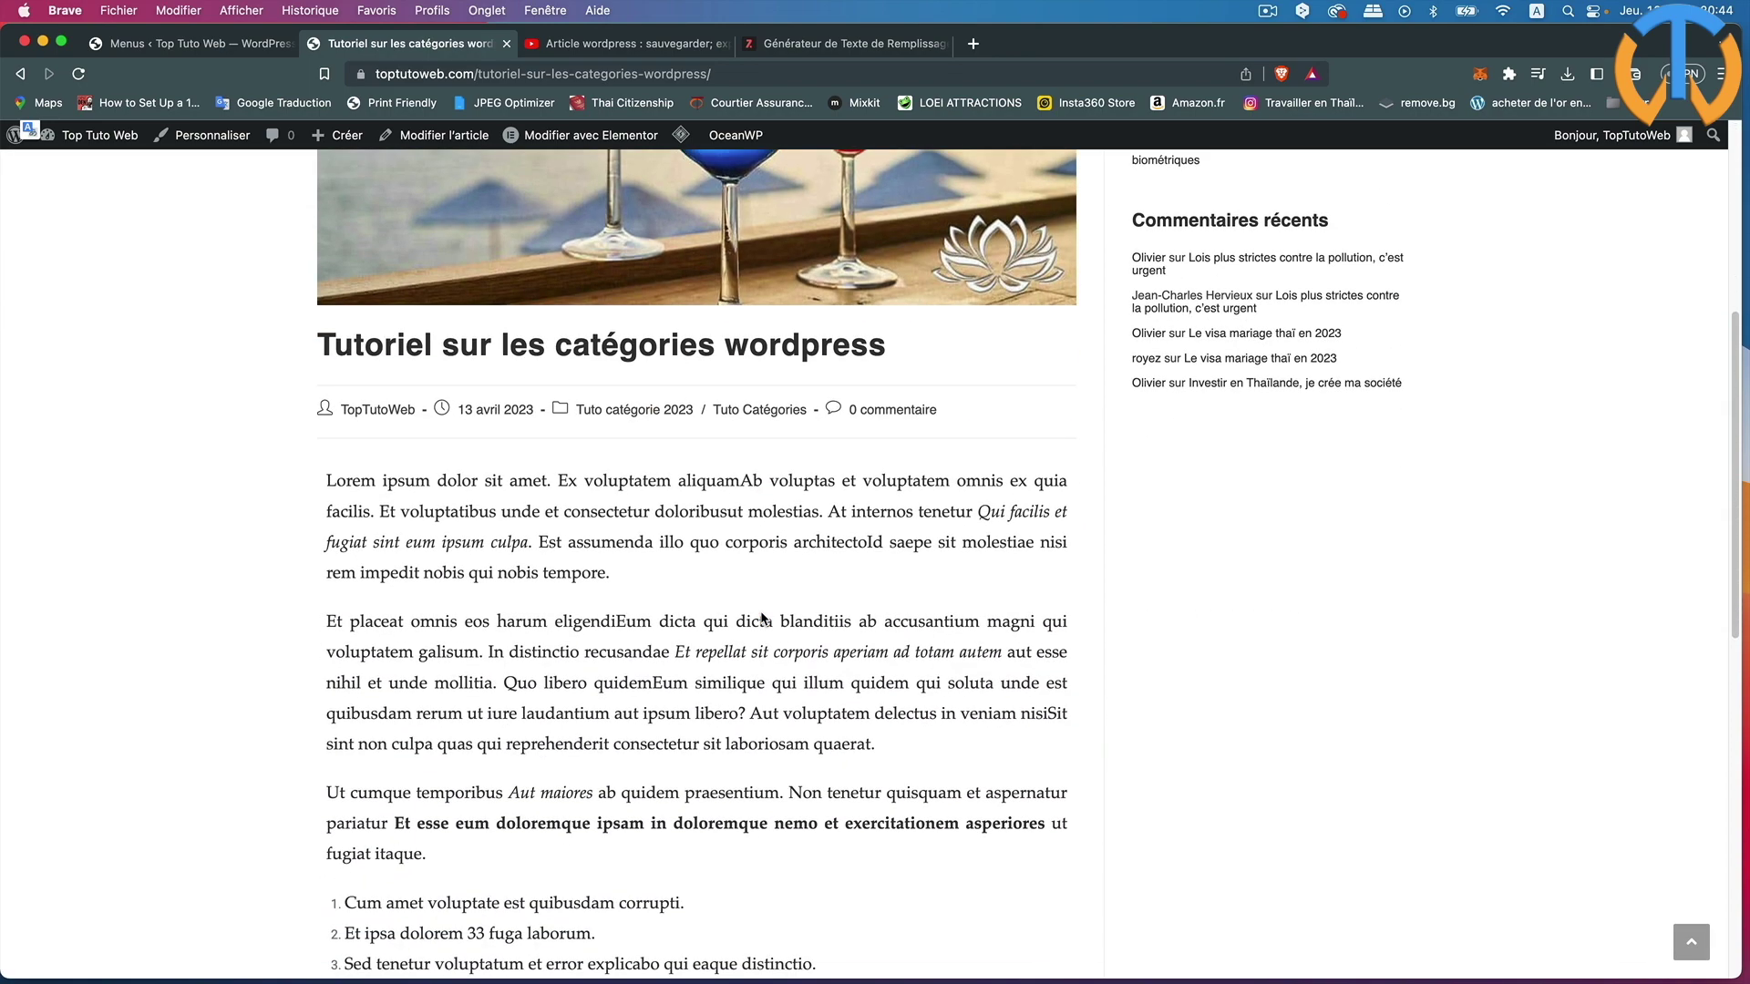
{"action": "scroll", "coordinate": [764, 618], "scroll_direction": "up", "scroll_amount": 10}
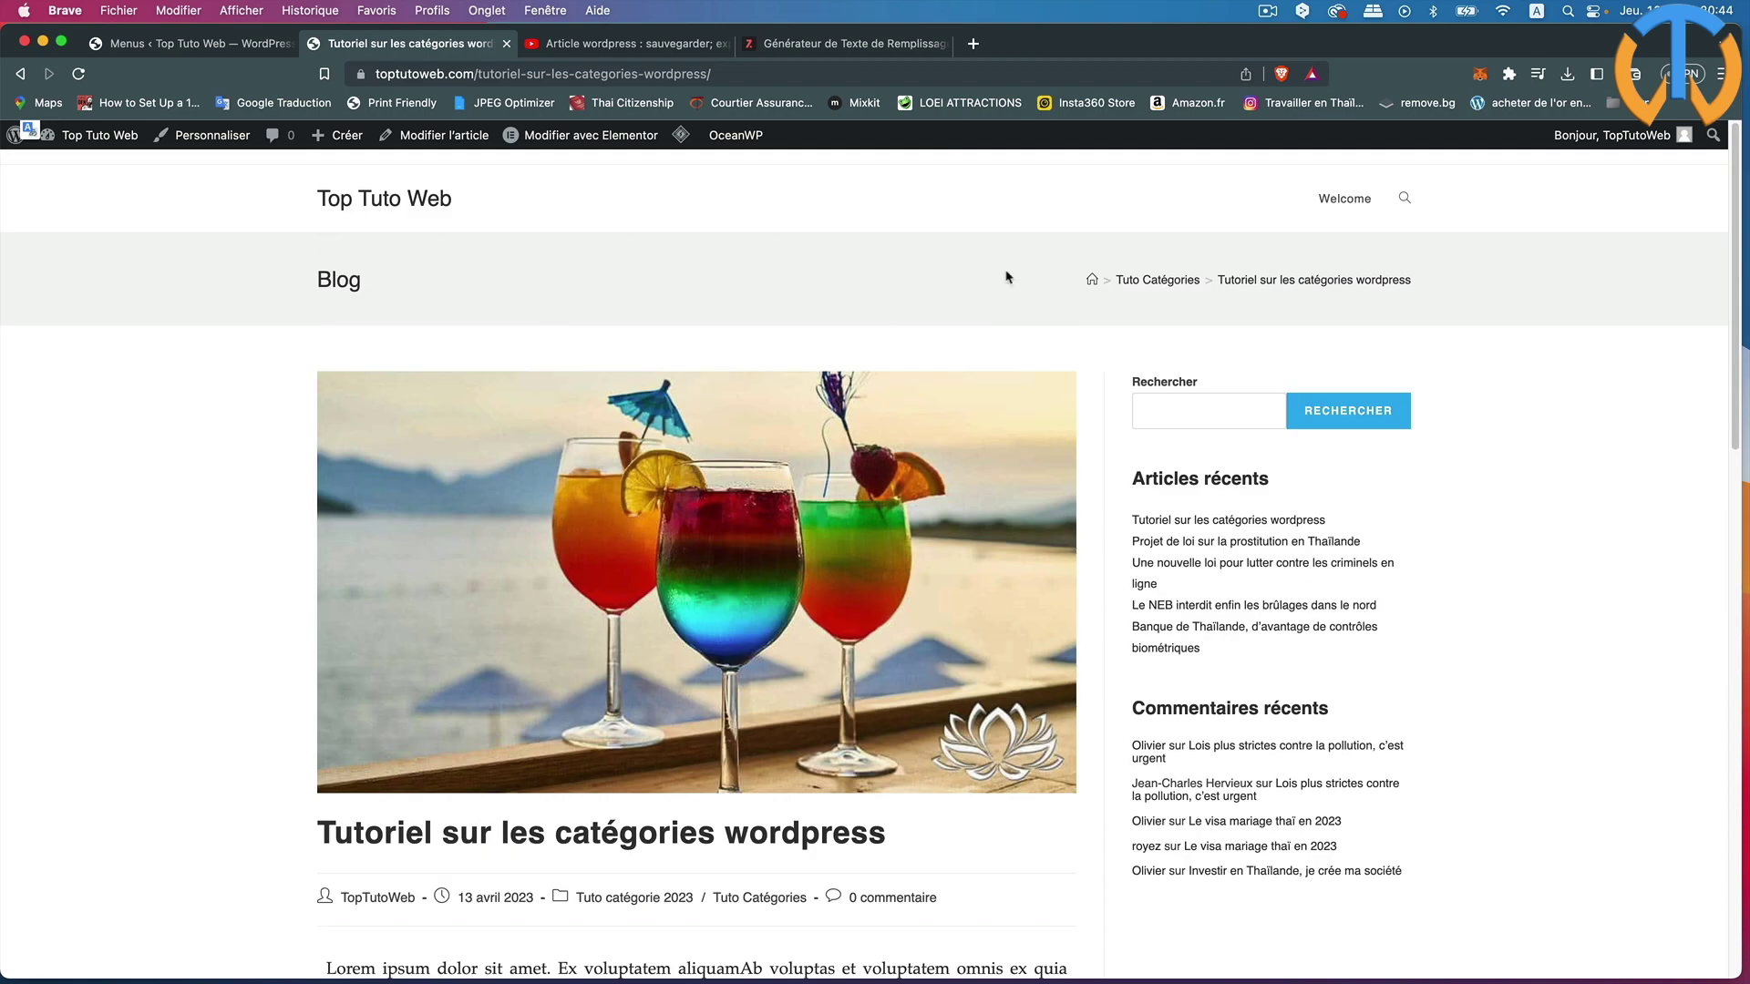
{"action": "left_click", "coordinate": [1345, 199]}
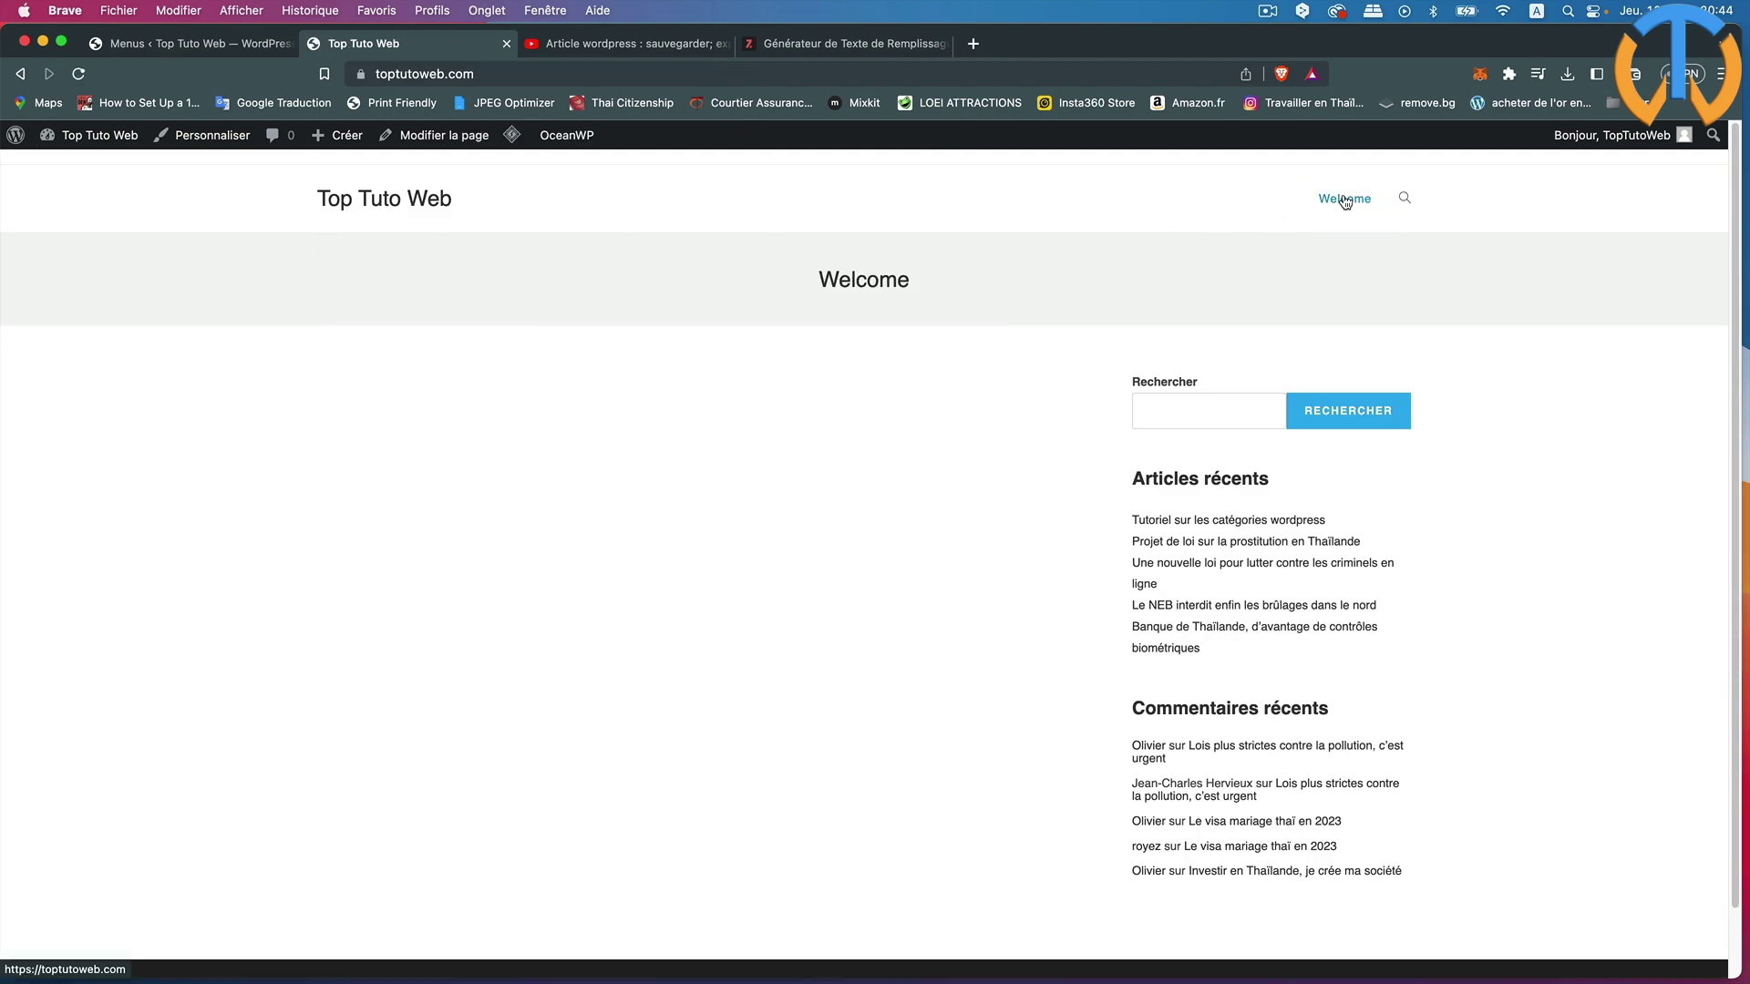
- Return to the menu editor and browse the recent articles that can be used as menu items
{"action": "left_click", "coordinate": [194, 52]}
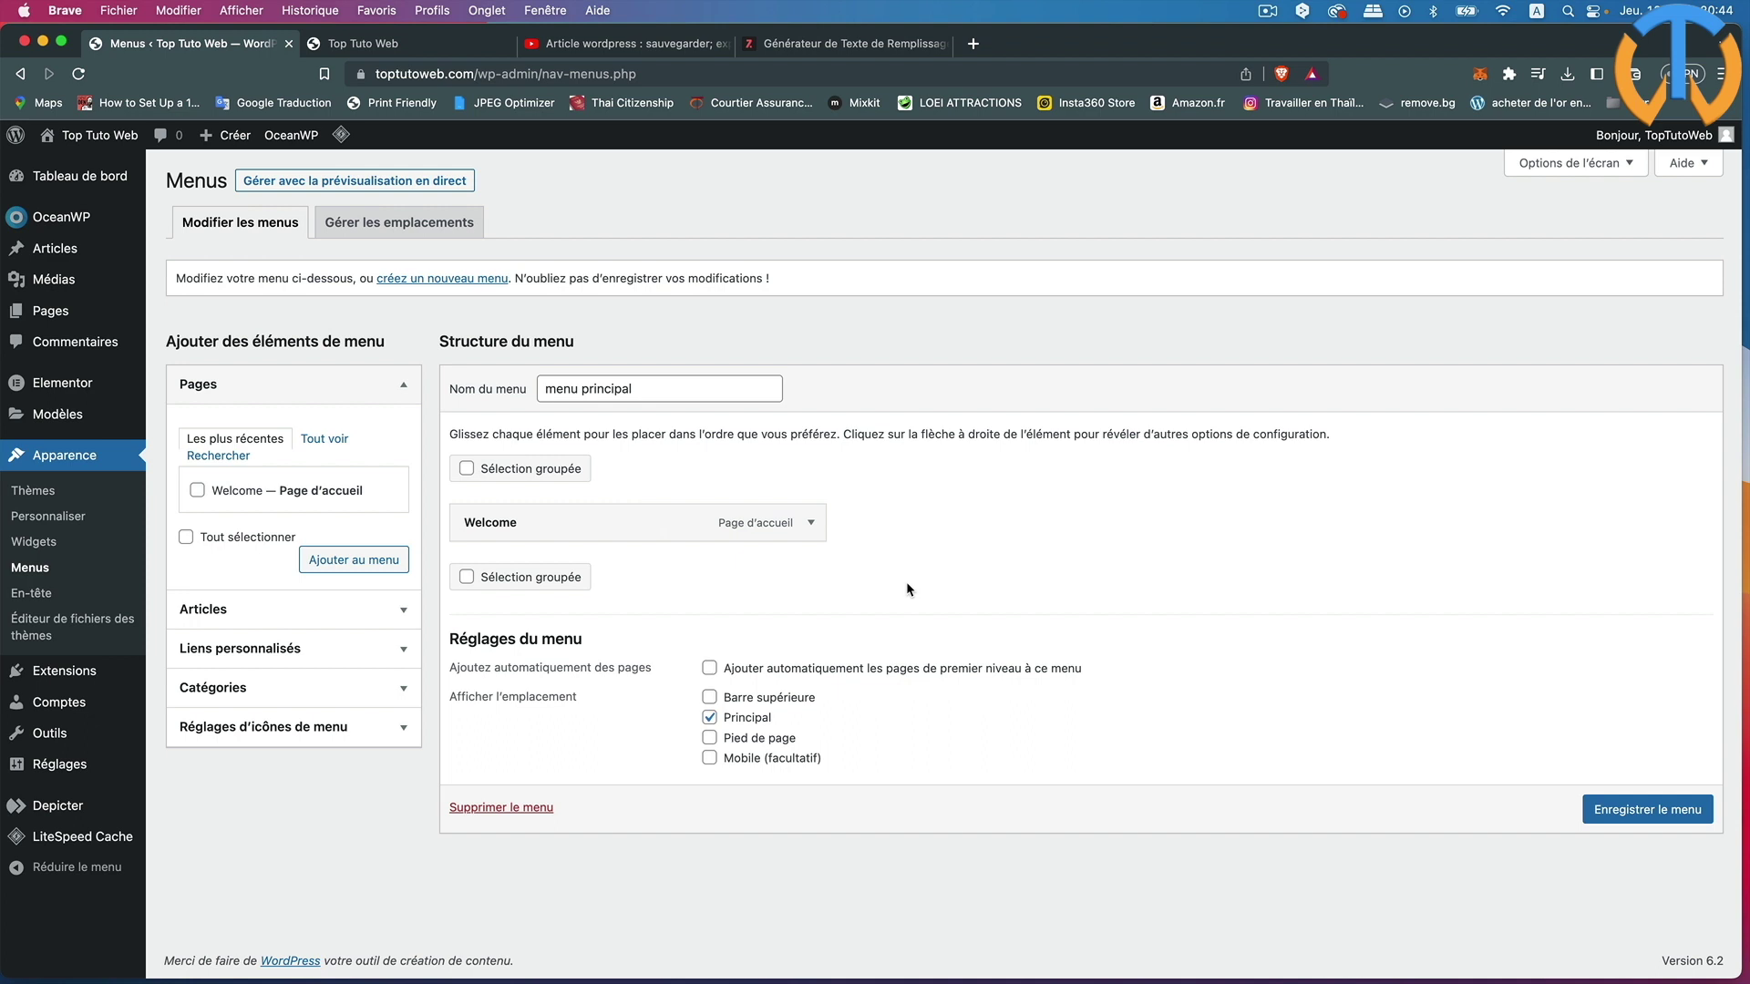
{"action": "left_click", "coordinate": [406, 387]}
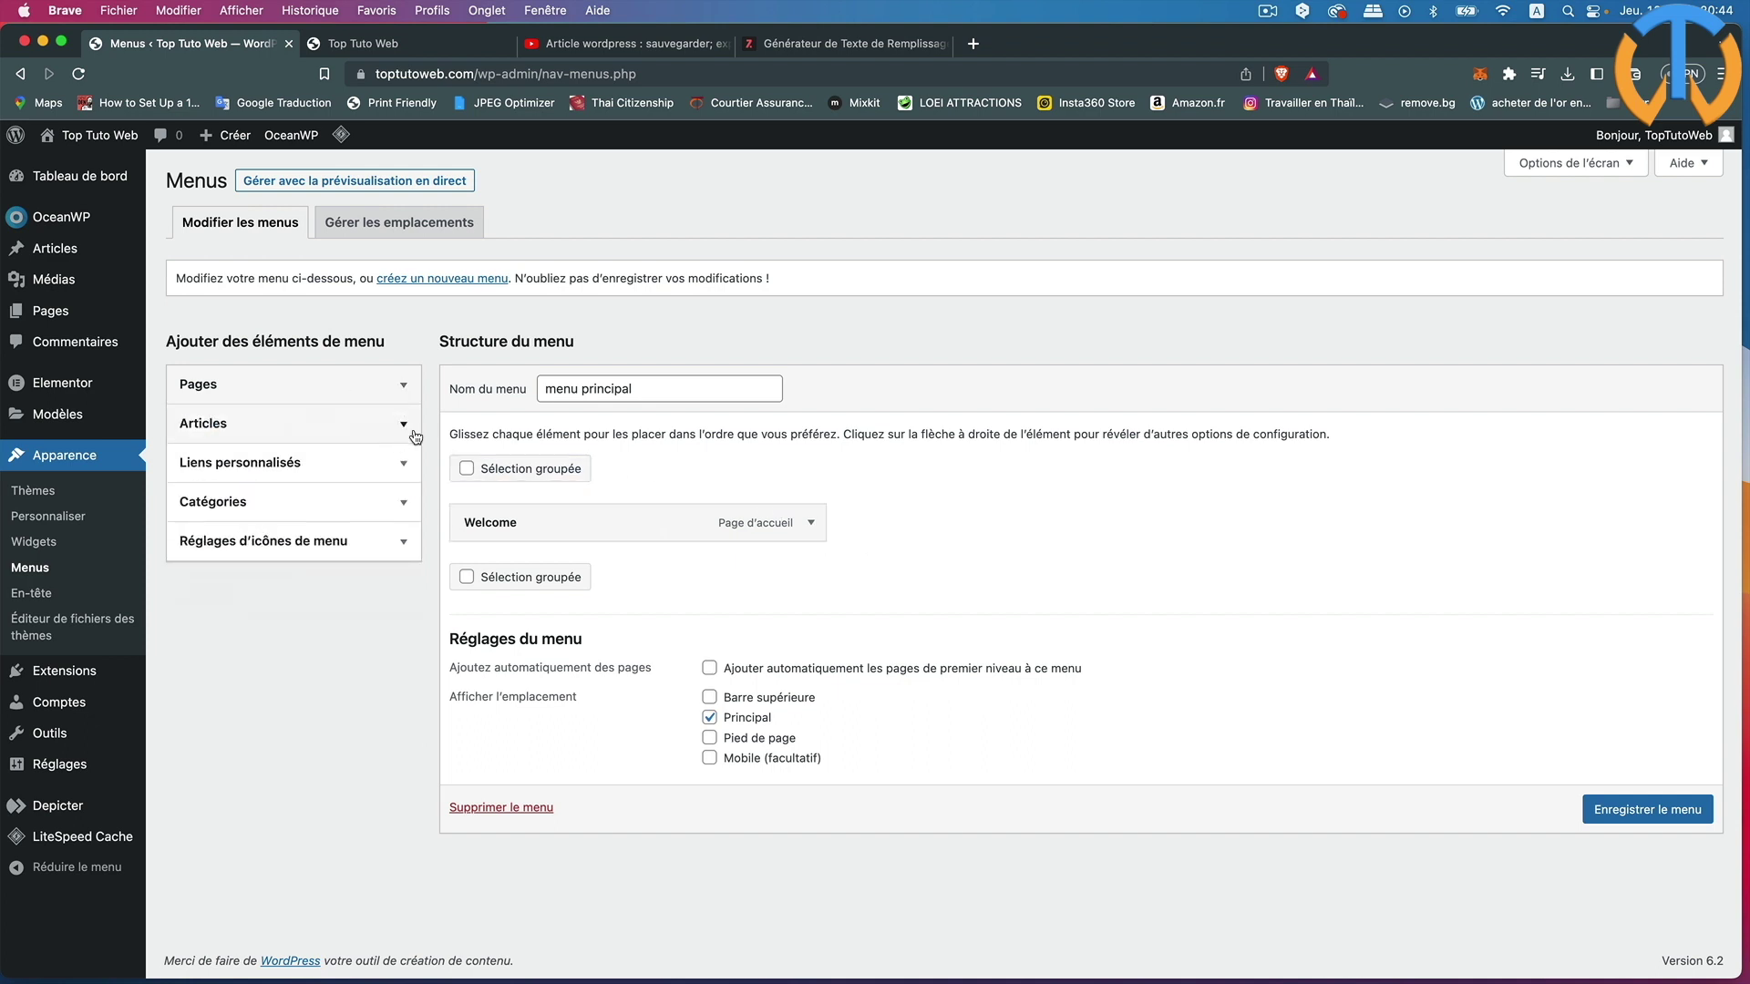
{"action": "left_click", "coordinate": [406, 428]}
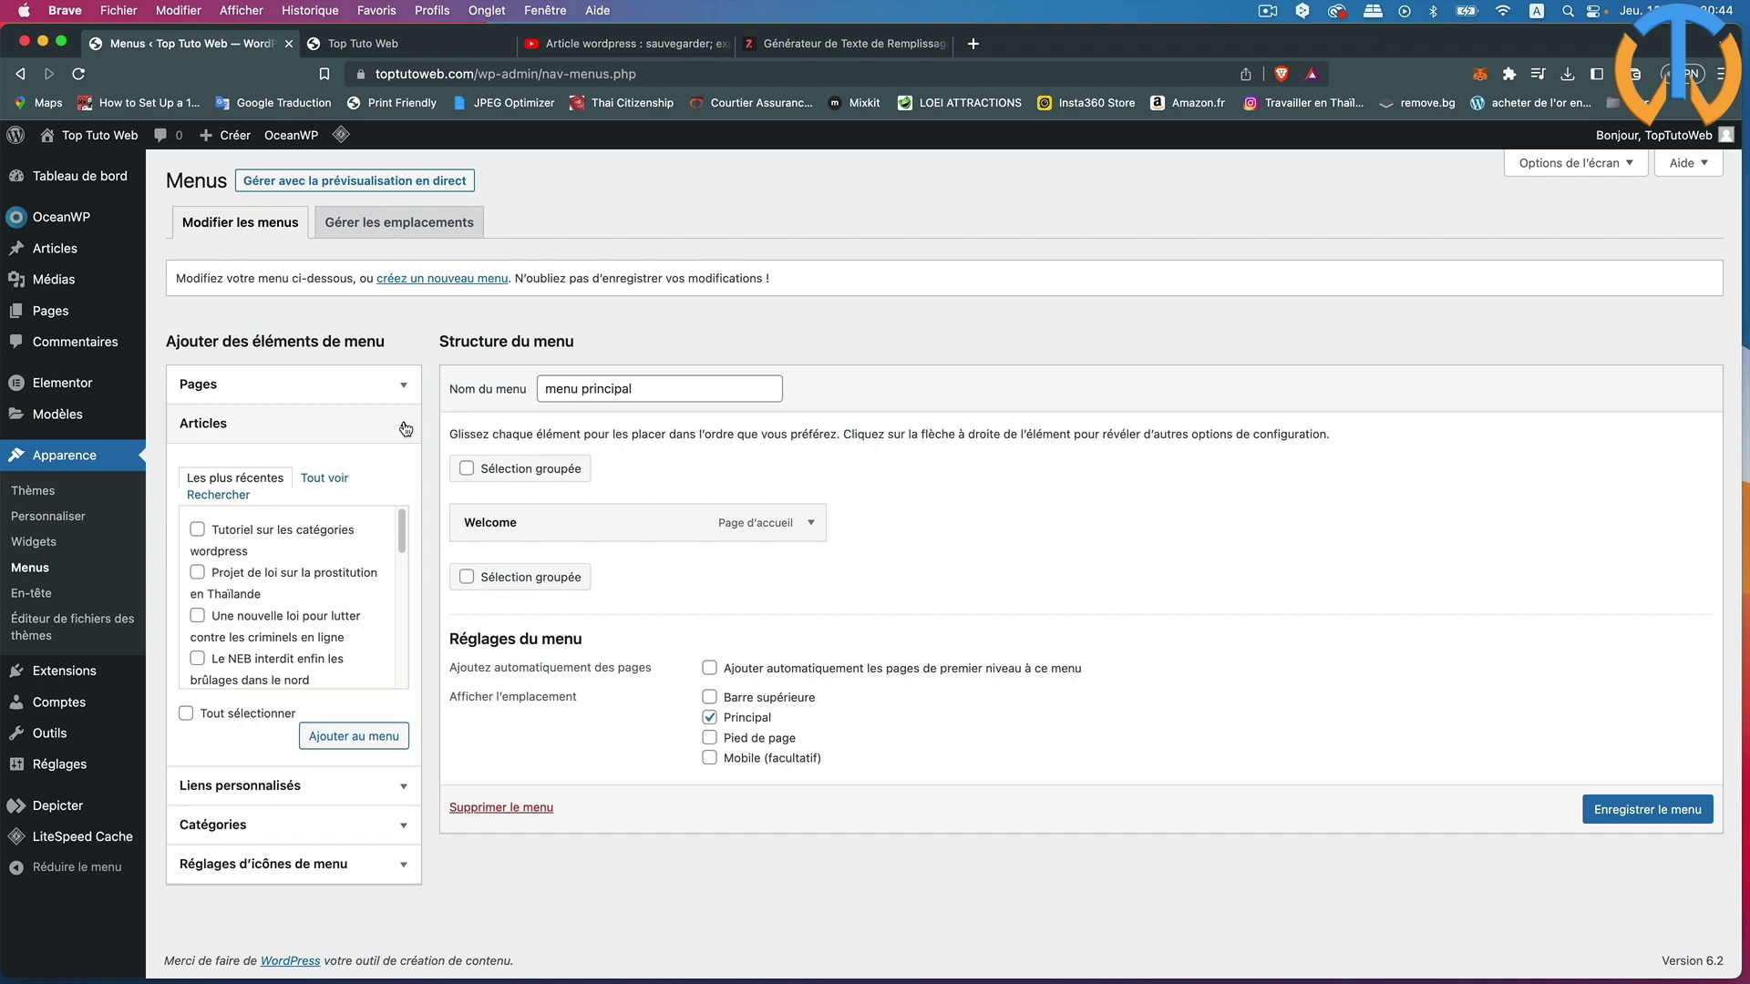
{"action": "scroll", "coordinate": [303, 571], "scroll_direction": "down", "scroll_amount": 2}
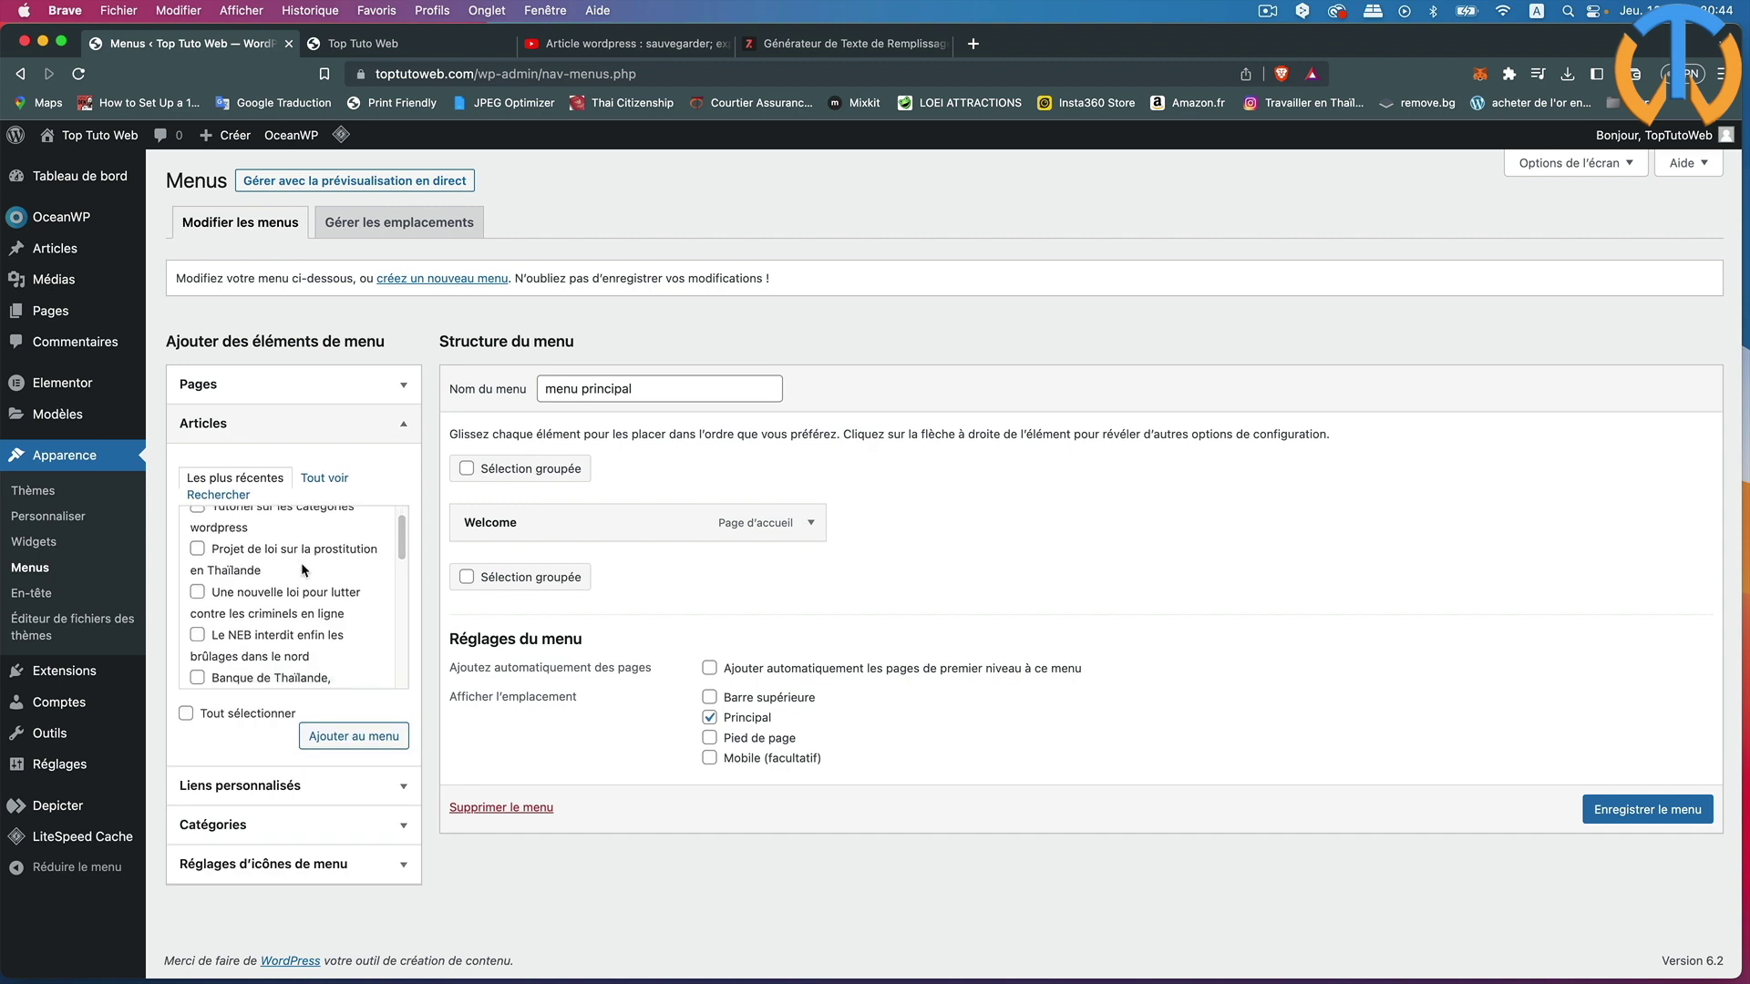
{"action": "scroll", "coordinate": [304, 571], "scroll_direction": "up", "scroll_amount": 1}
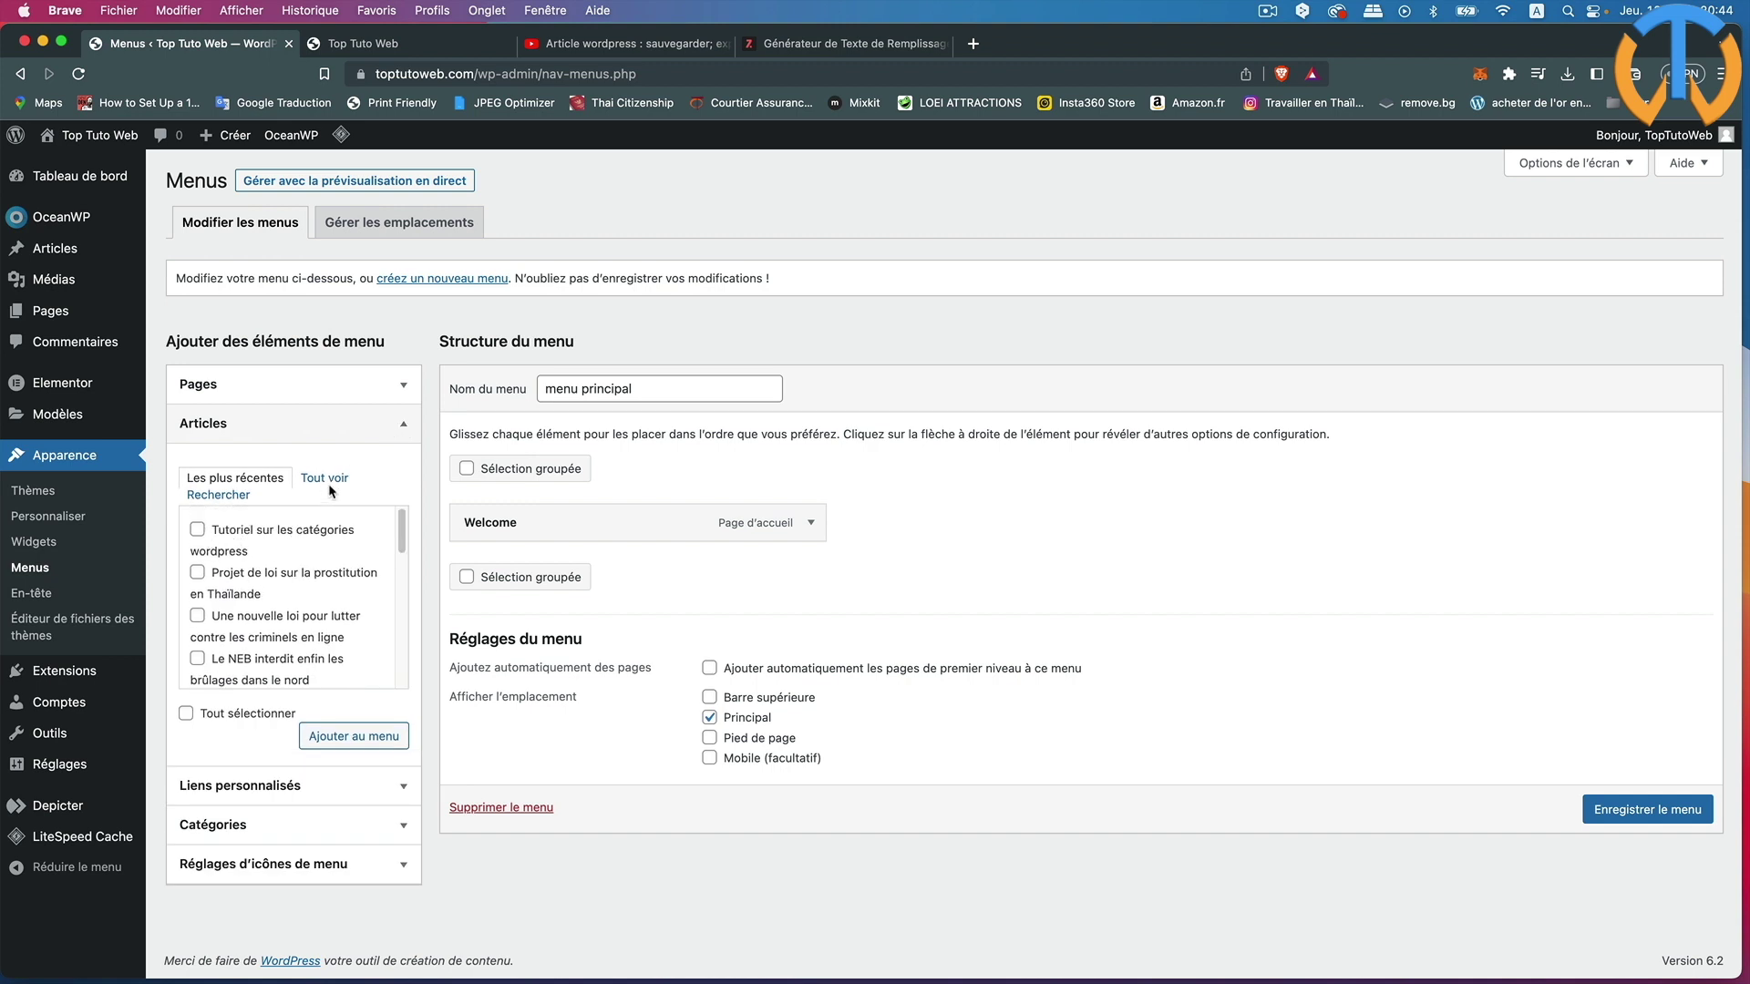
{"action": "left_click", "coordinate": [404, 426]}
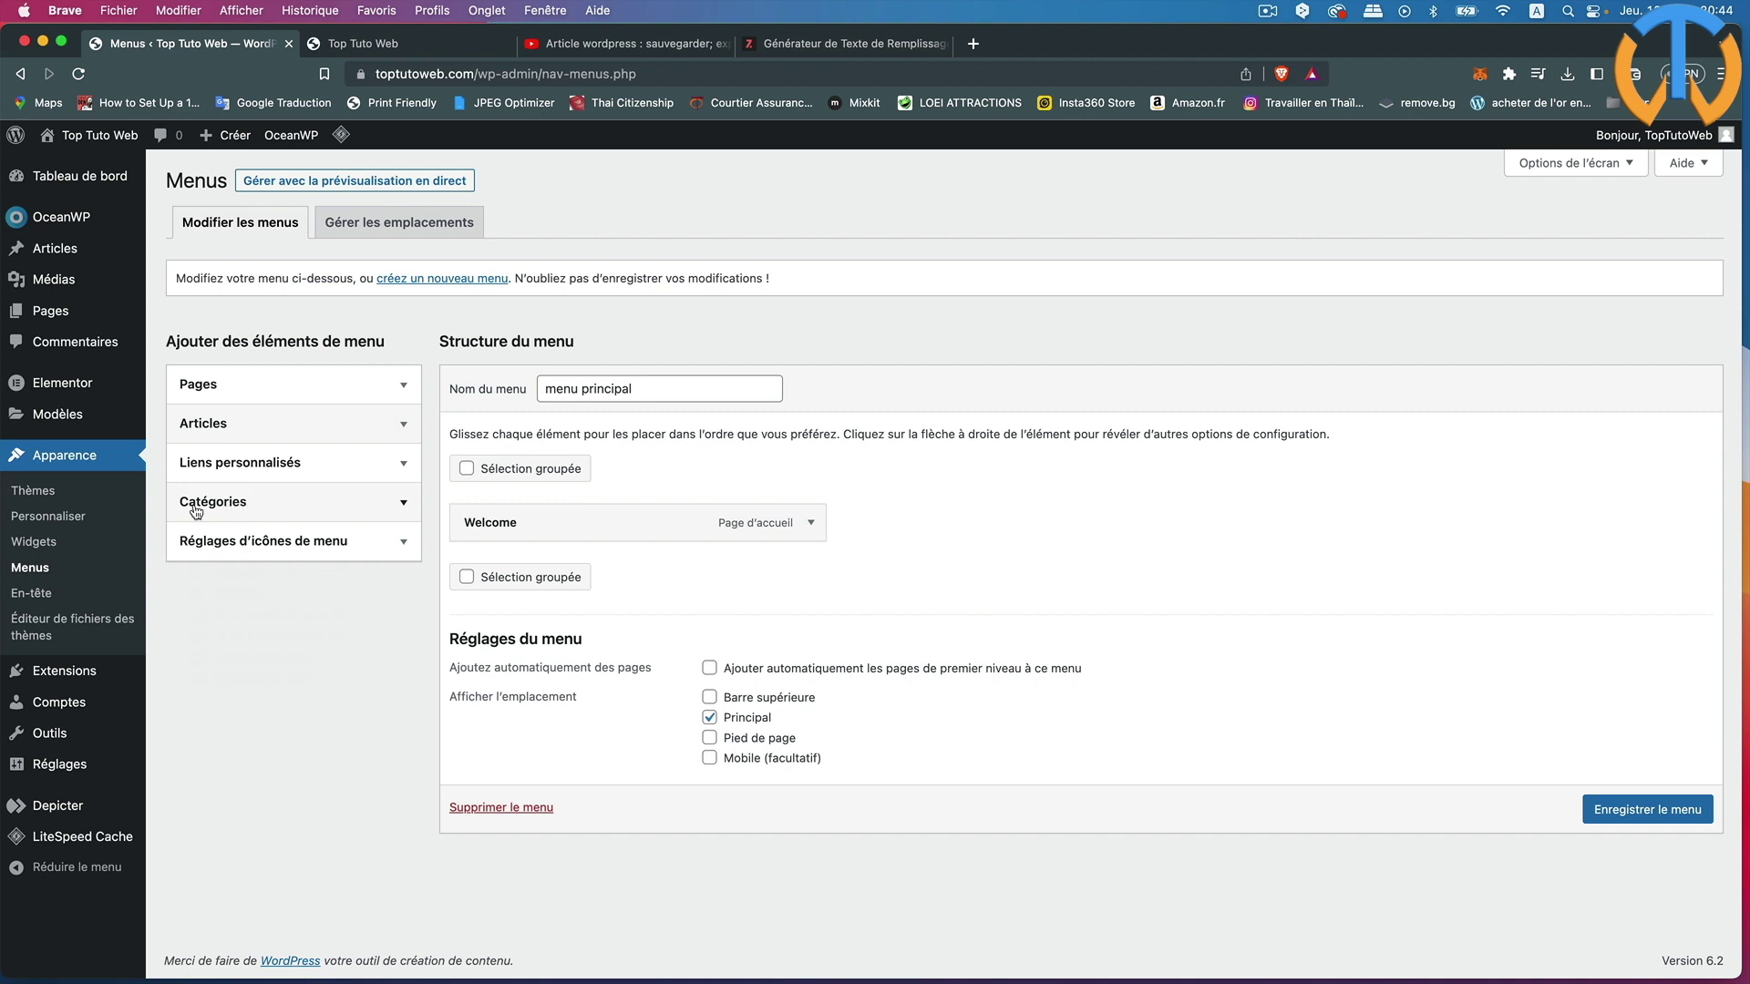
- Add the categories Vivre en Thaïlande, Travailler en Thaïlande, Visa Thaïlande, Politique en Thaïlande and Tuto catégorie 2023 to menu principal and save it
{"action": "left_click", "coordinate": [403, 504]}
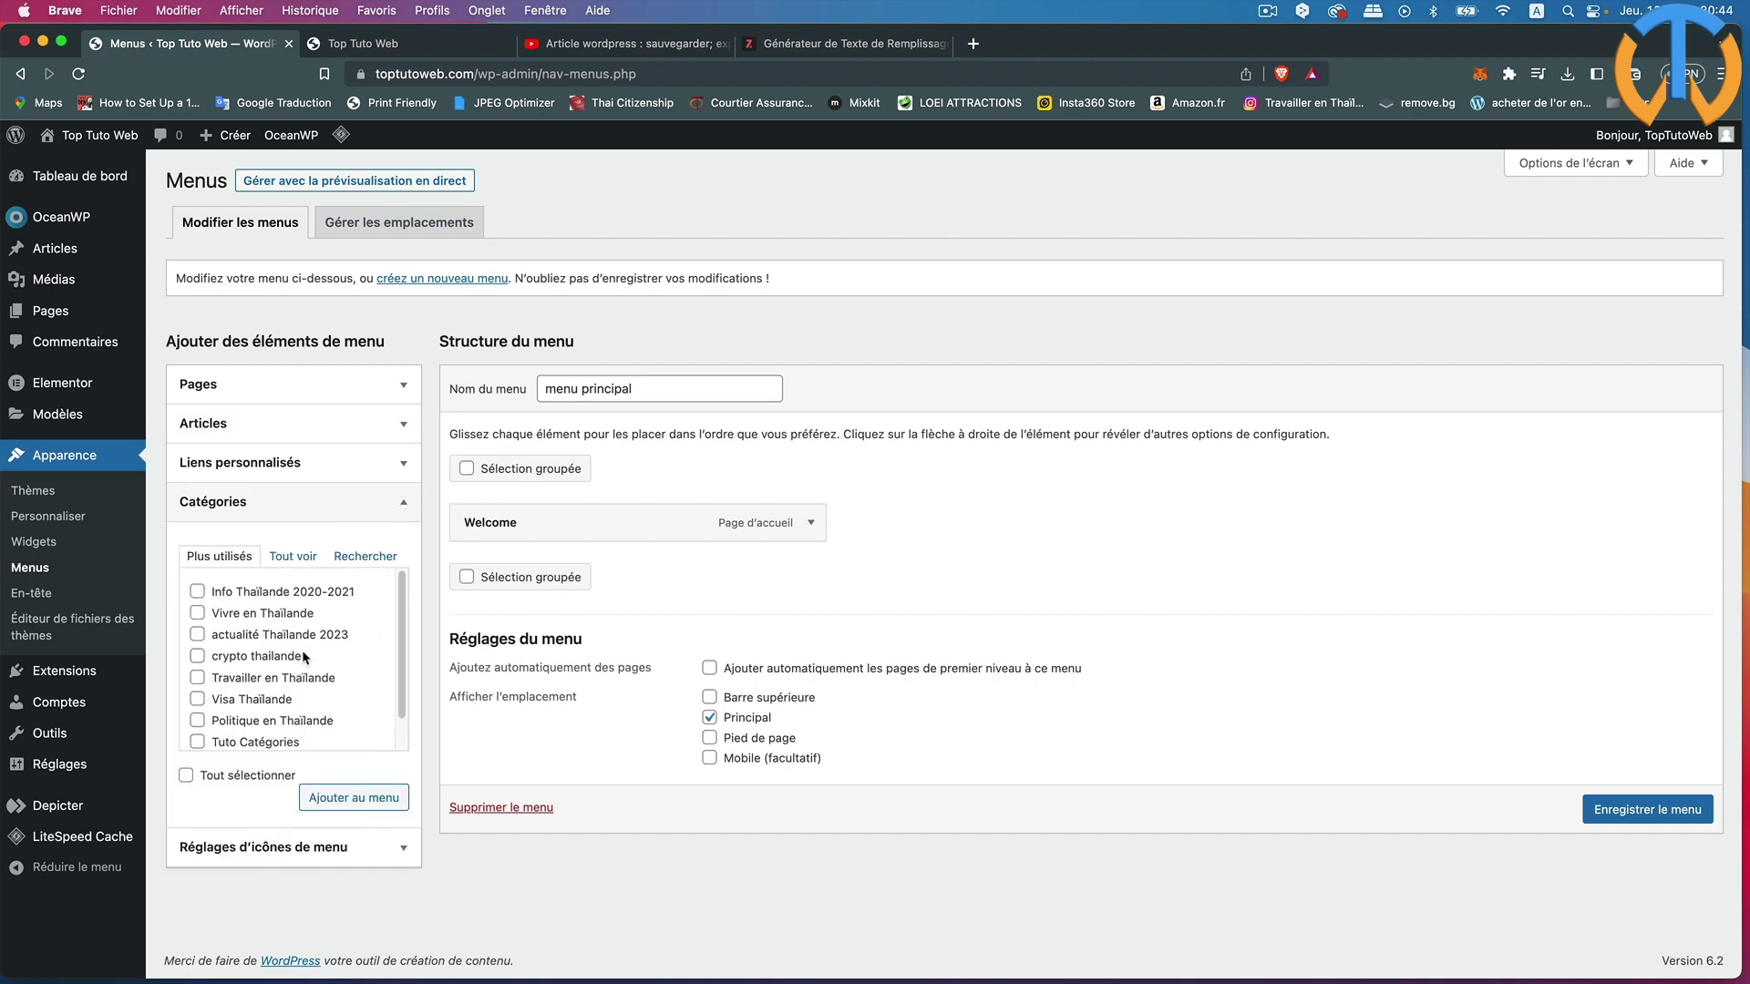
{"action": "scroll", "coordinate": [303, 648], "scroll_direction": "down", "scroll_amount": 2}
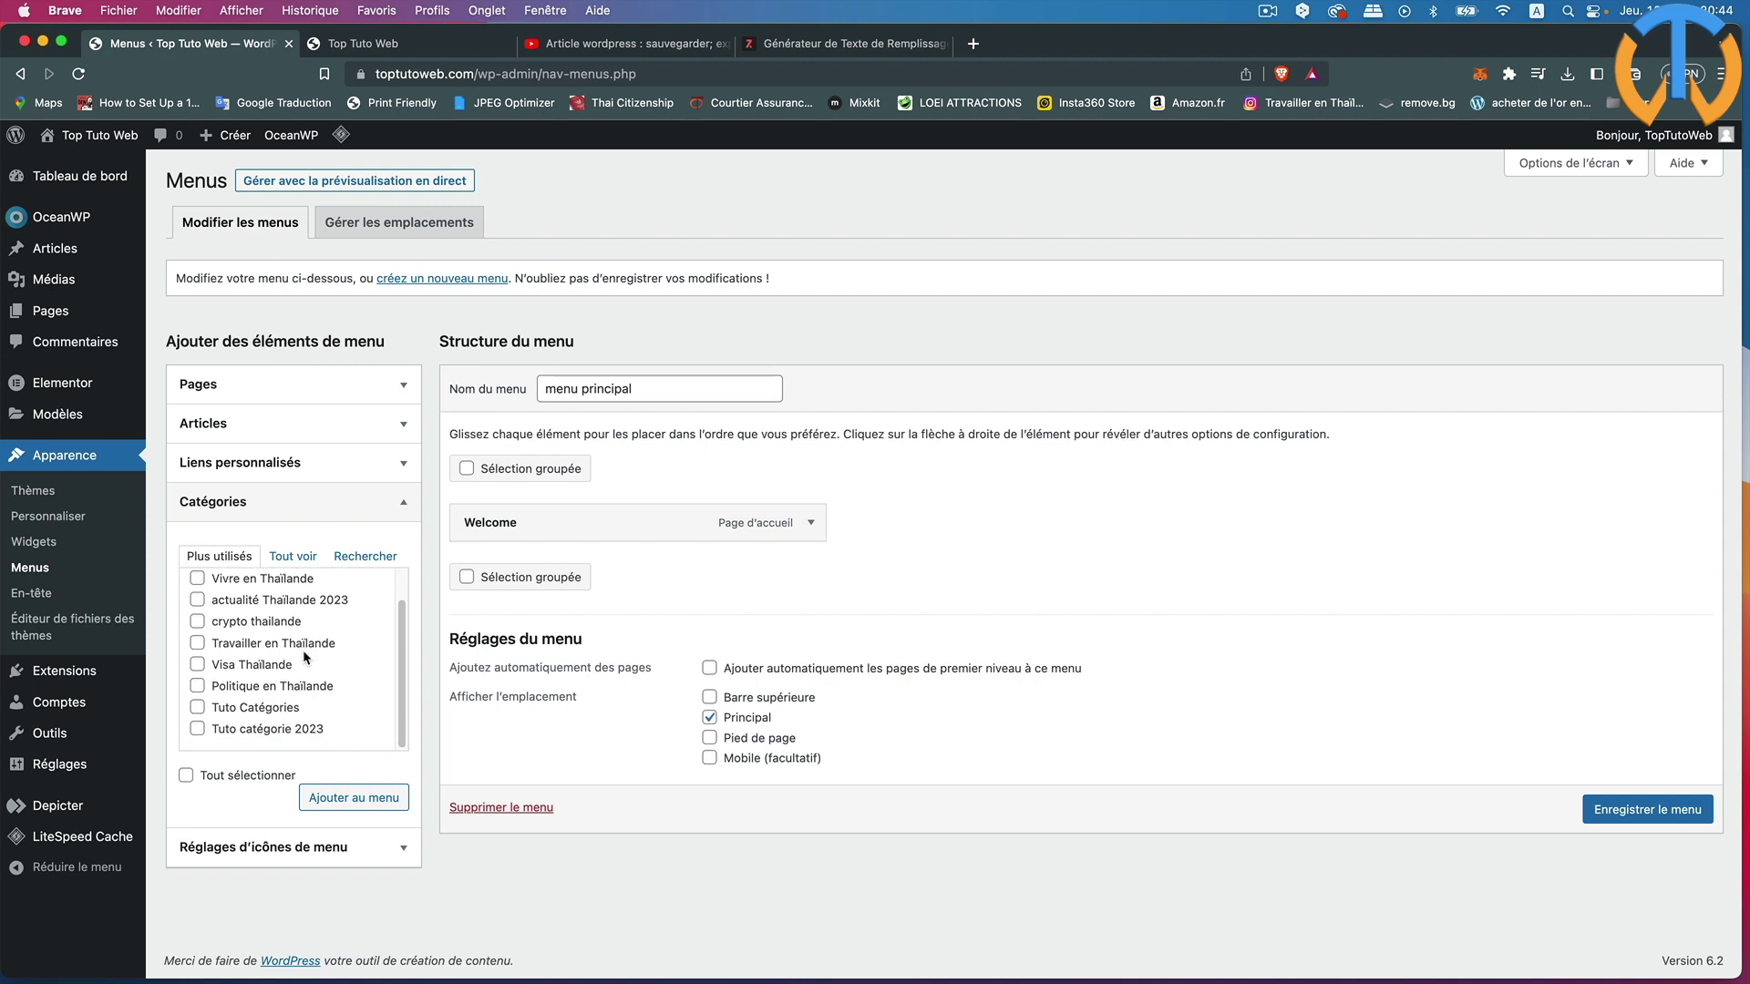
{"action": "scroll", "coordinate": [303, 656], "scroll_direction": "up", "scroll_amount": 2}
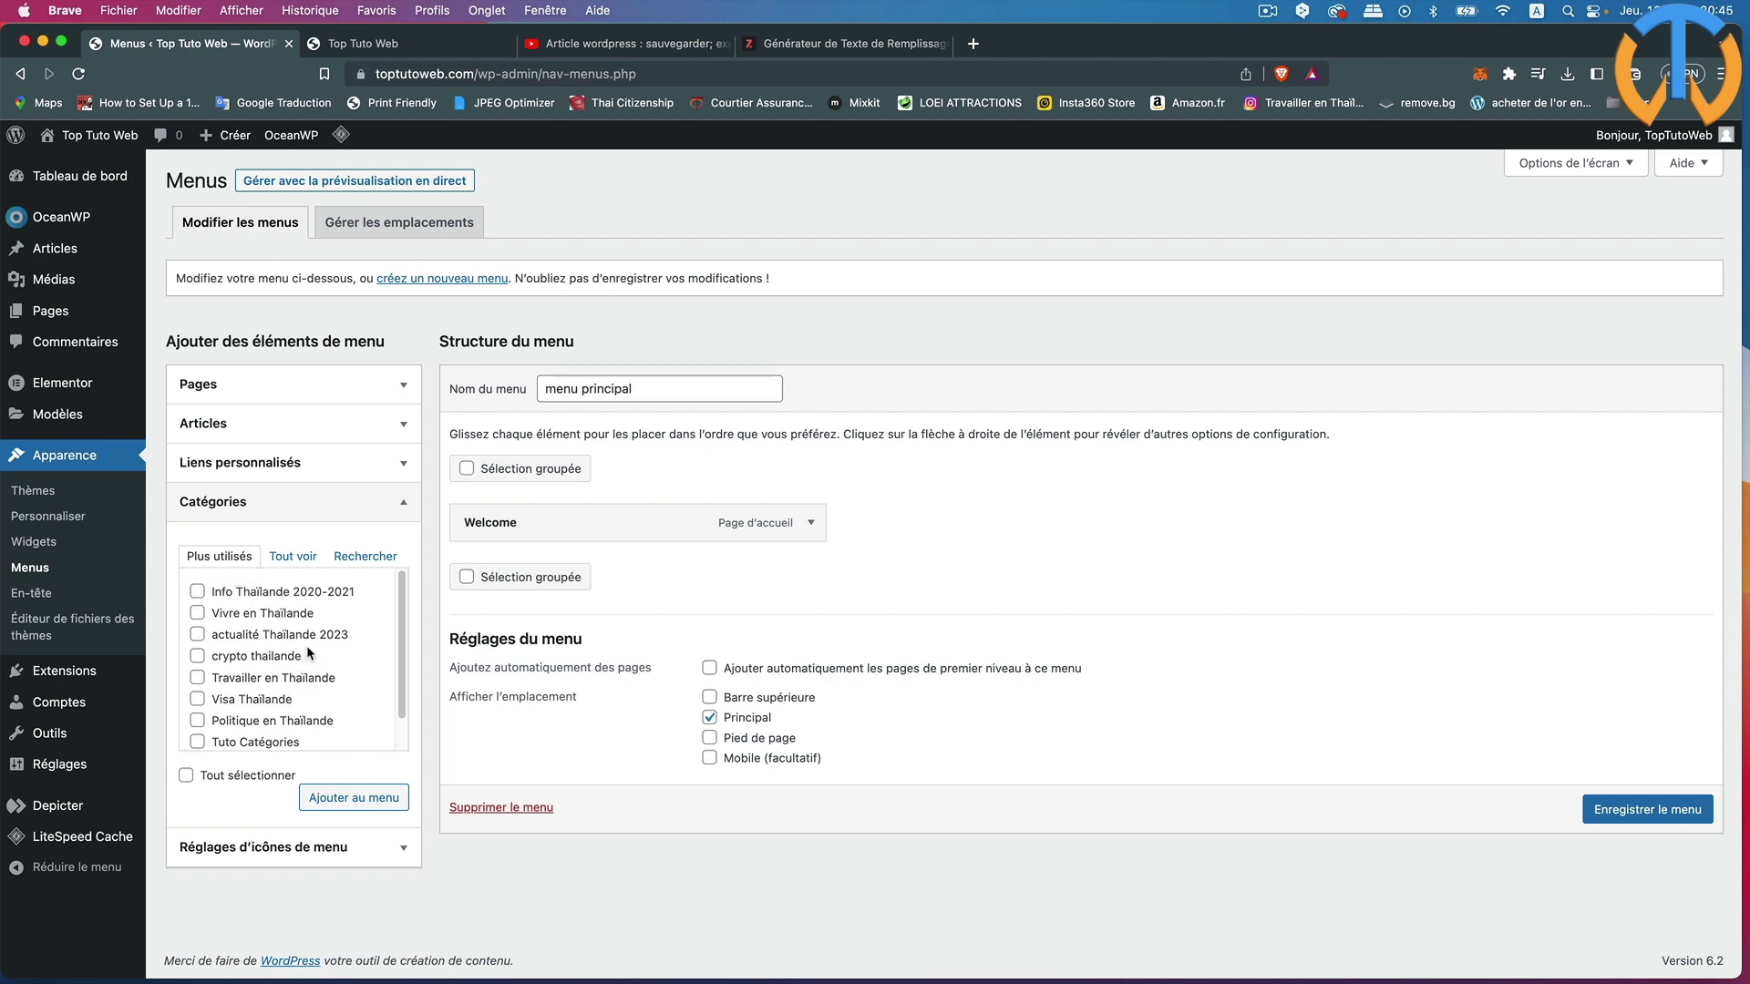
{"action": "scroll", "coordinate": [319, 662], "scroll_direction": "down", "scroll_amount": 1}
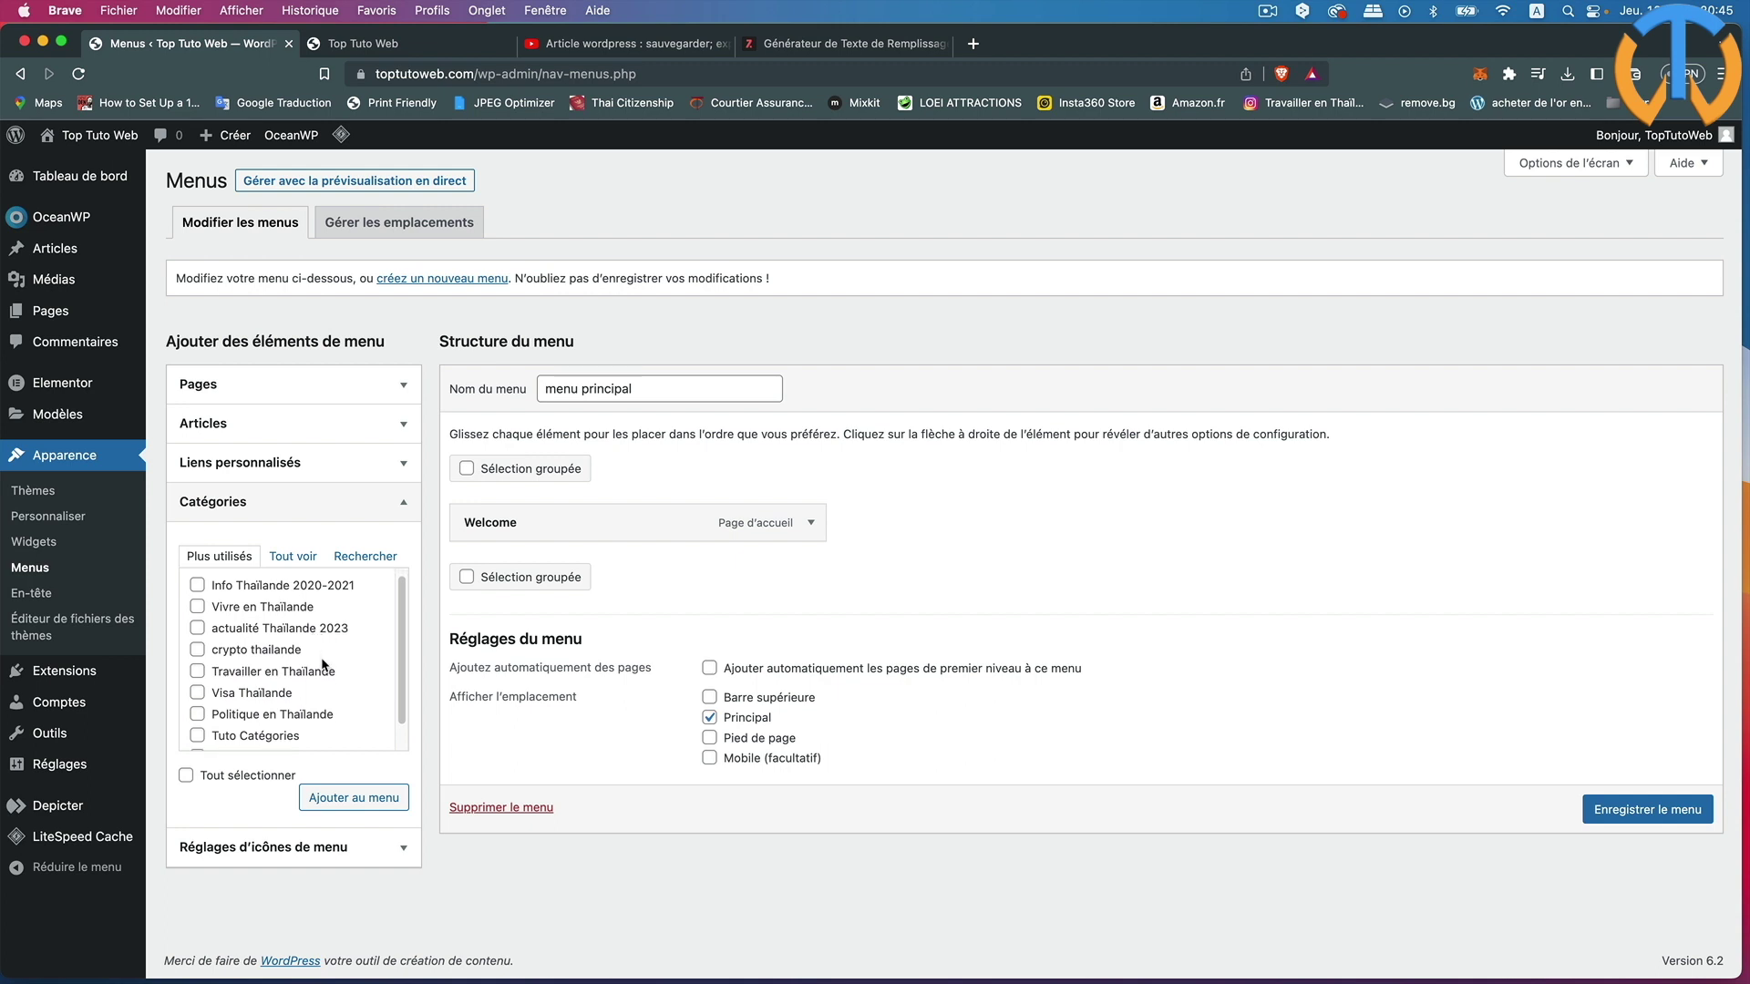
{"action": "scroll", "coordinate": [320, 659], "scroll_direction": "down", "scroll_amount": 2}
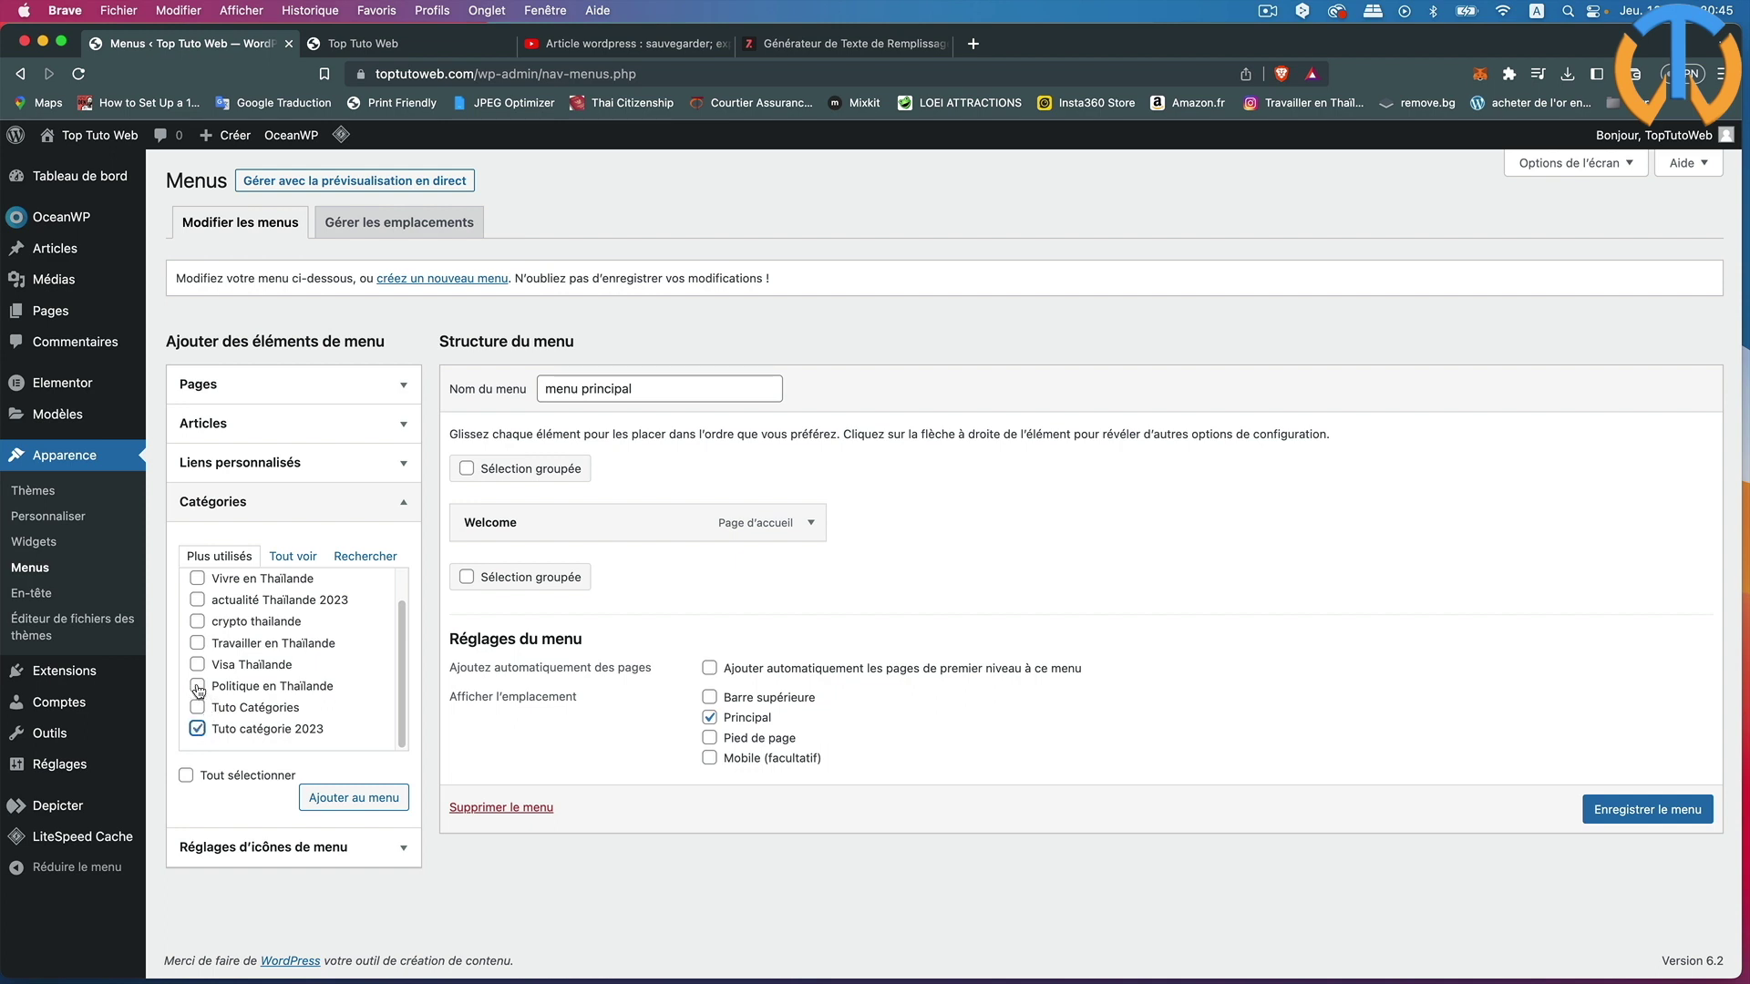
{"action": "left_click", "coordinate": [198, 687]}
{"action": "left_click", "coordinate": [196, 665]}
{"action": "left_click", "coordinate": [199, 643]}
{"action": "scroll", "coordinate": [228, 613], "scroll_direction": "up", "scroll_amount": 1}
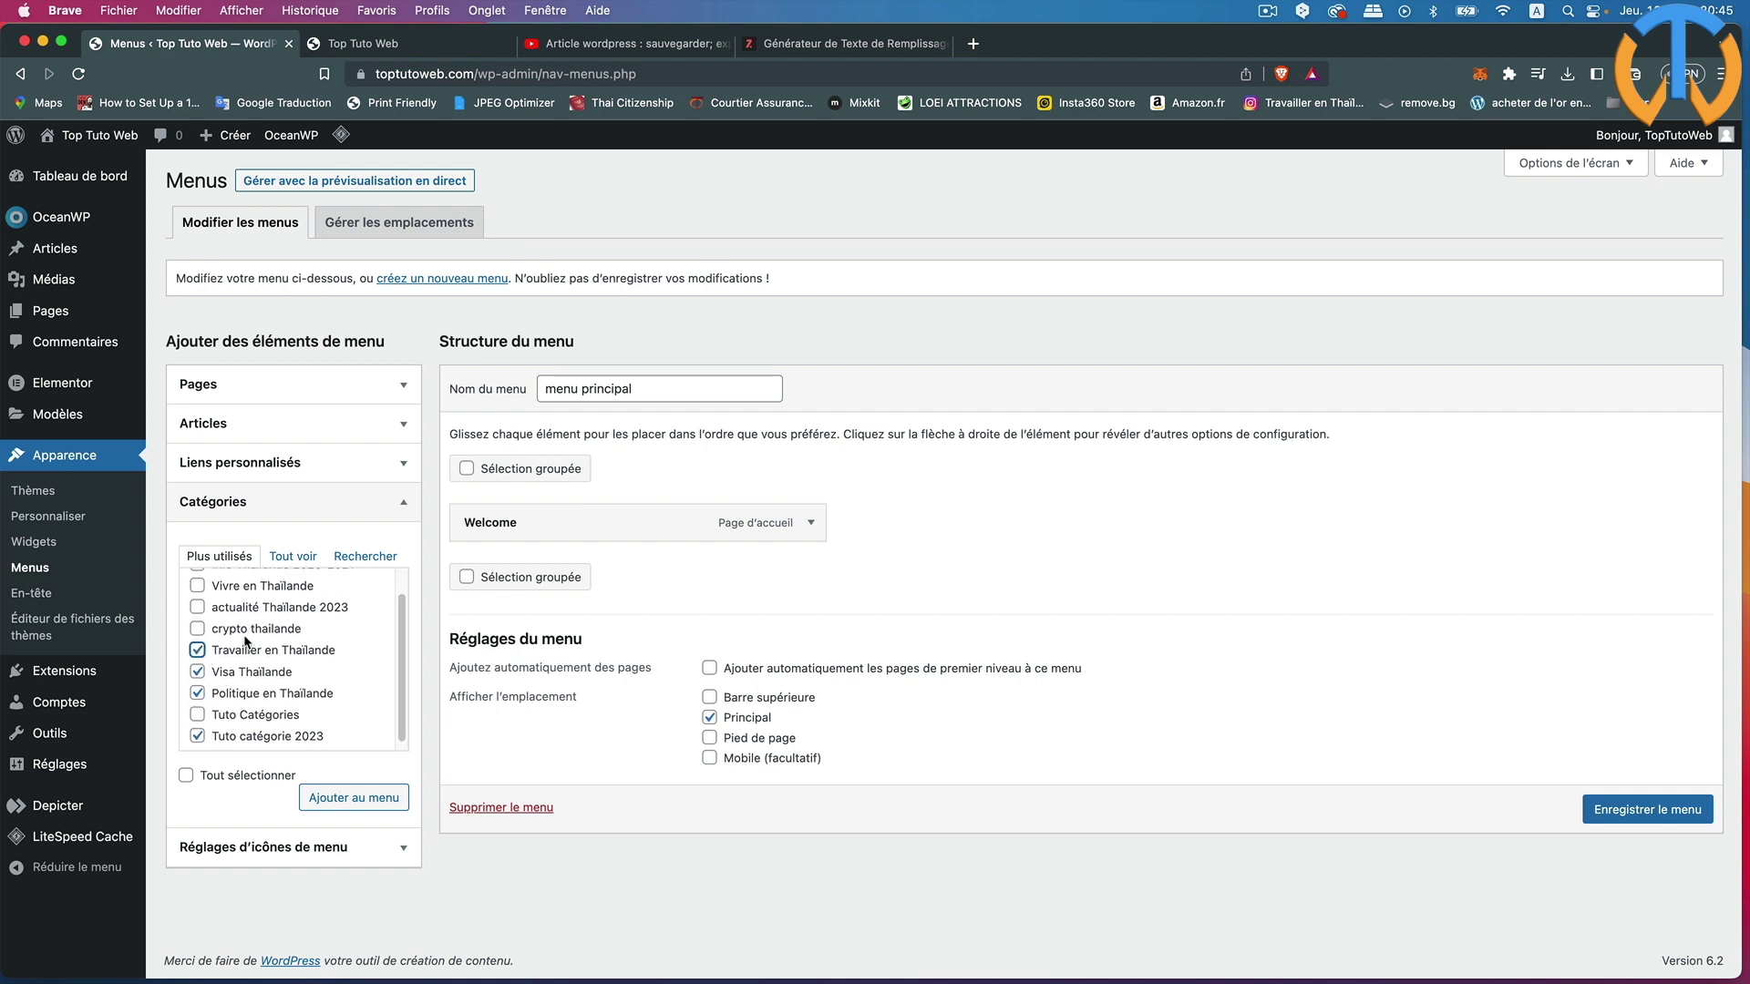
{"action": "left_click", "coordinate": [197, 586]}
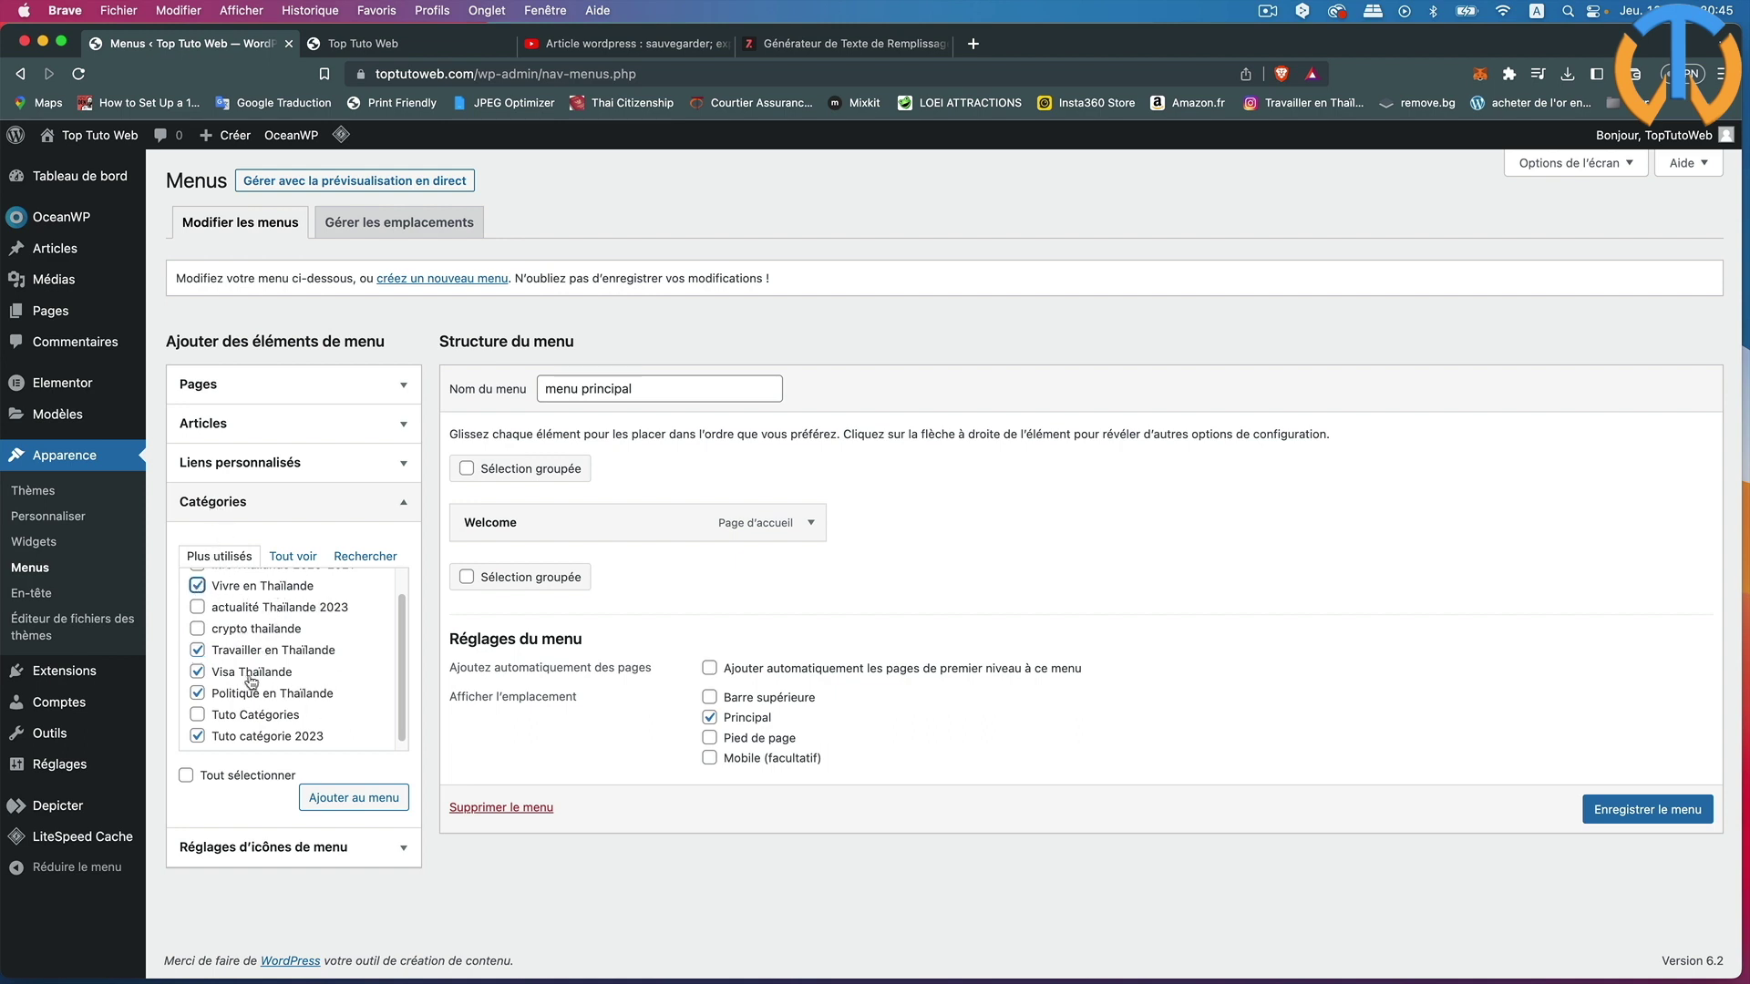
{"action": "left_click", "coordinate": [358, 798]}
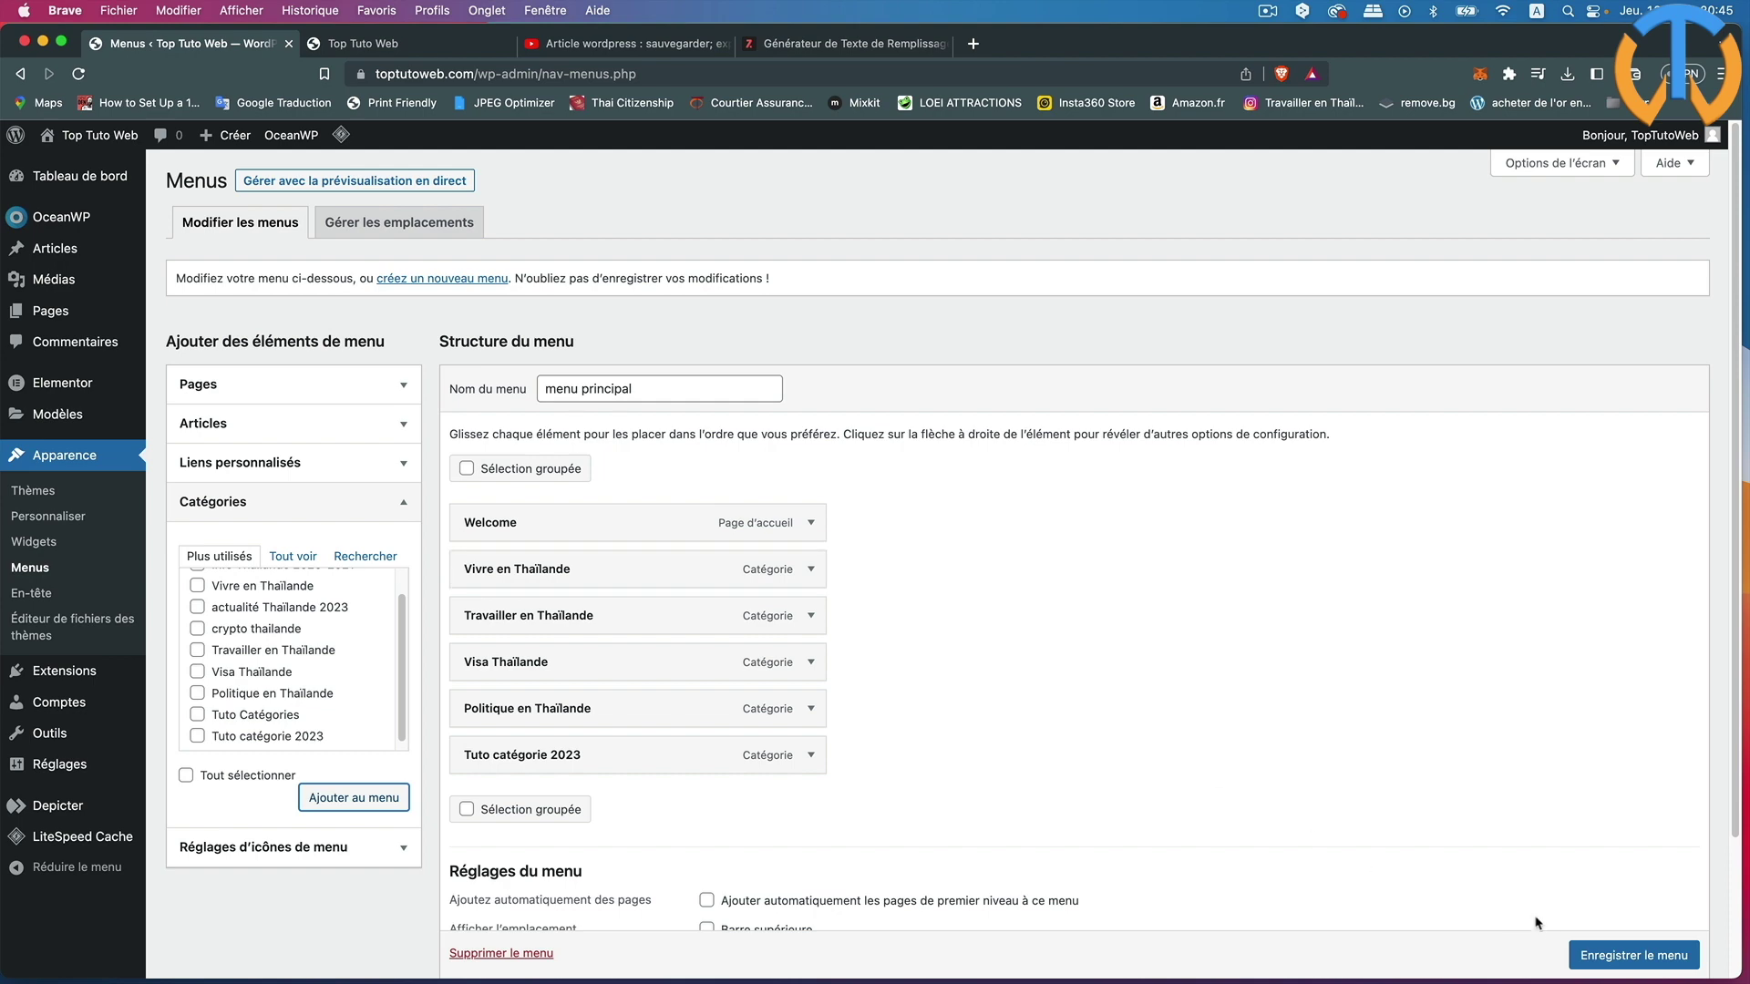
{"action": "left_click", "coordinate": [1634, 955]}
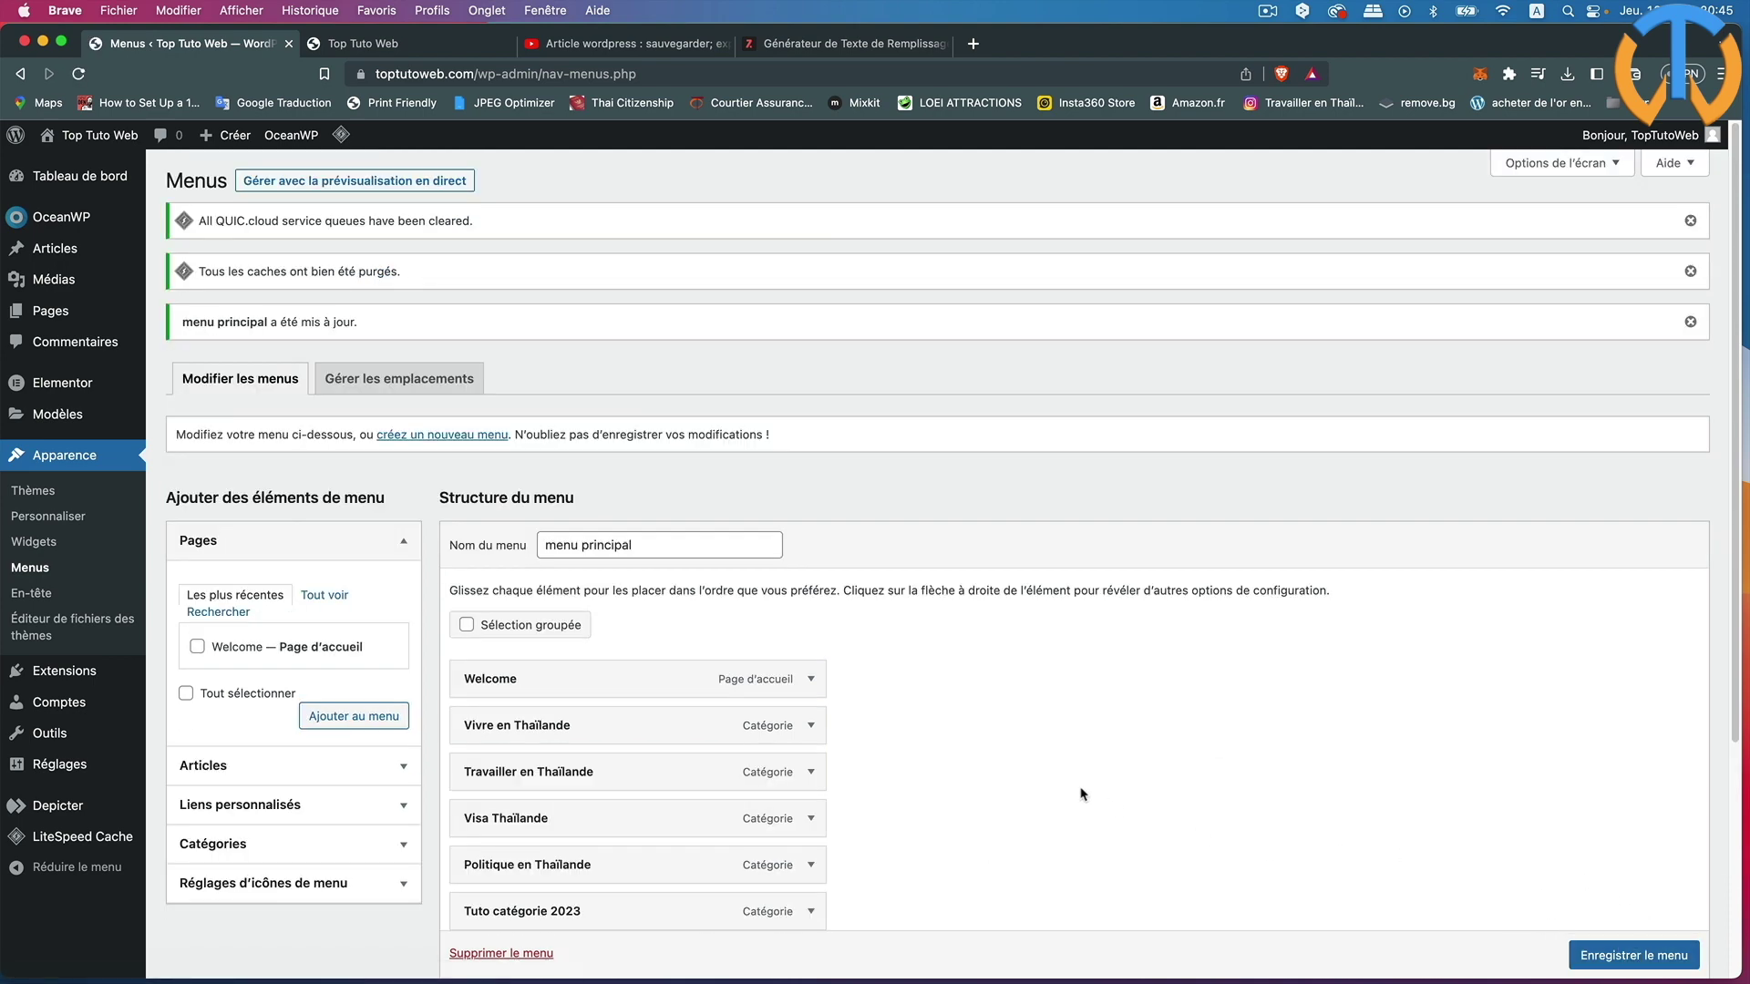
- Reload the site's home page and look through the articles in the Travailler en Thaïlande category from the navigation menu
{"action": "left_click", "coordinate": [419, 51]}
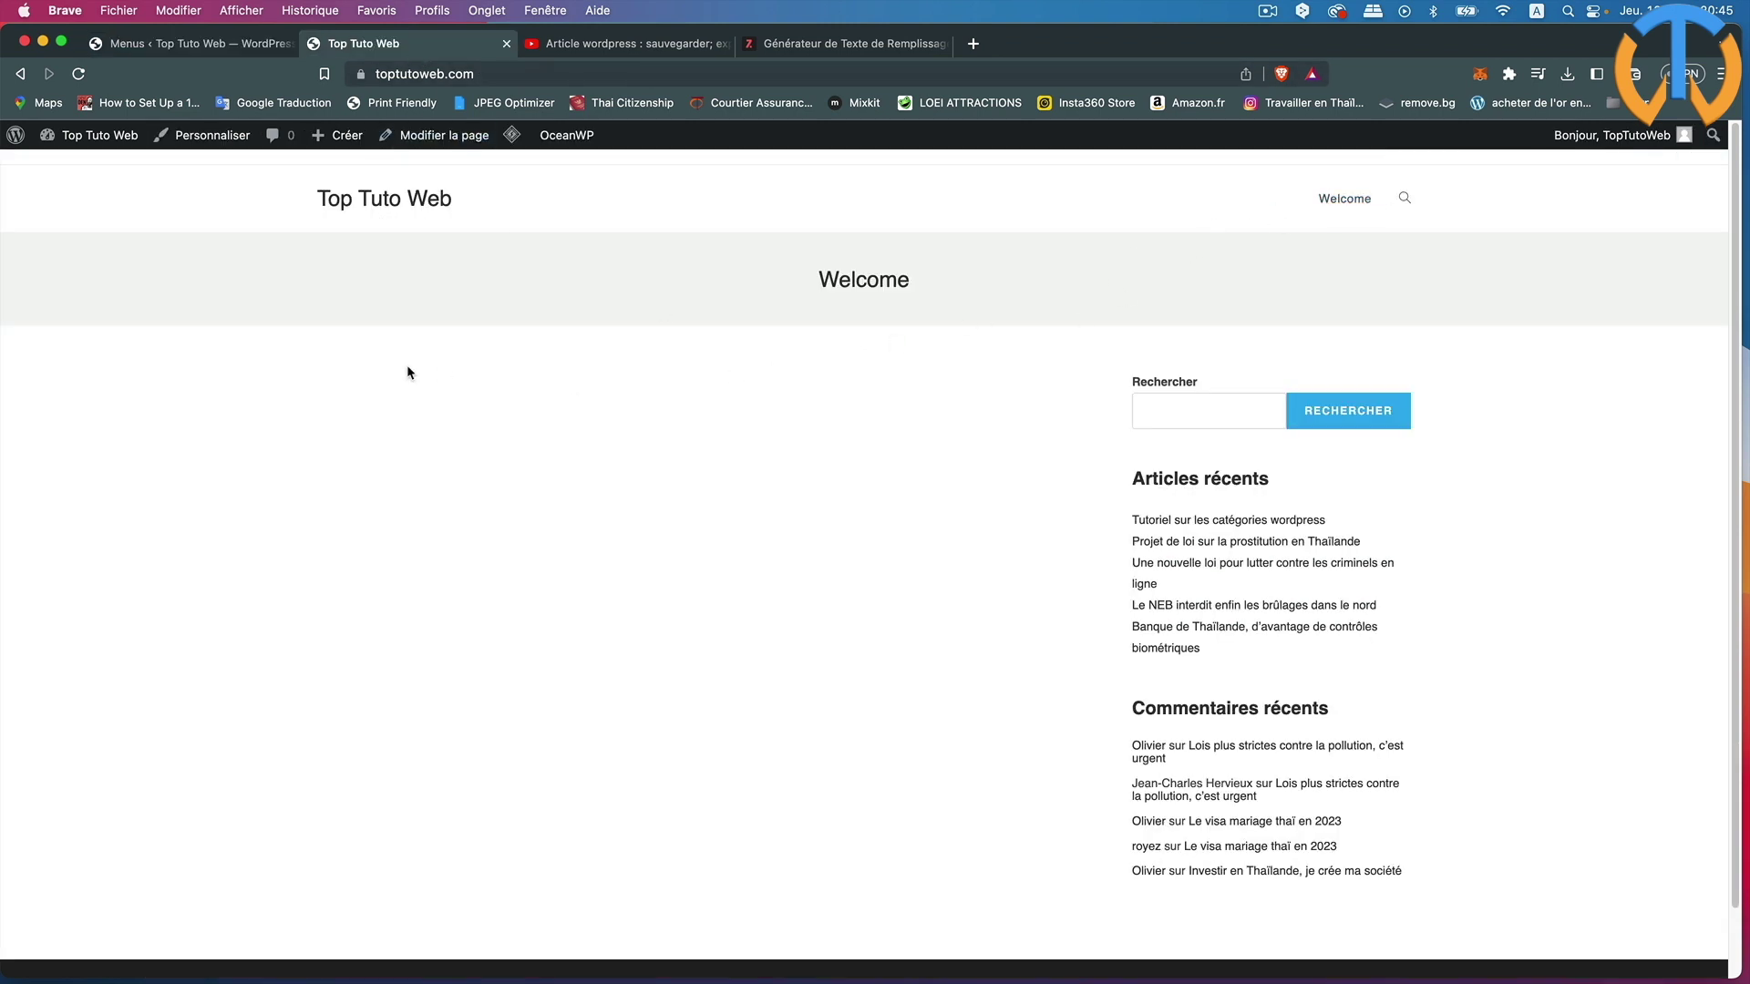
{"action": "left_click", "coordinate": [79, 75]}
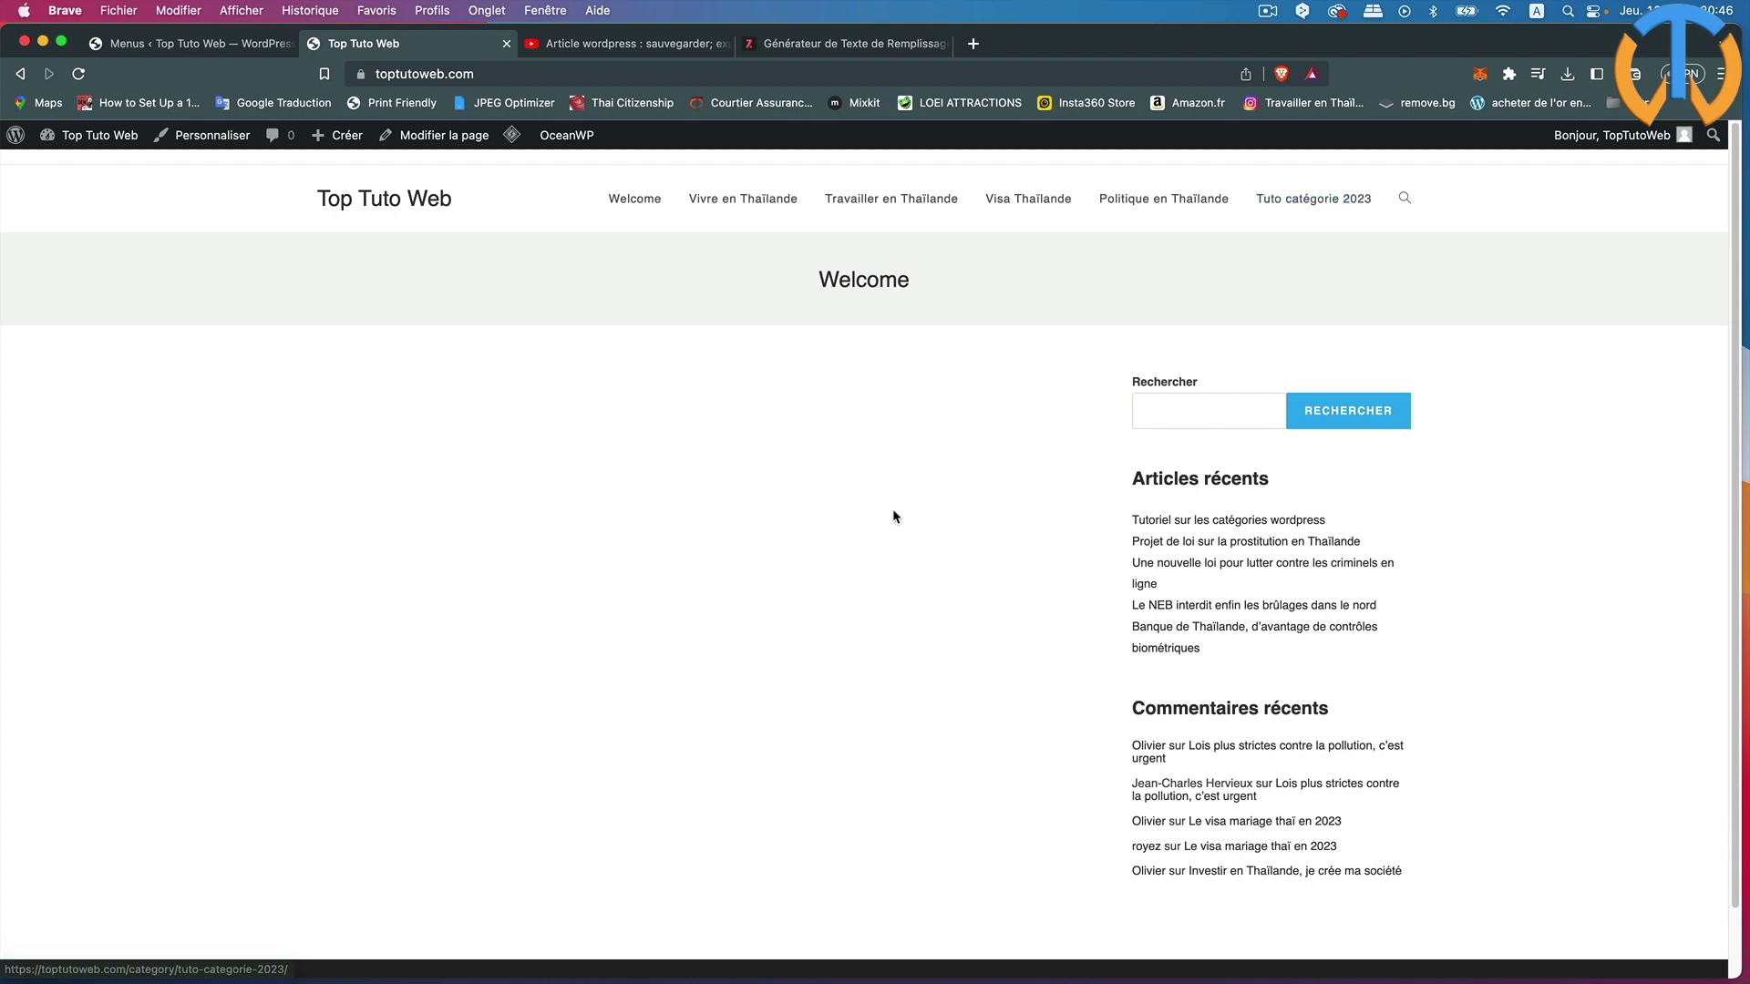
{"action": "left_click", "coordinate": [878, 201]}
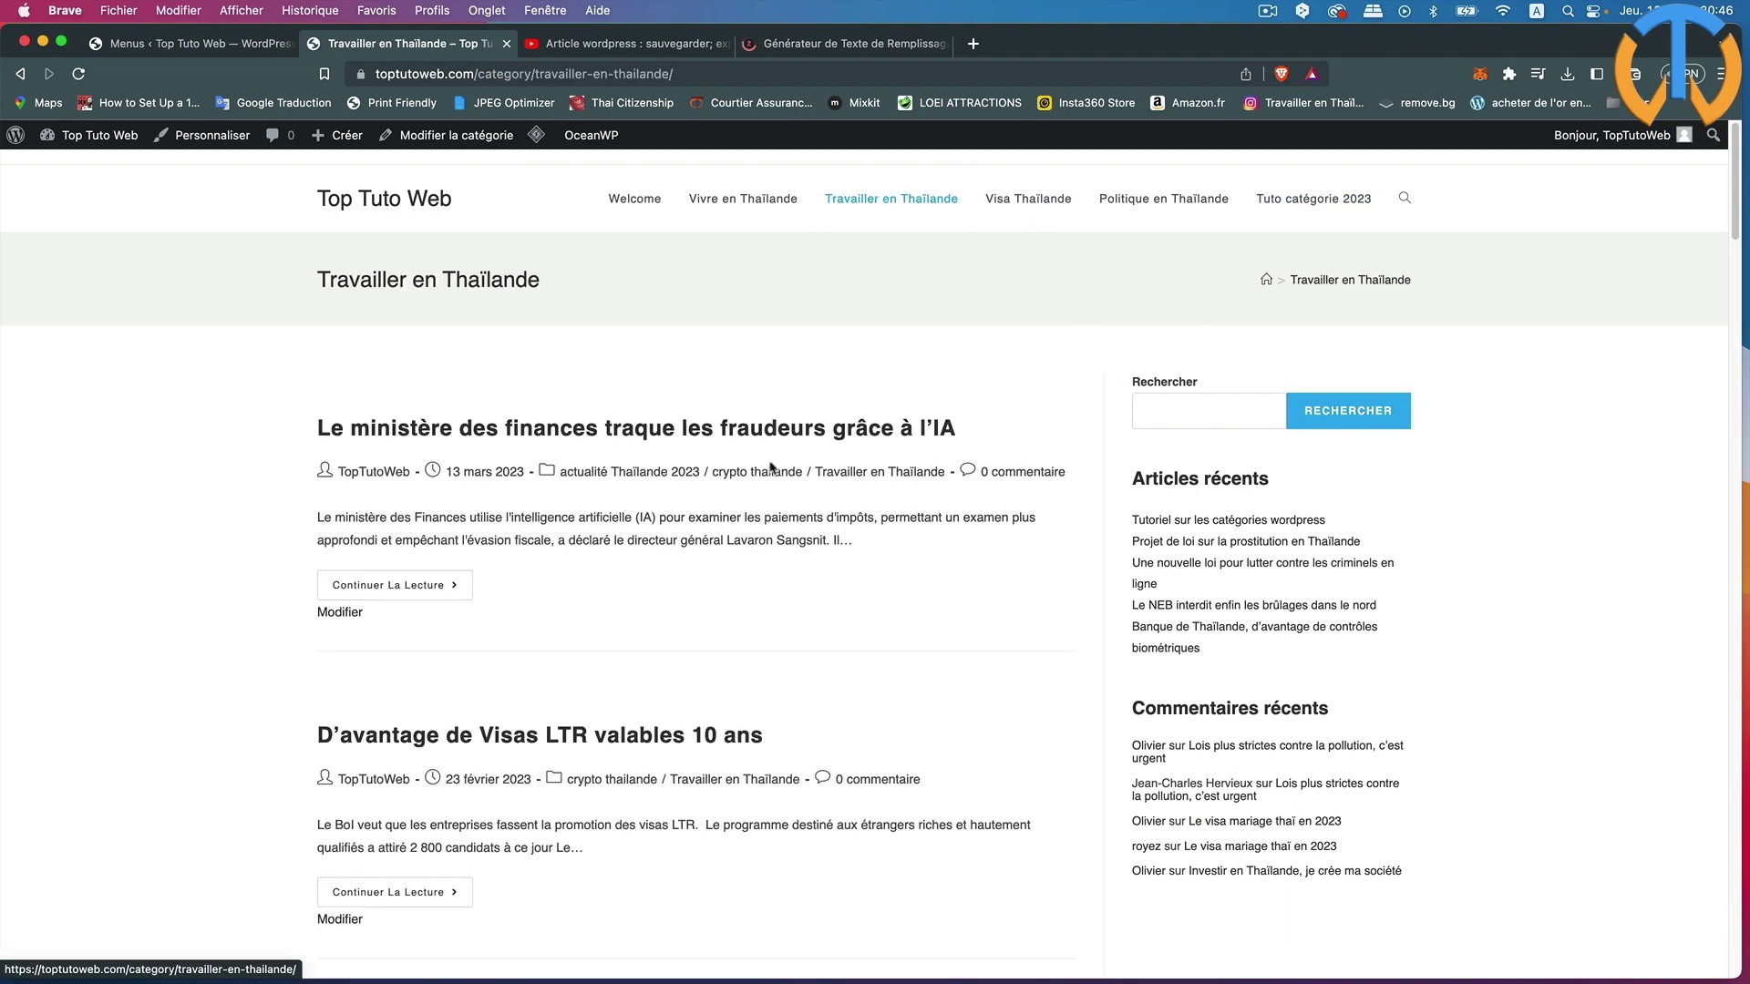
{"action": "scroll", "coordinate": [693, 679], "scroll_direction": "down", "scroll_amount": 5}
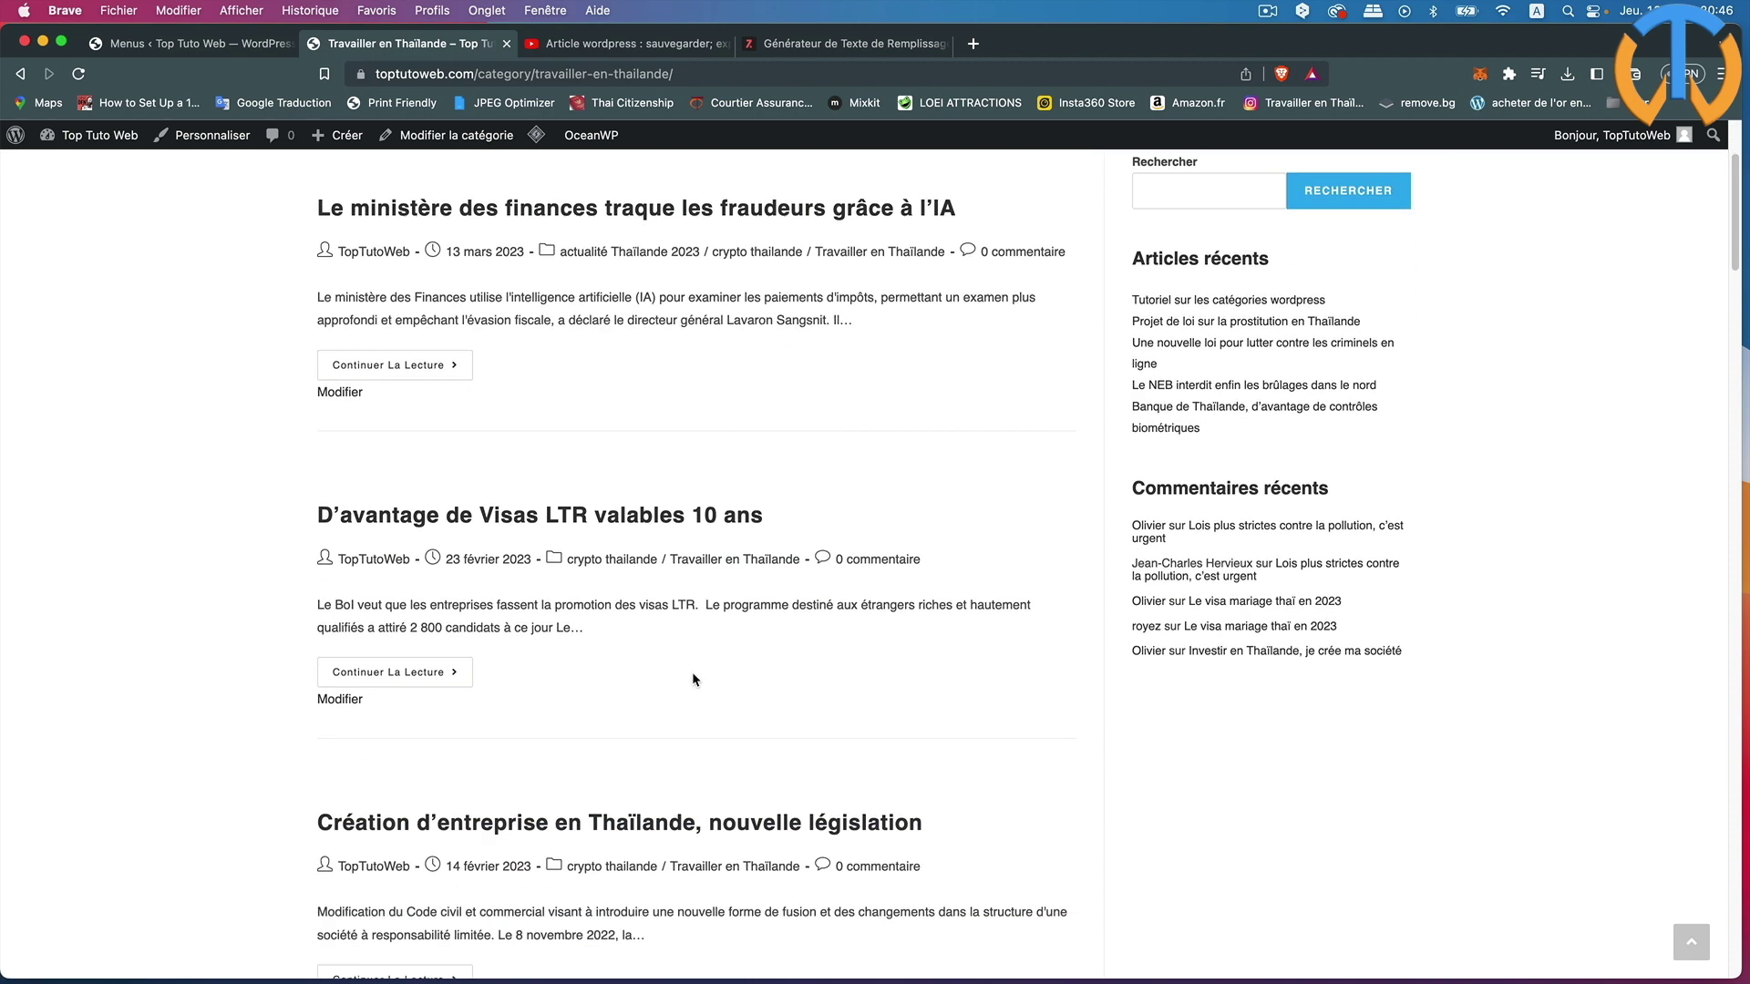
{"action": "scroll", "coordinate": [693, 675], "scroll_direction": "down", "scroll_amount": 7}
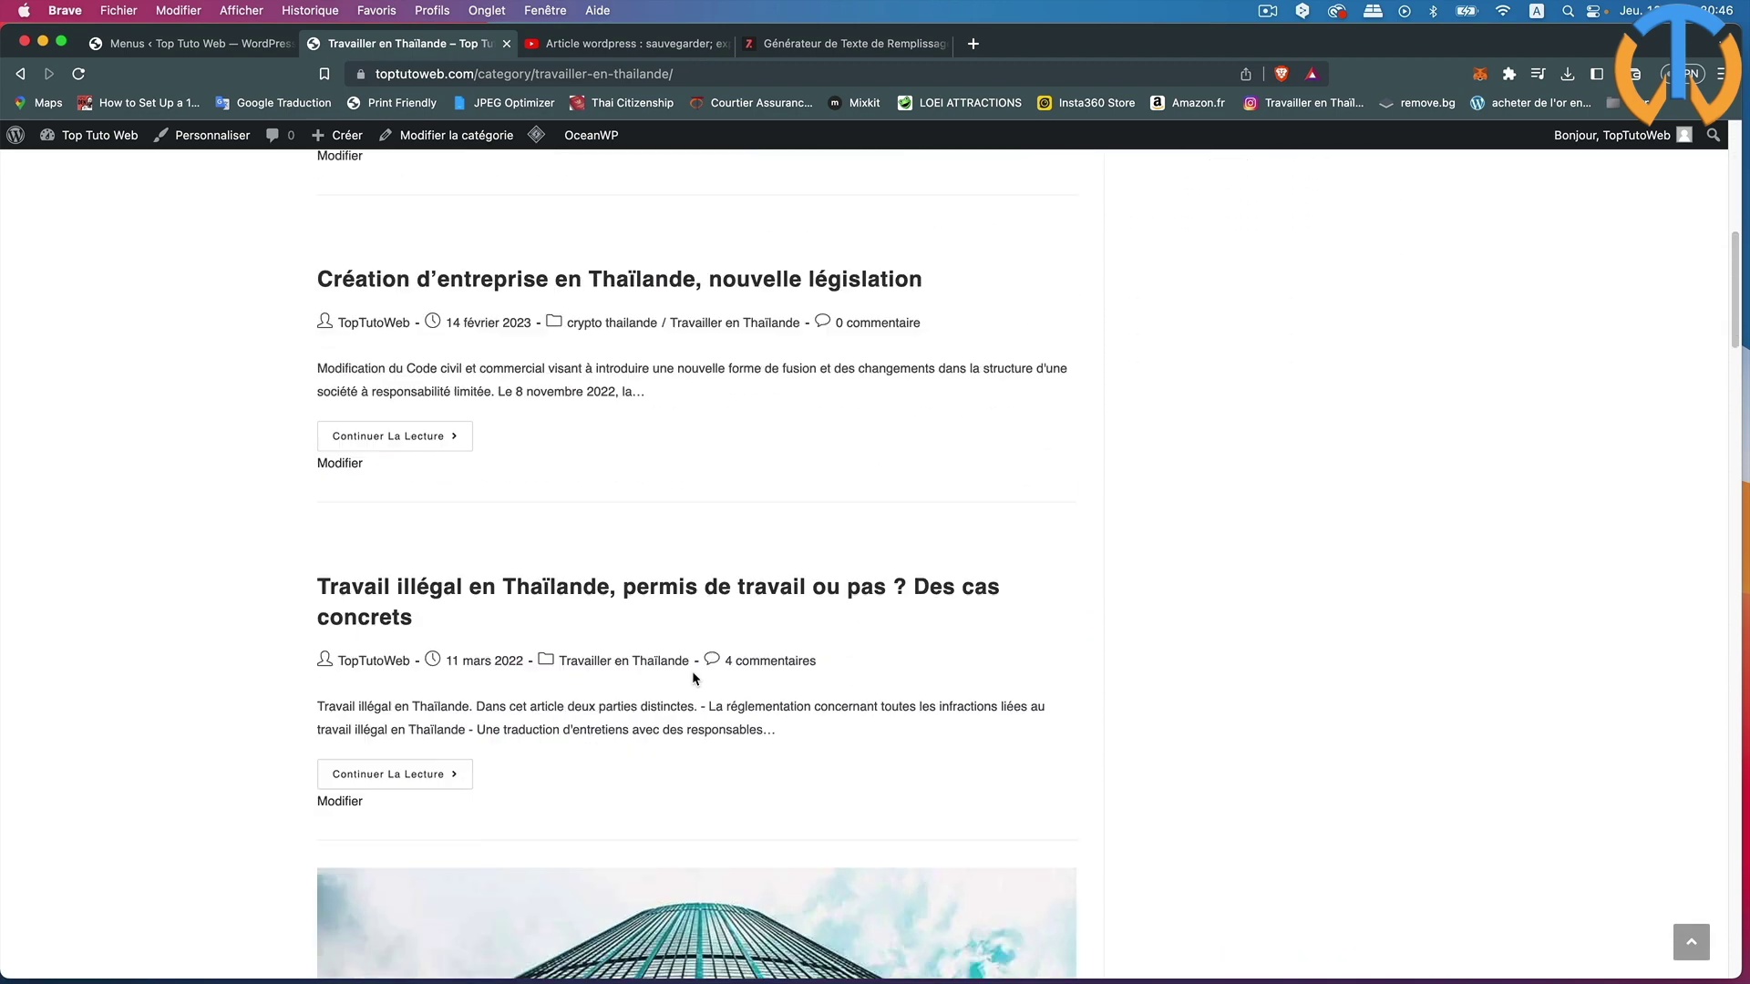
{"action": "scroll", "coordinate": [700, 547], "scroll_direction": "up", "scroll_amount": 5}
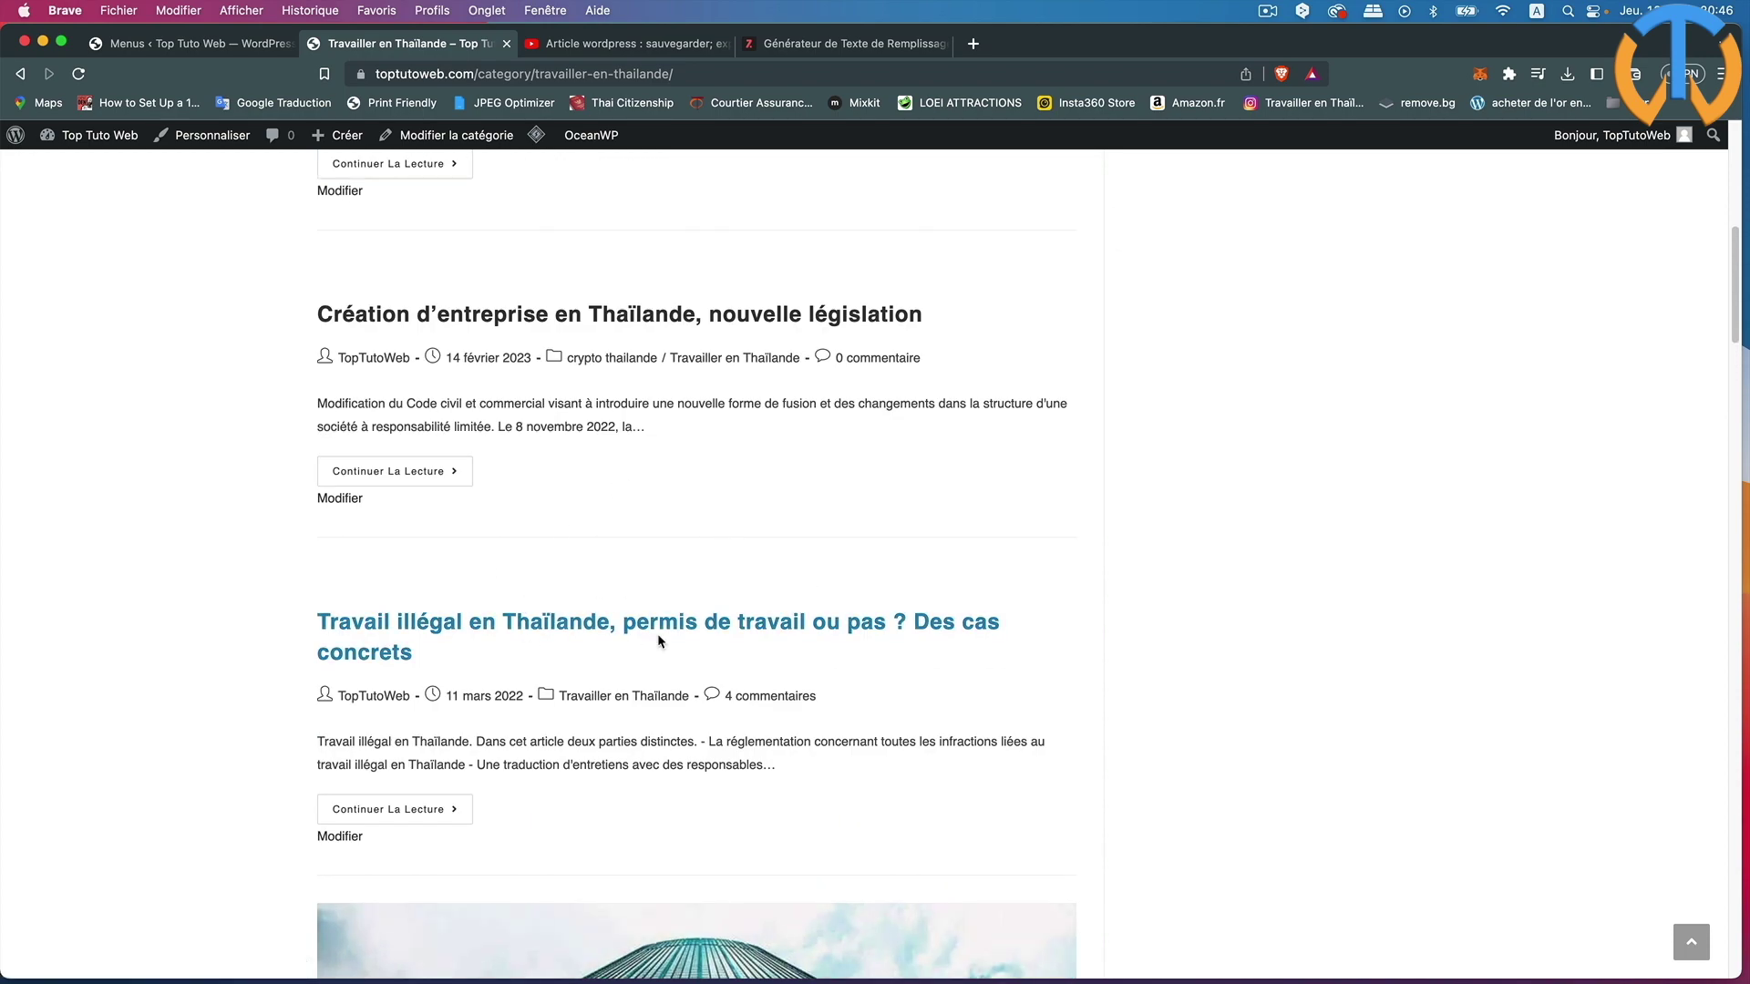
- Read through the remaining article summaries and their category labels on the Travailler en Thaïlande page, returning to the page header
{"action": "scroll", "coordinate": [658, 632], "scroll_direction": "down", "scroll_amount": 3}
{"action": "scroll", "coordinate": [659, 641], "scroll_direction": "down", "scroll_amount": 4}
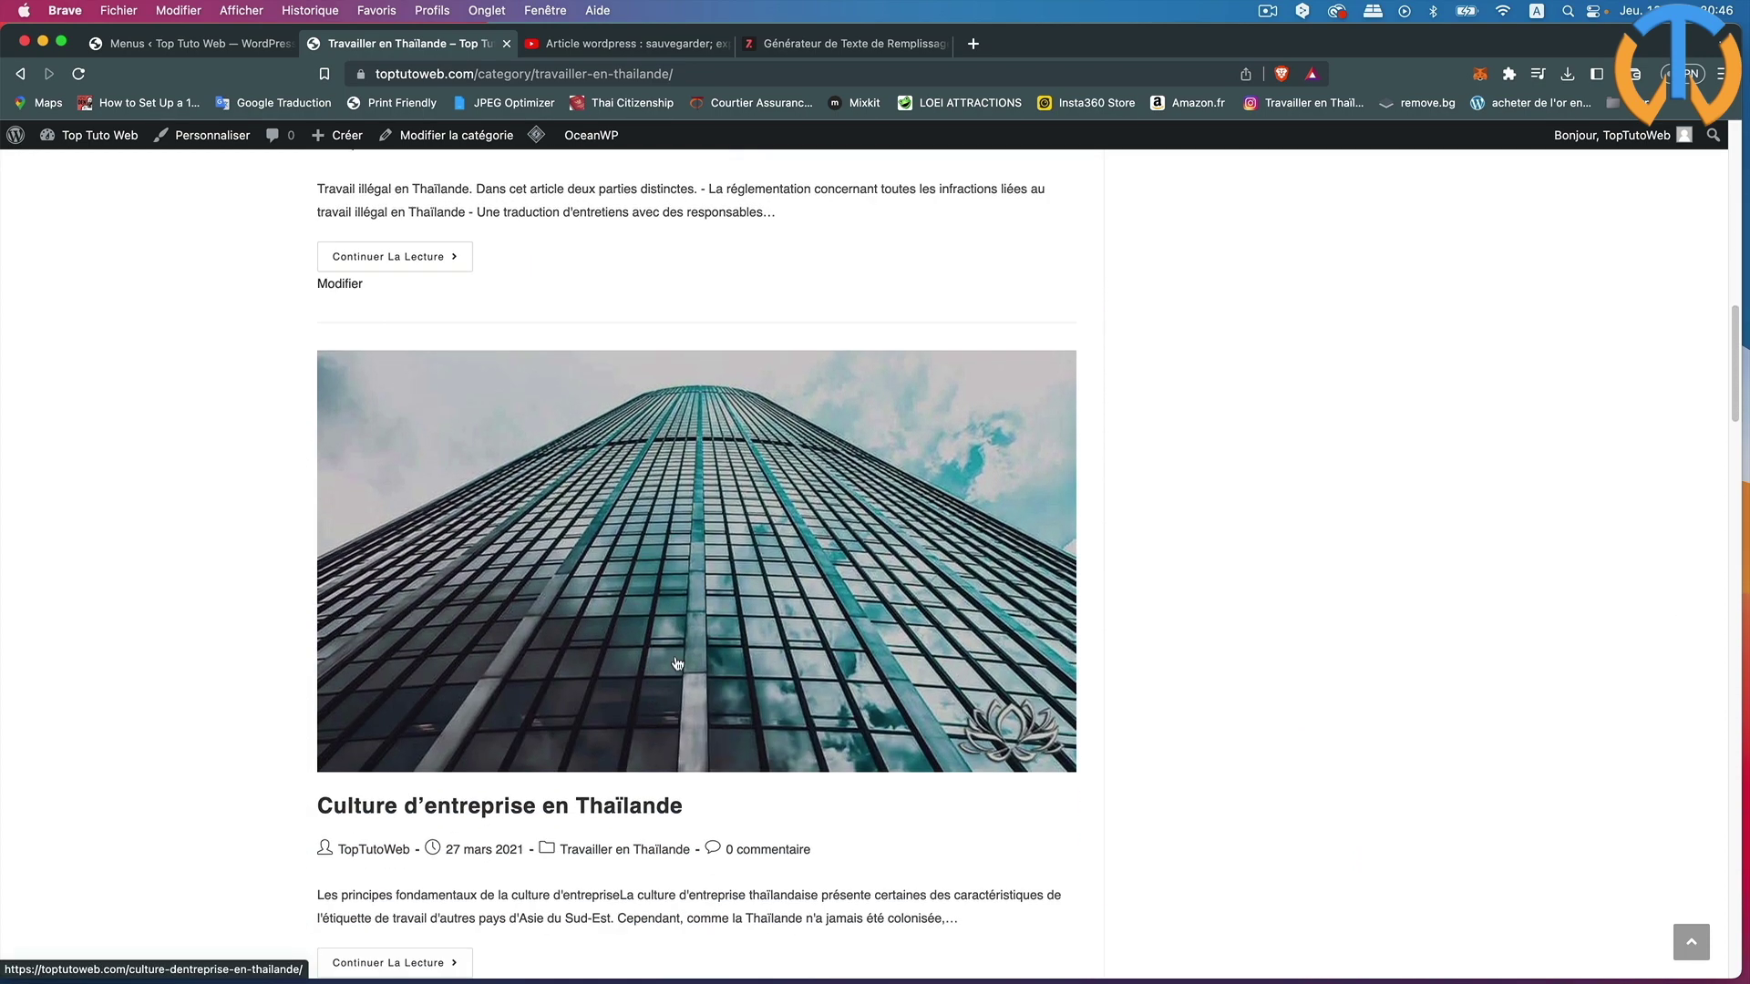
{"action": "scroll", "coordinate": [633, 608], "scroll_direction": "up", "scroll_amount": 1}
{"action": "scroll", "coordinate": [633, 608], "scroll_direction": "up", "scroll_amount": 3}
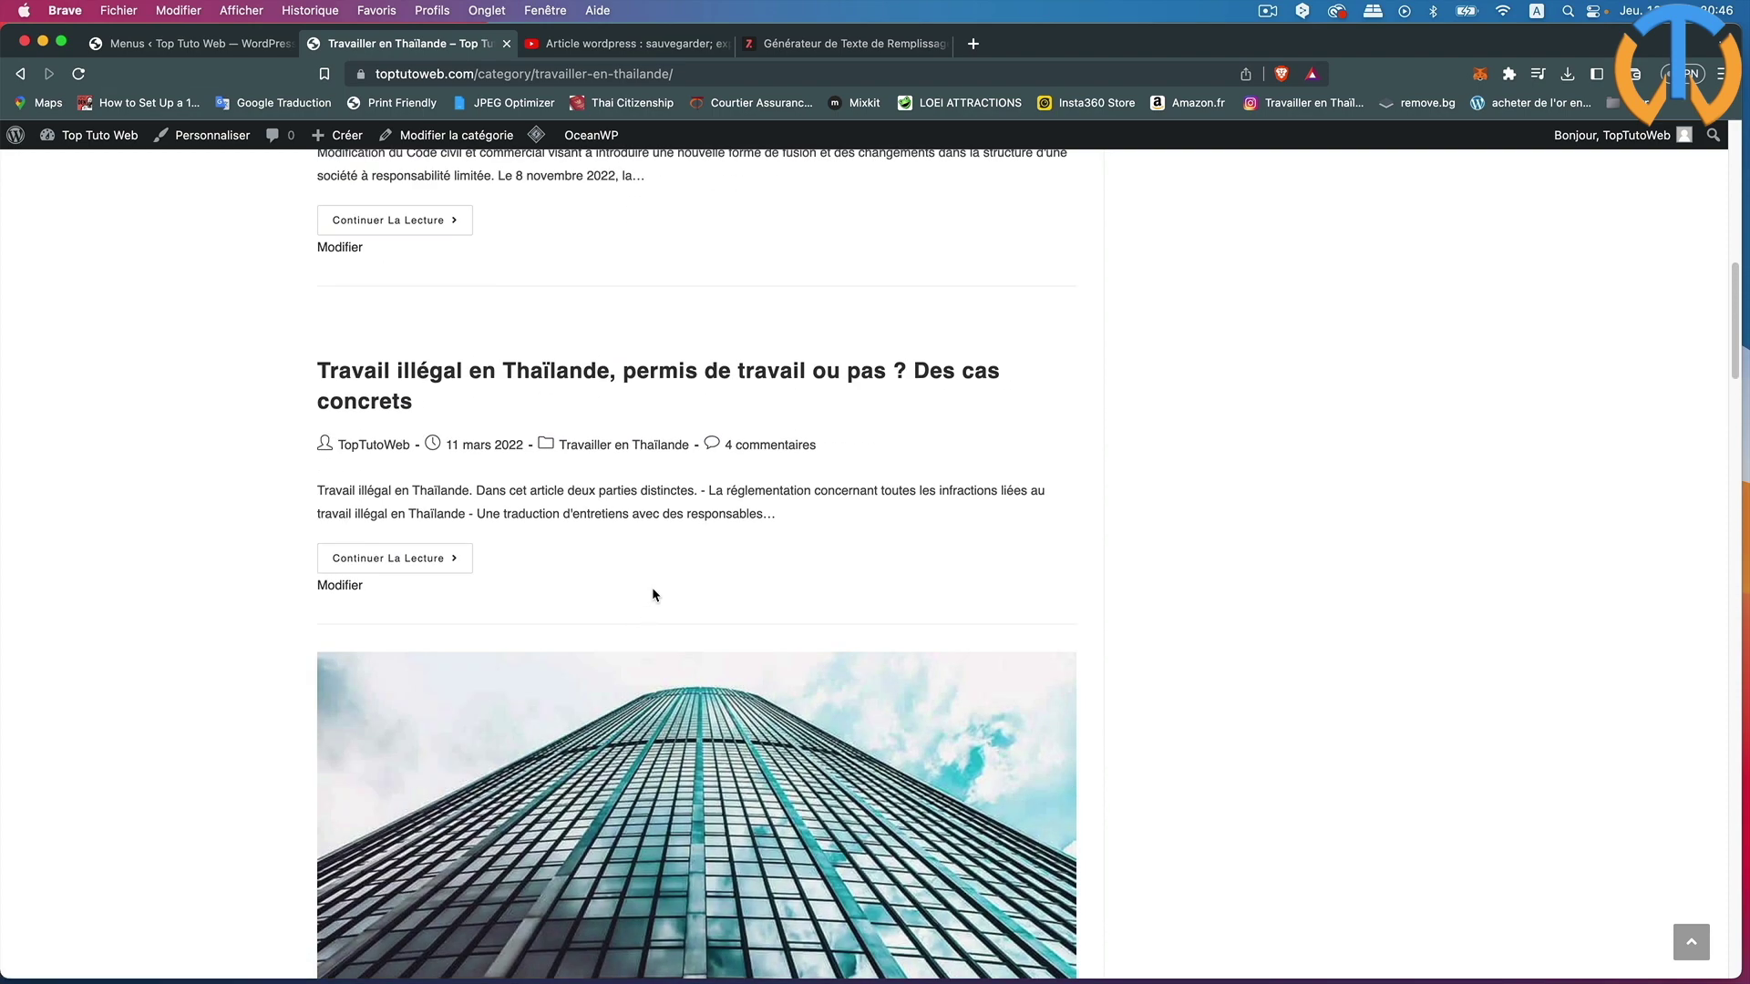
{"action": "scroll", "coordinate": [653, 592], "scroll_direction": "up", "scroll_amount": 6}
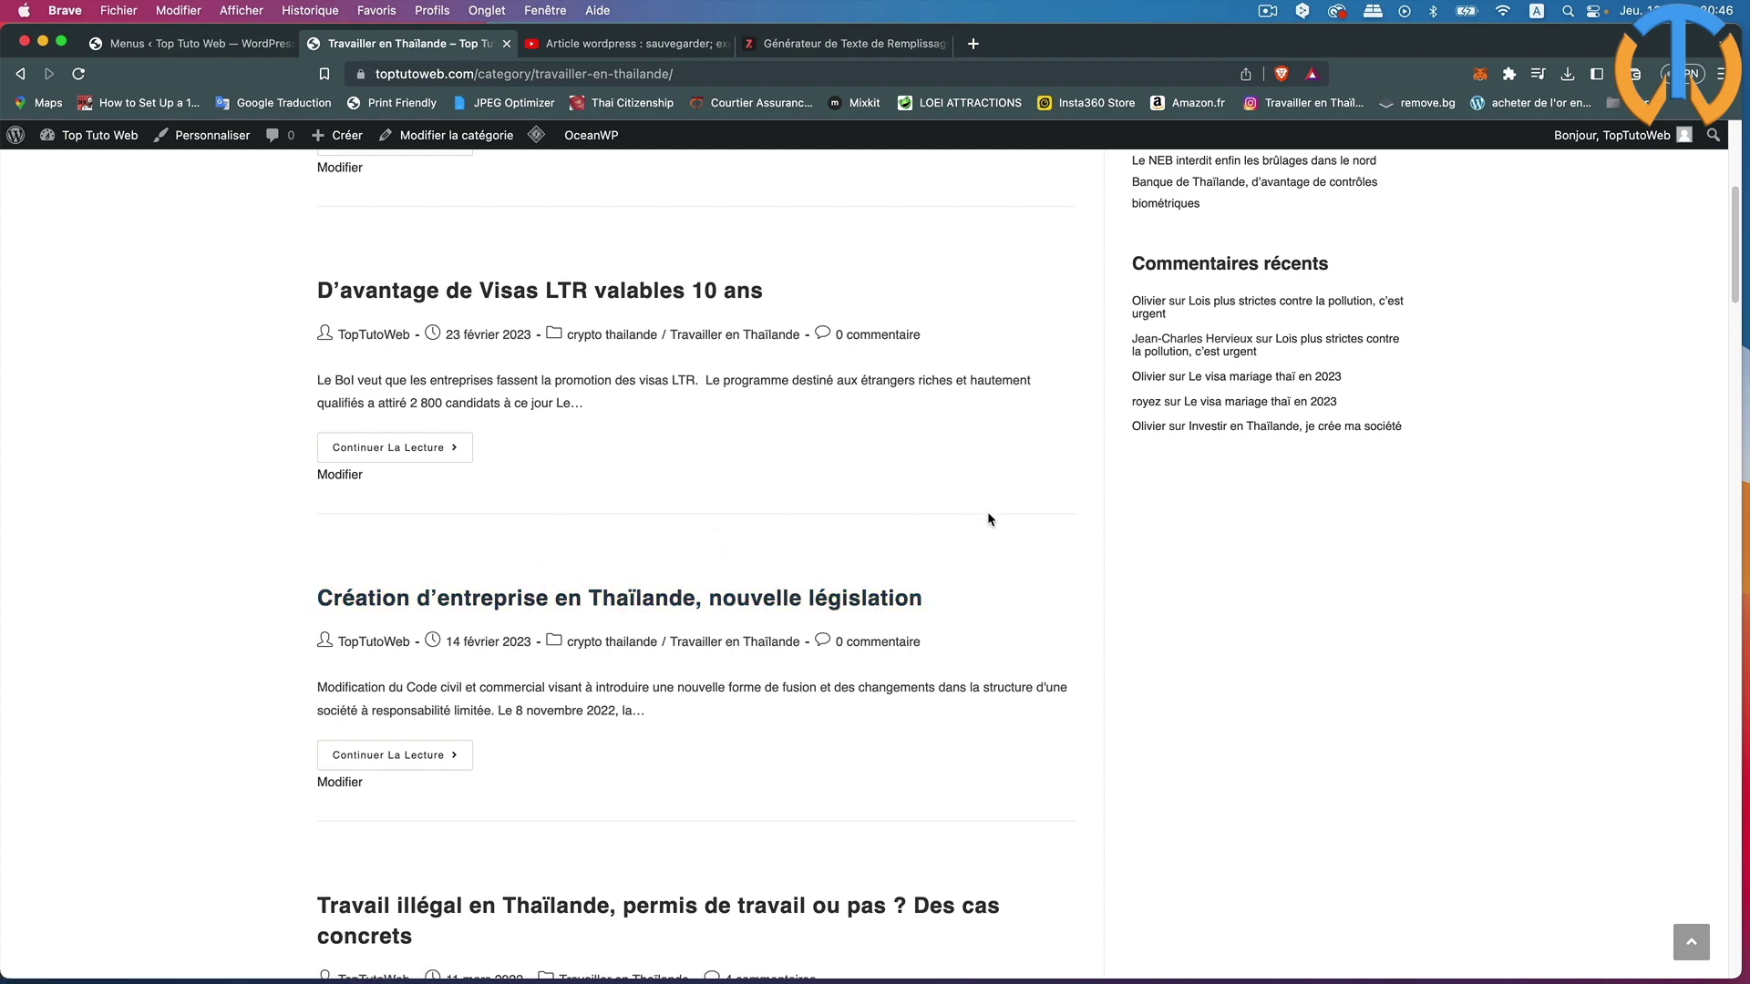
{"action": "scroll", "coordinate": [747, 752], "scroll_direction": "down", "scroll_amount": 6}
{"action": "scroll", "coordinate": [752, 747], "scroll_direction": "up", "scroll_amount": 9}
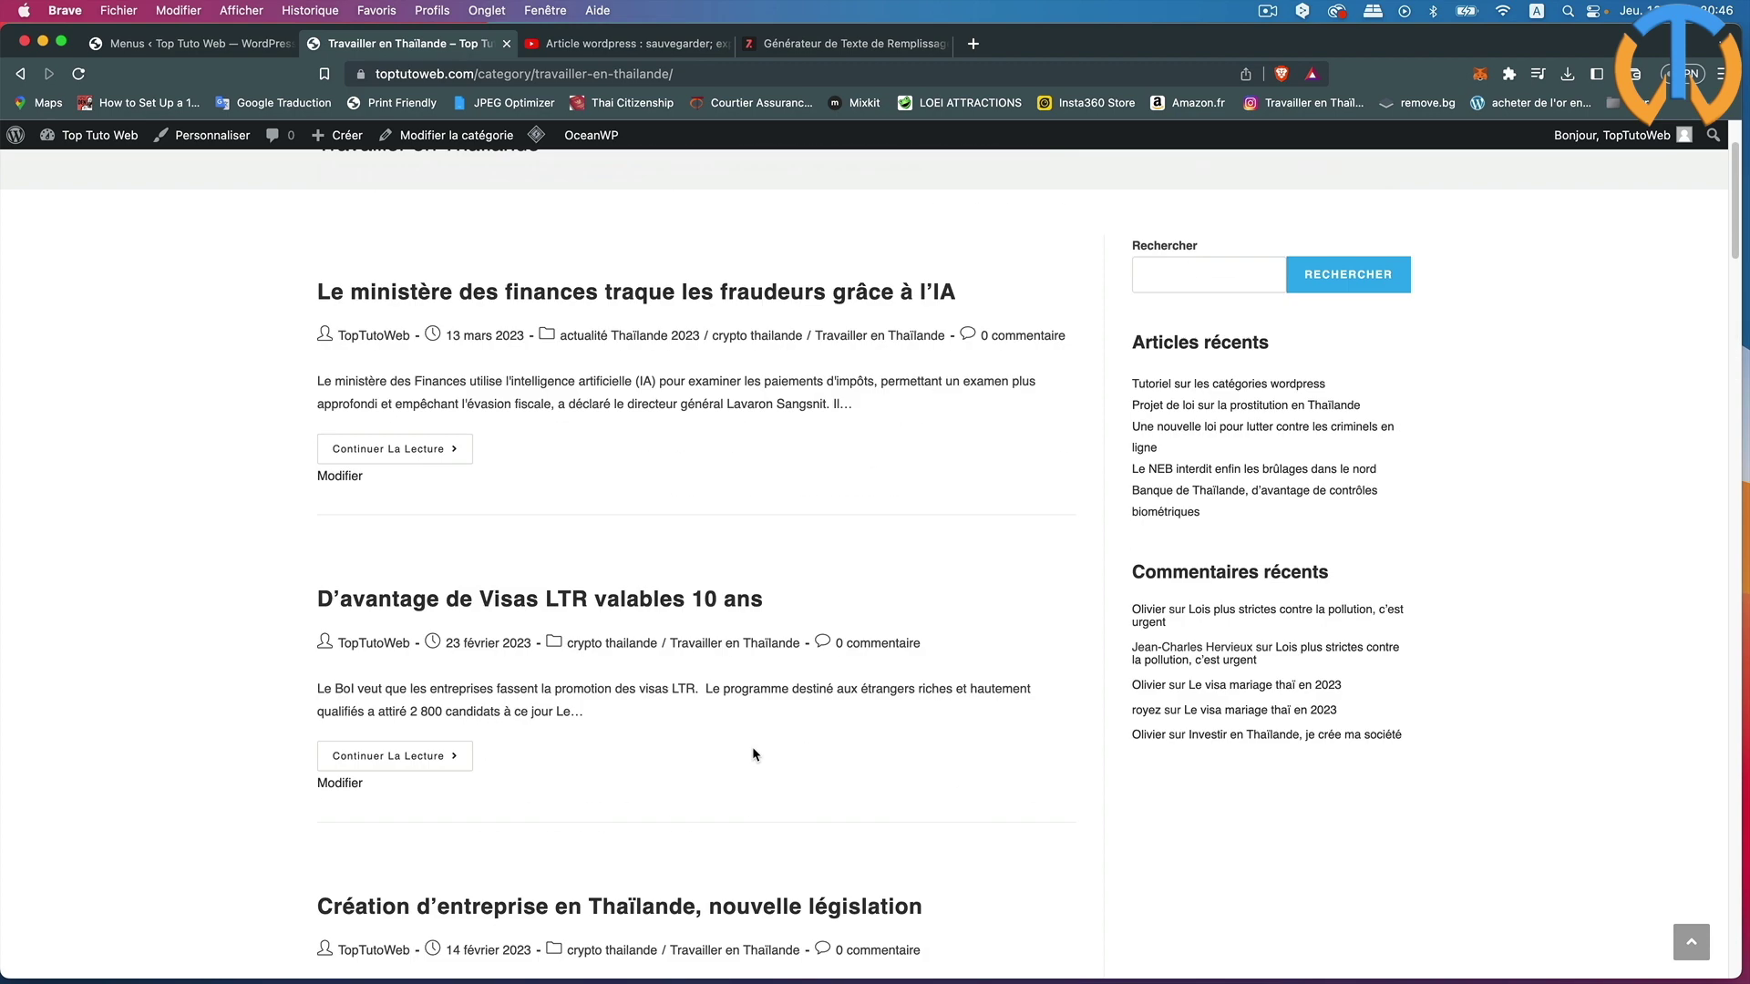
{"action": "scroll", "coordinate": [753, 753], "scroll_direction": "up", "scroll_amount": 2}
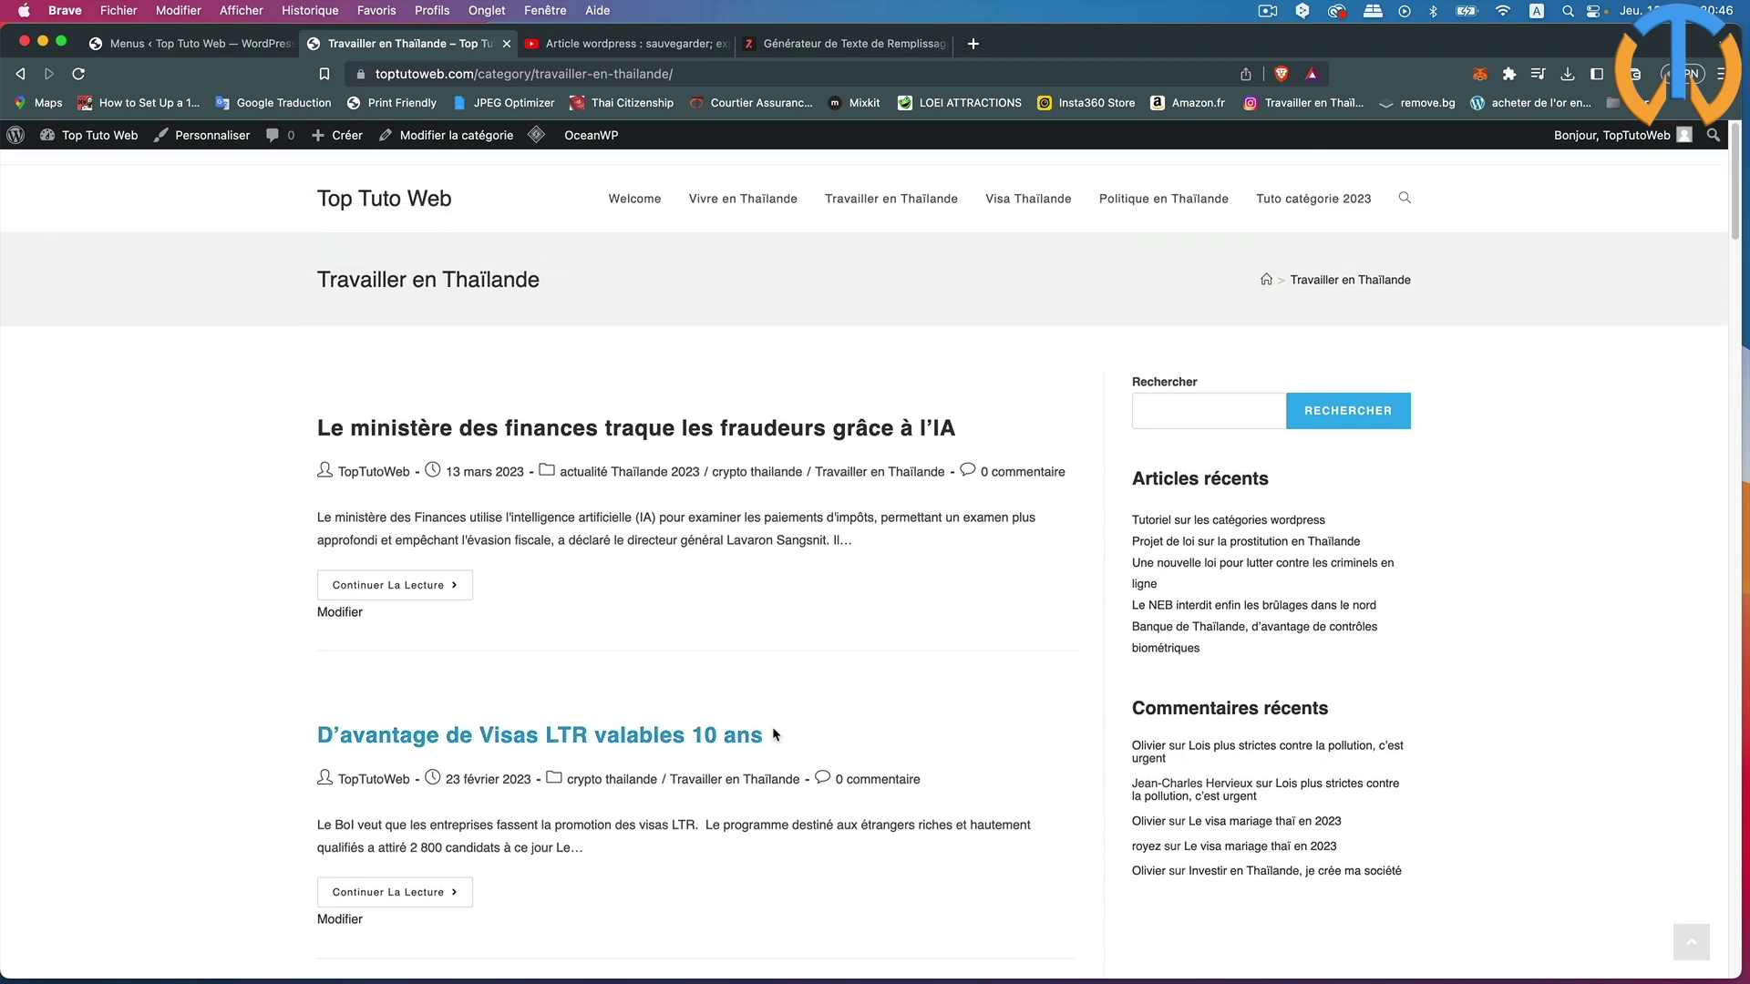
- Open the Visa Thaïlande category from the site's navigation menu and look through its first page of articles
{"action": "left_click", "coordinate": [1017, 201]}
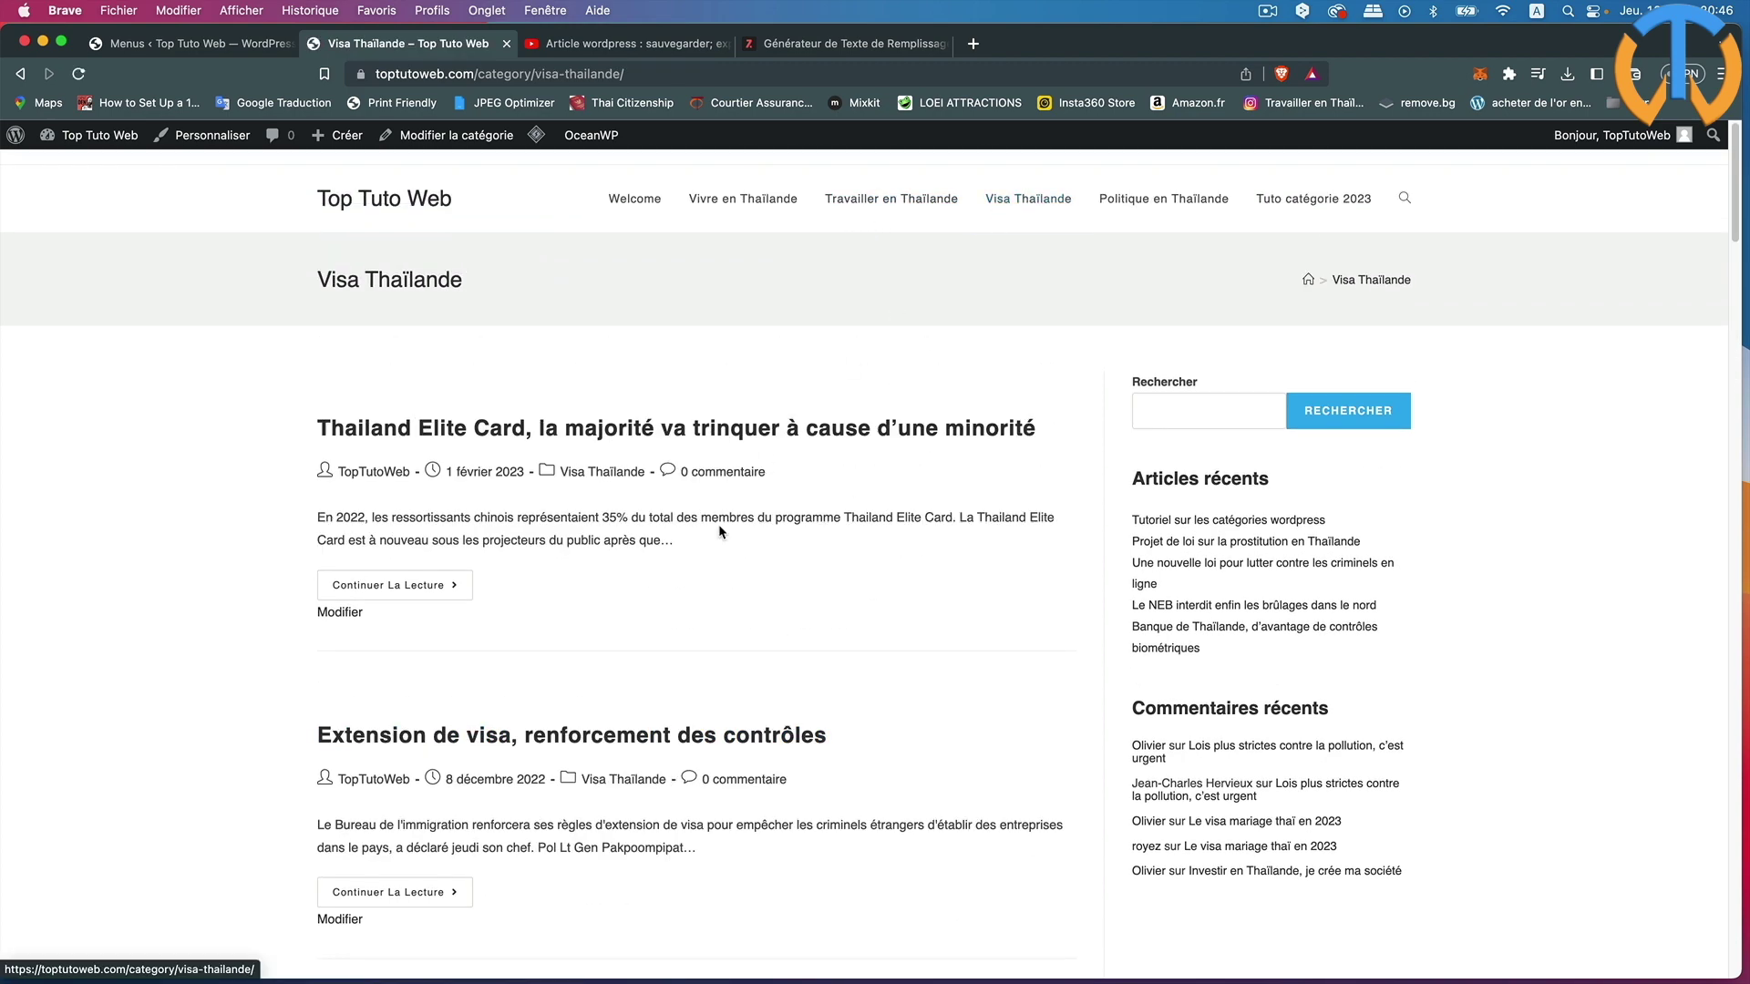
{"action": "scroll", "coordinate": [720, 533], "scroll_direction": "down", "scroll_amount": 12}
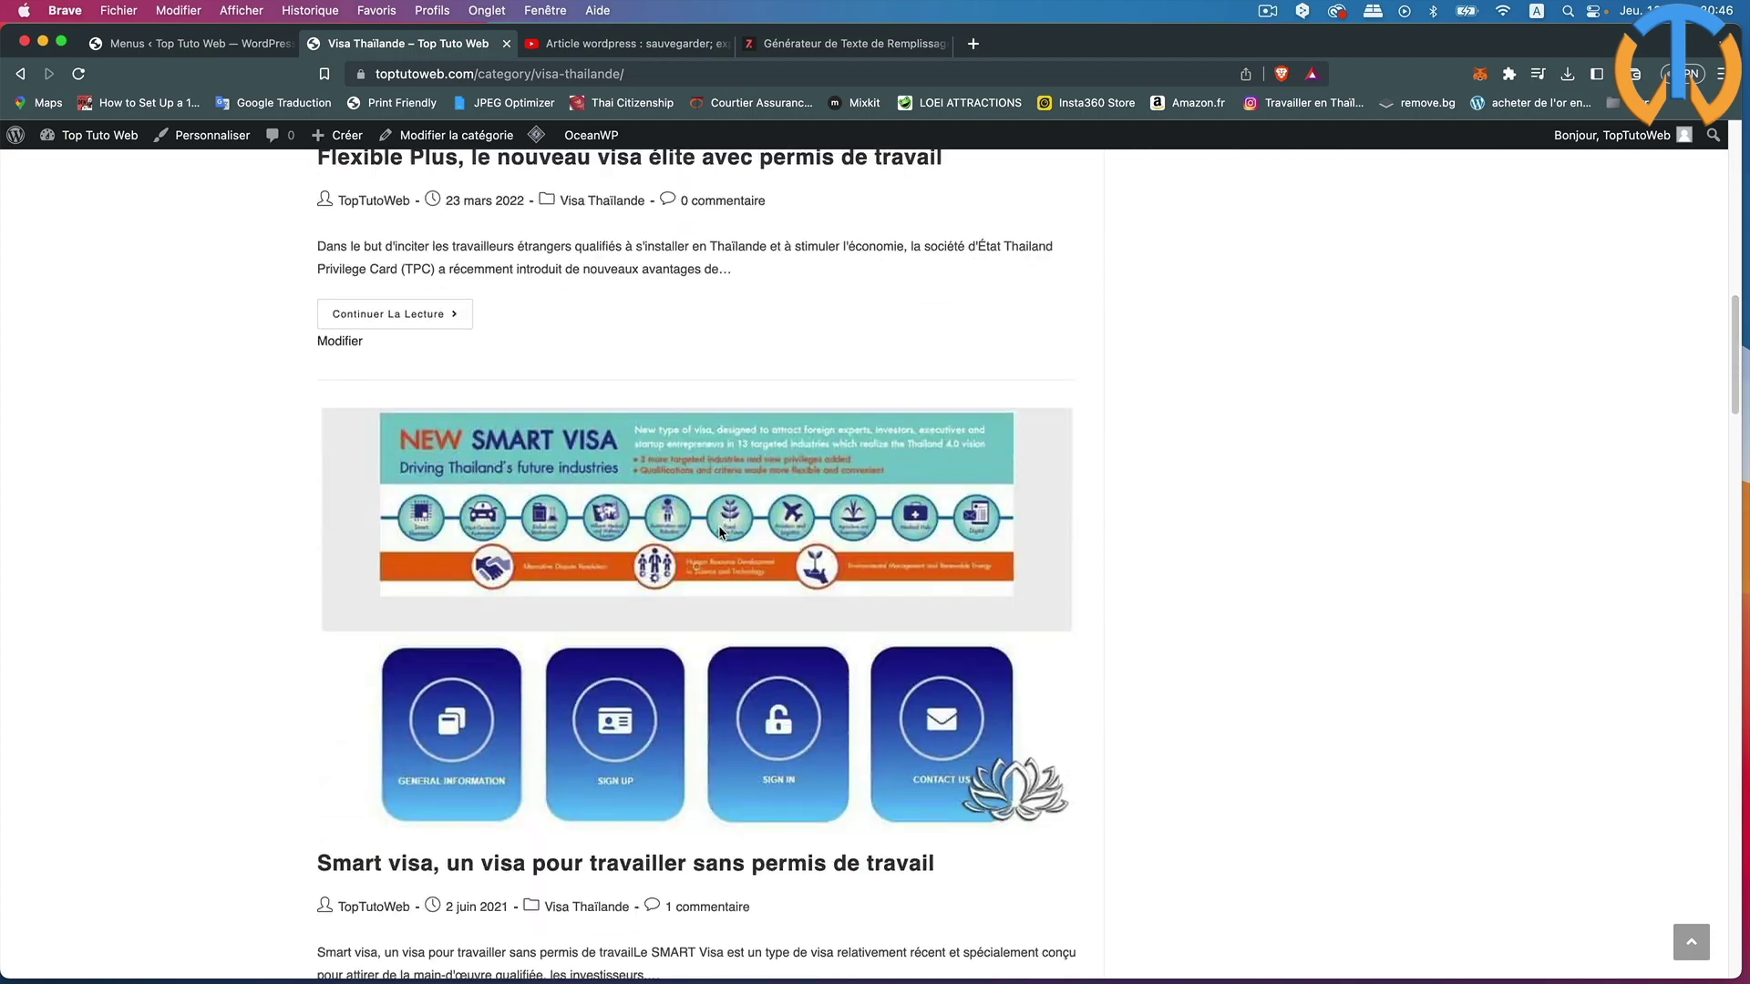
{"action": "scroll", "coordinate": [720, 532], "scroll_direction": "down", "scroll_amount": 20}
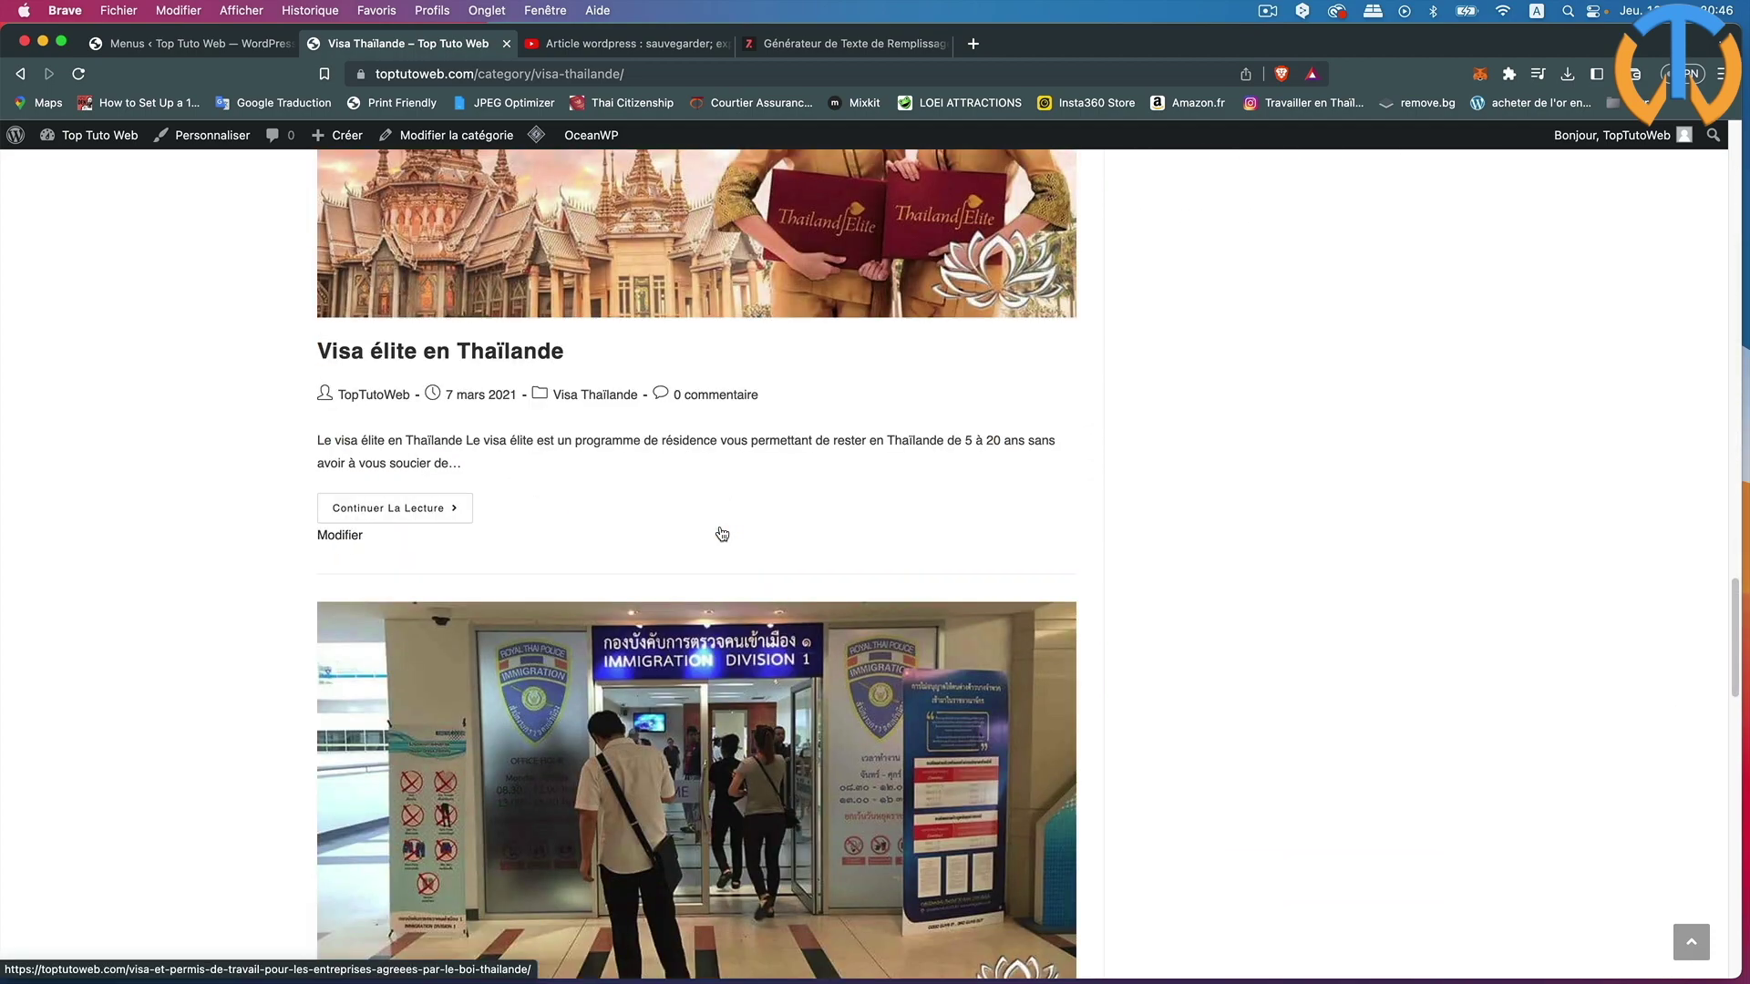
{"action": "scroll", "coordinate": [722, 534], "scroll_direction": "down", "scroll_amount": 20}
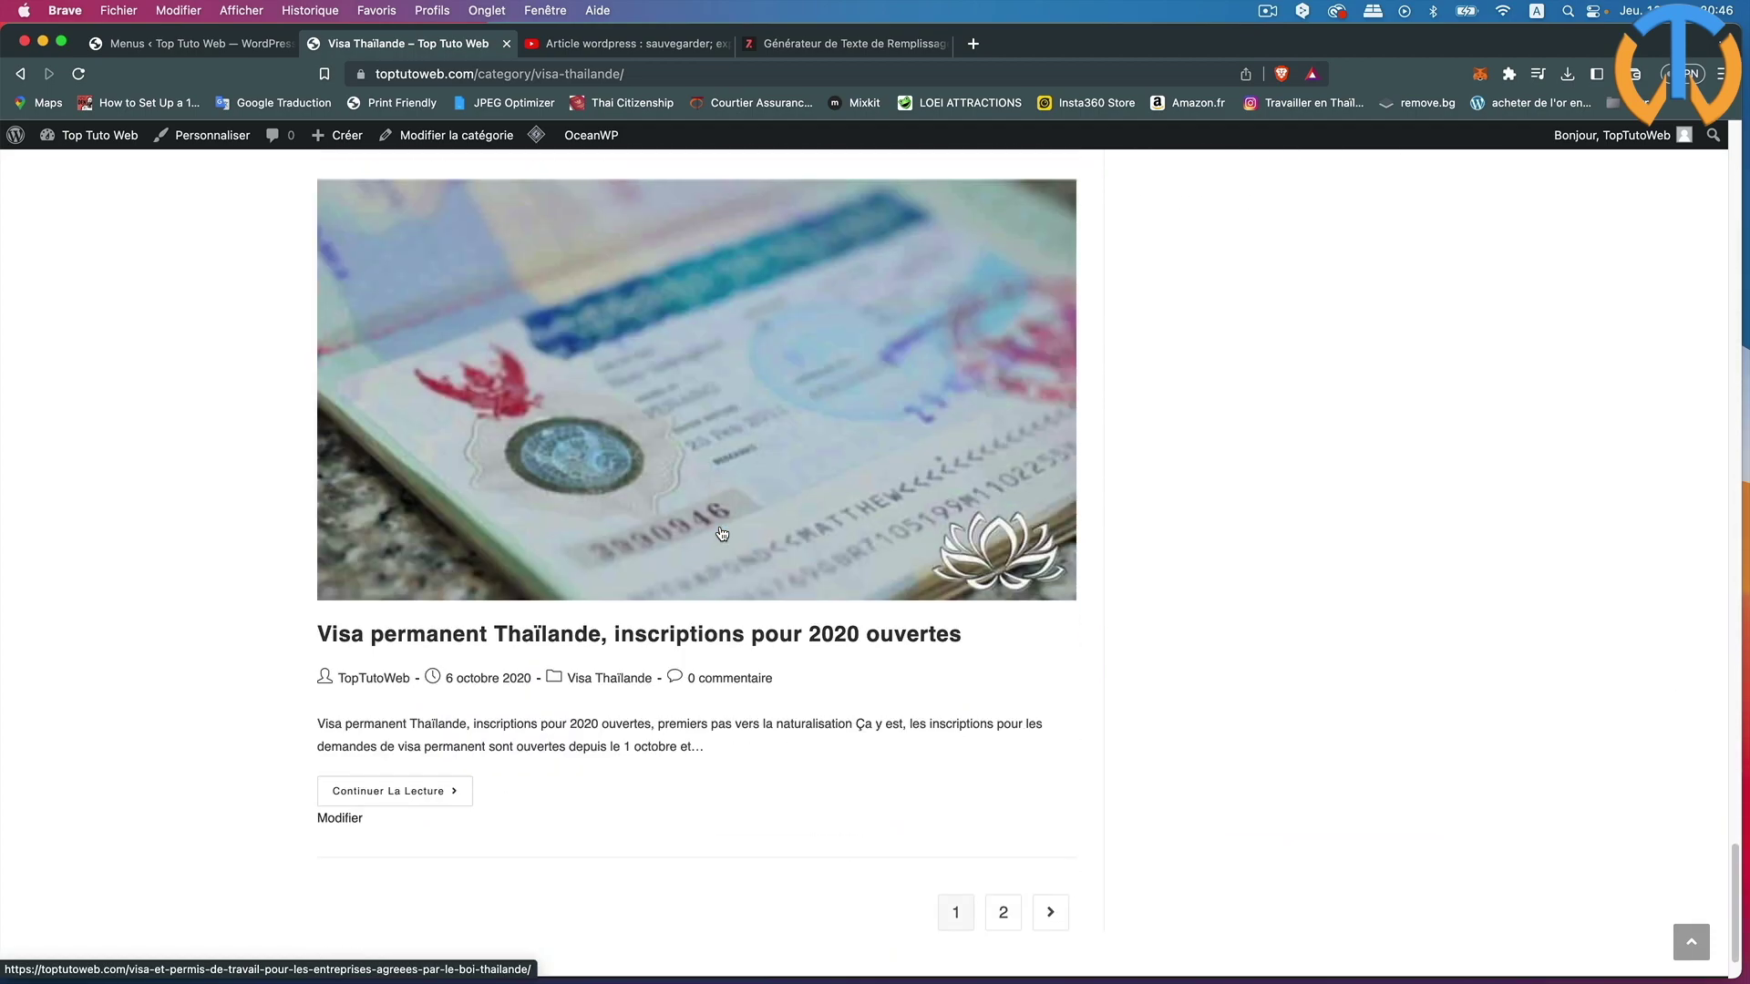
{"action": "scroll", "coordinate": [722, 534], "scroll_direction": "down", "scroll_amount": 2}
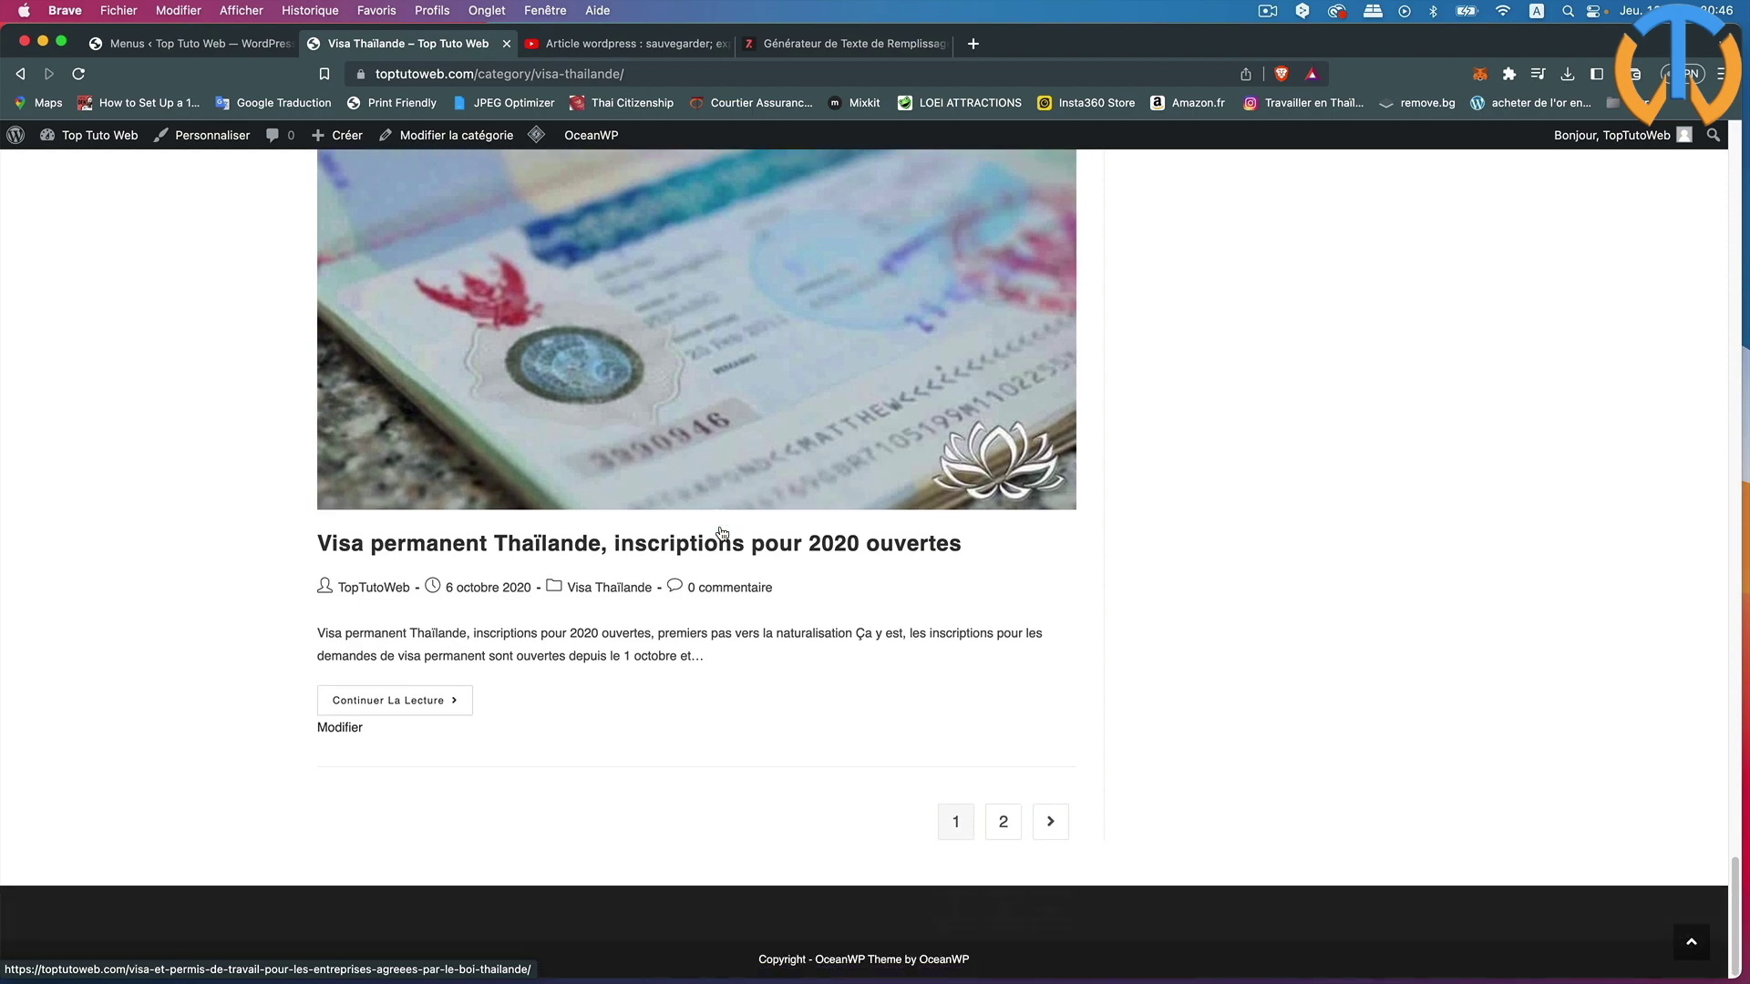
- Go to page 2 of the Visa Thaïlande category, look through its articles, and return to the page header
{"action": "left_click", "coordinate": [1002, 821]}
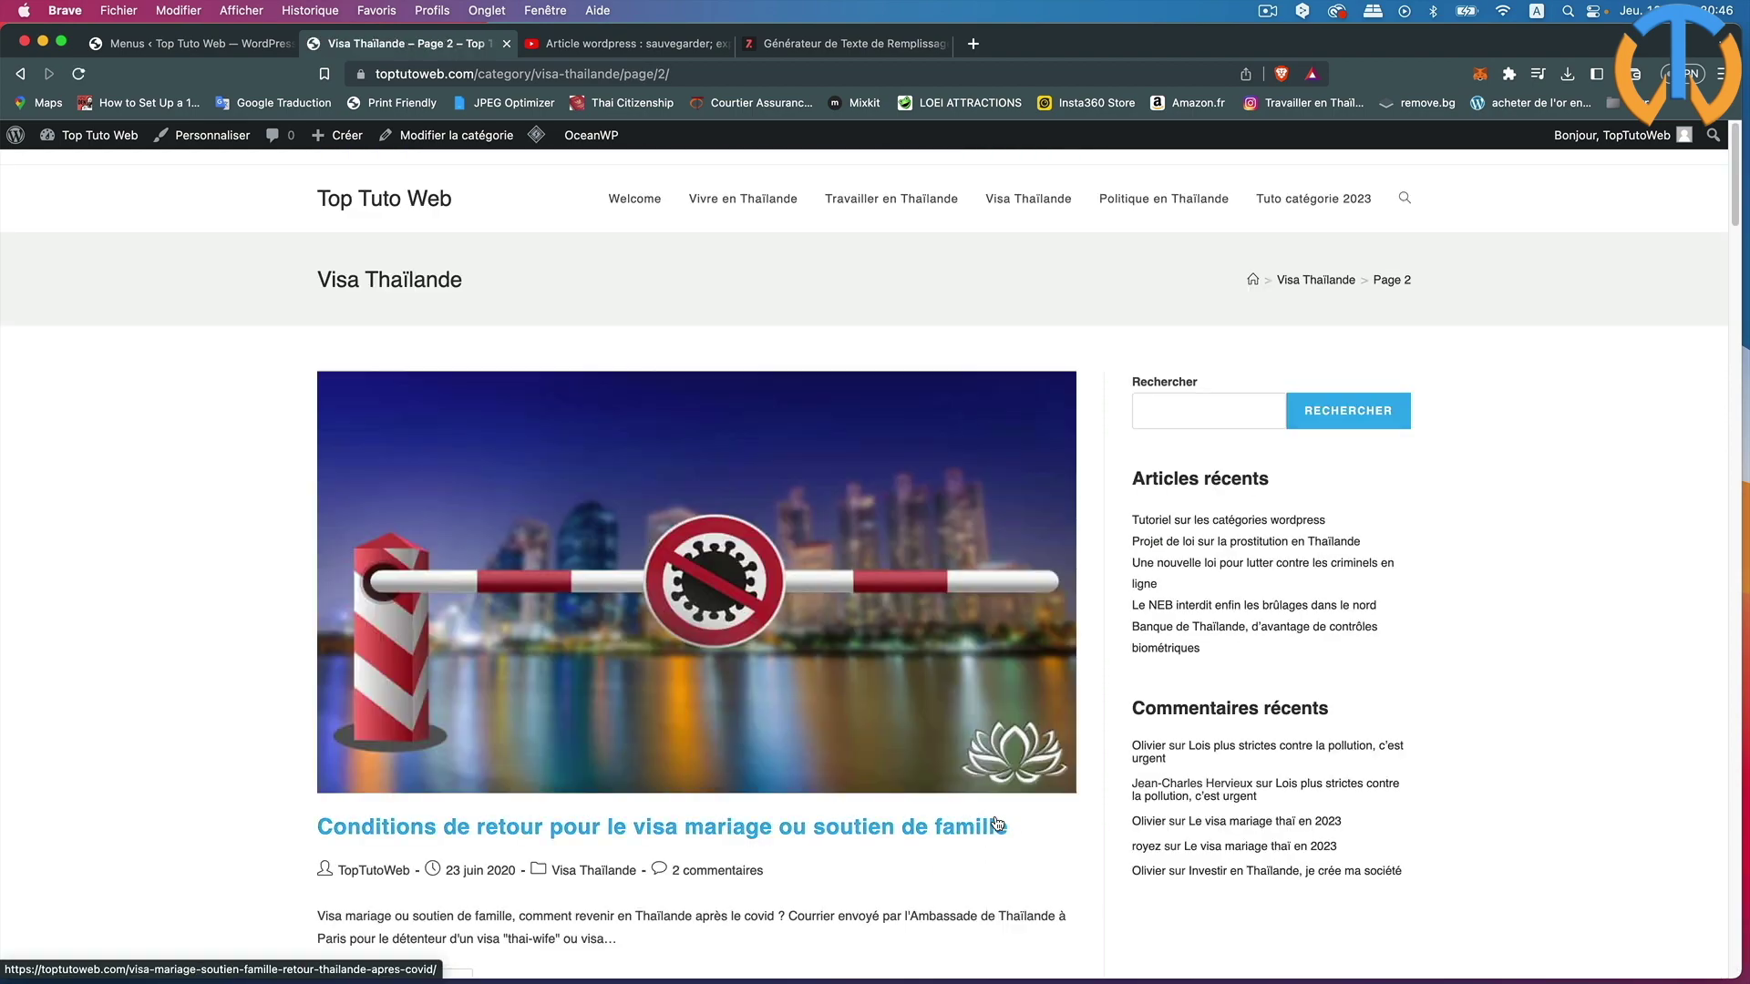
{"action": "scroll", "coordinate": [998, 820], "scroll_direction": "down", "scroll_amount": 9}
{"action": "scroll", "coordinate": [995, 823], "scroll_direction": "down", "scroll_amount": 12}
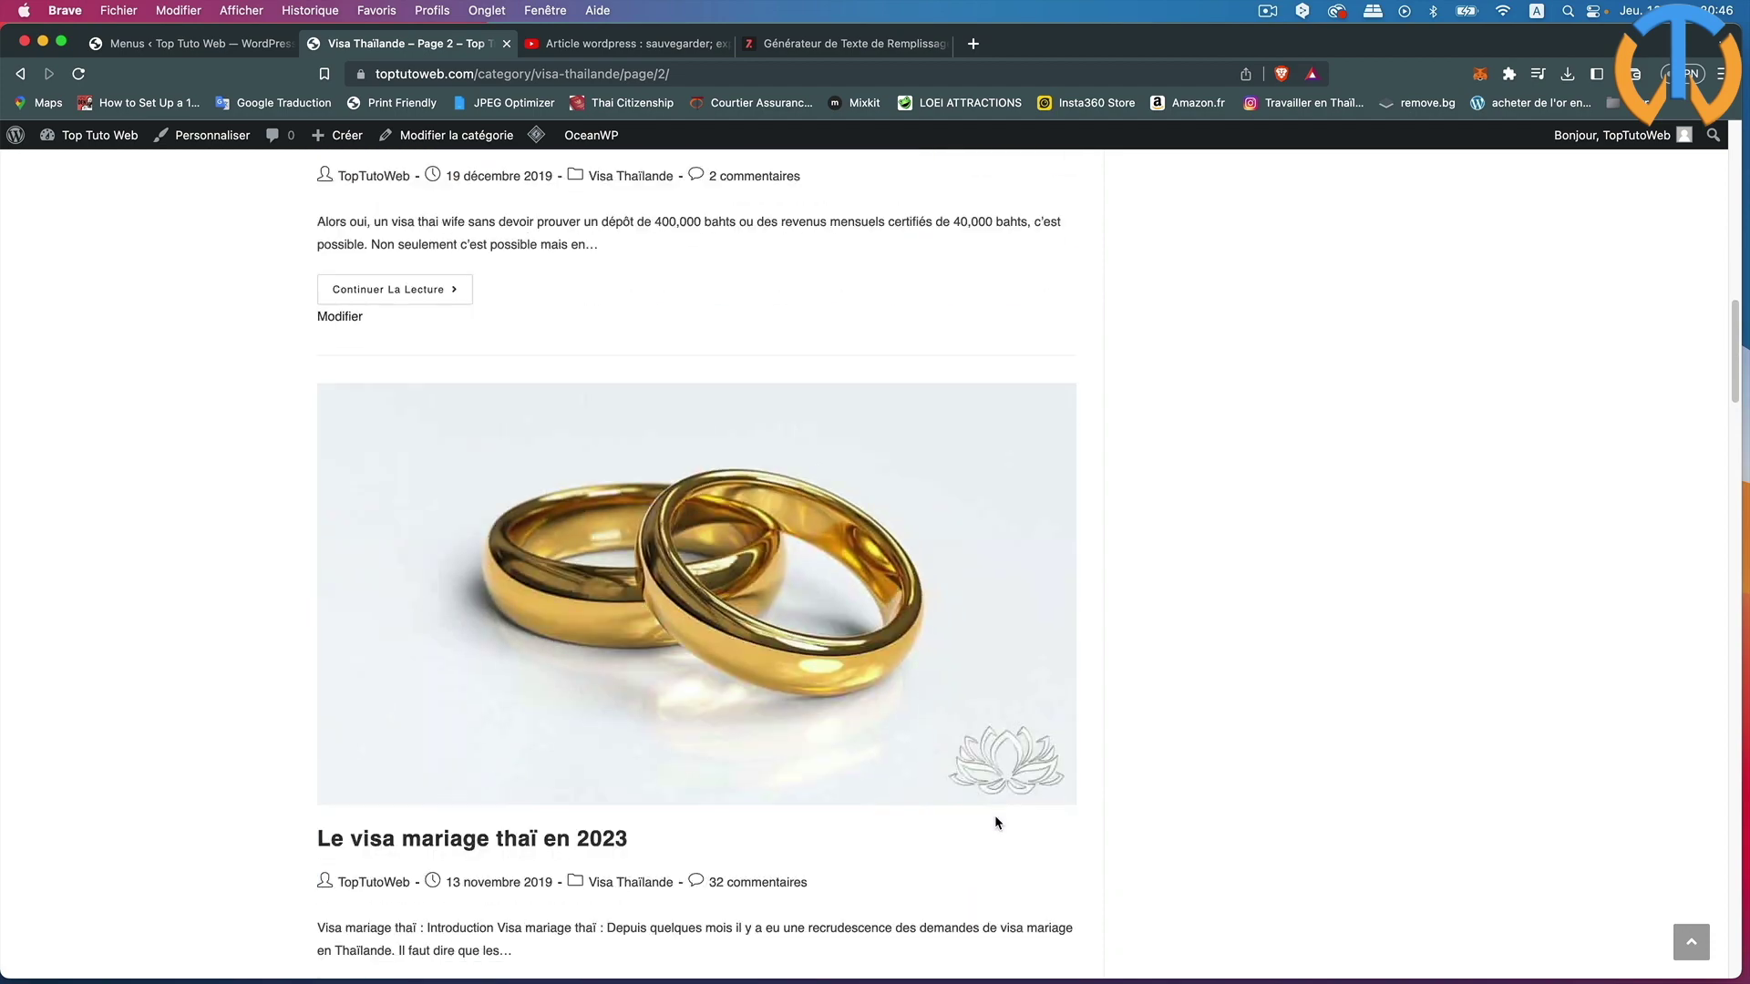
{"action": "scroll", "coordinate": [1018, 646], "scroll_direction": "up", "scroll_amount": 15}
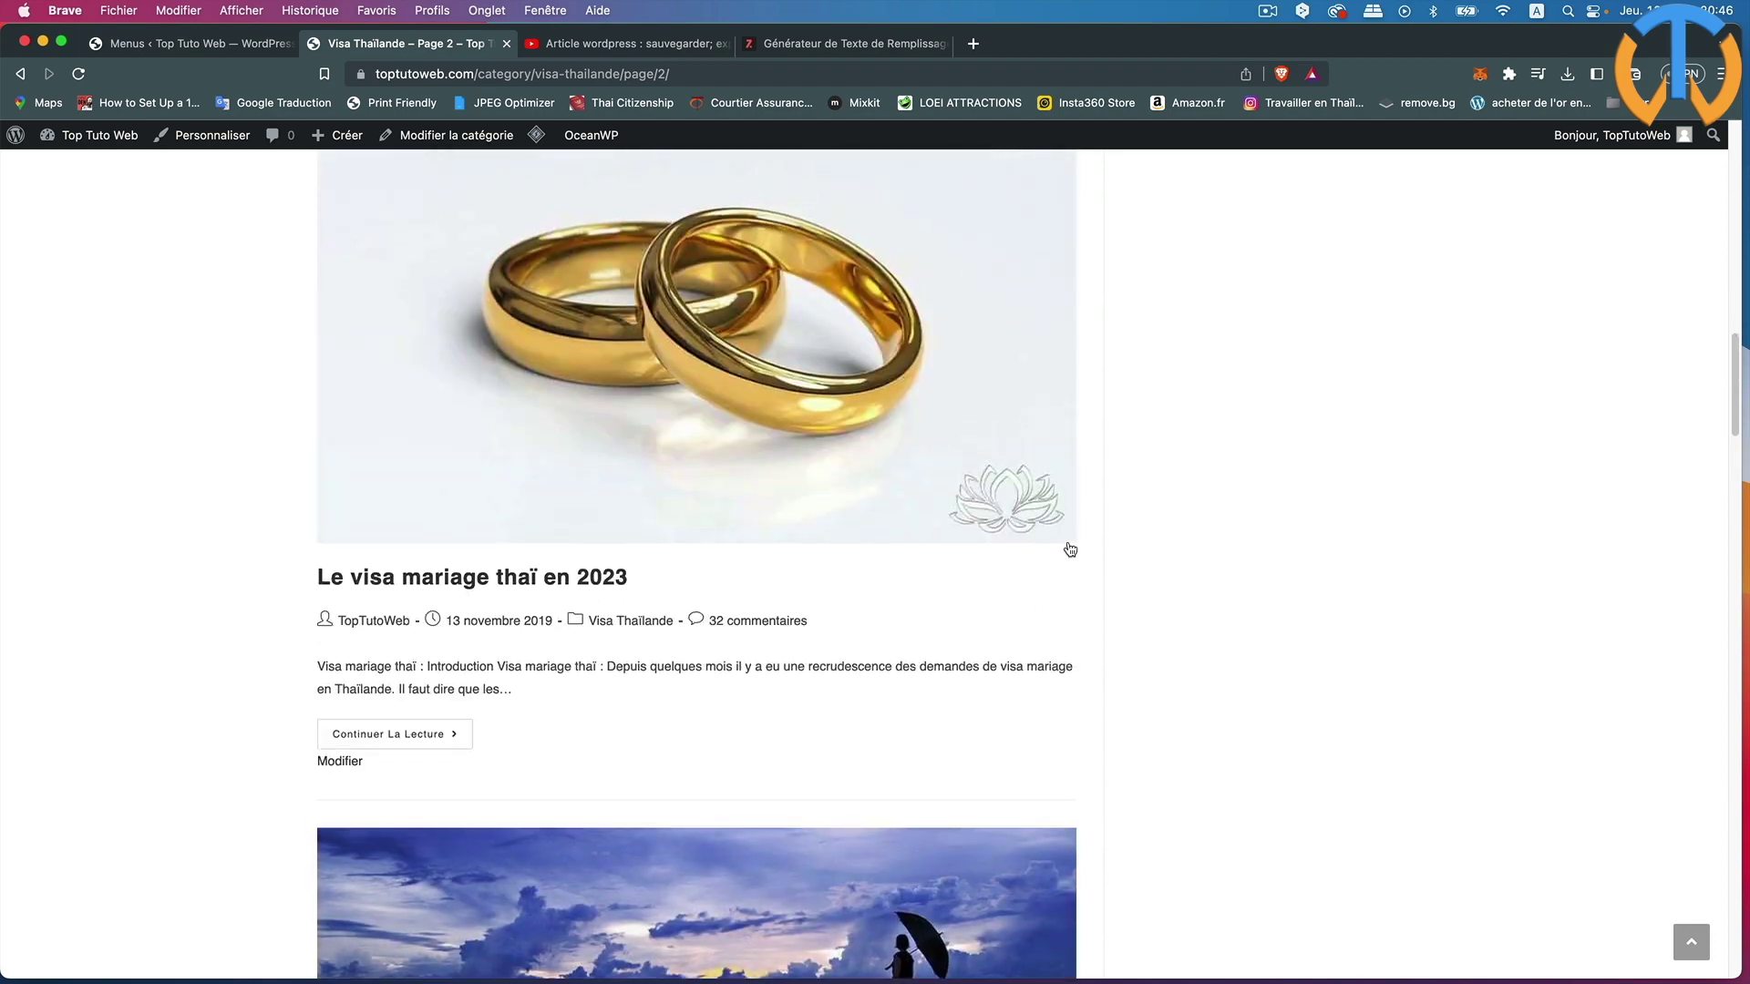
{"action": "scroll", "coordinate": [1086, 428], "scroll_direction": "up", "scroll_amount": 3}
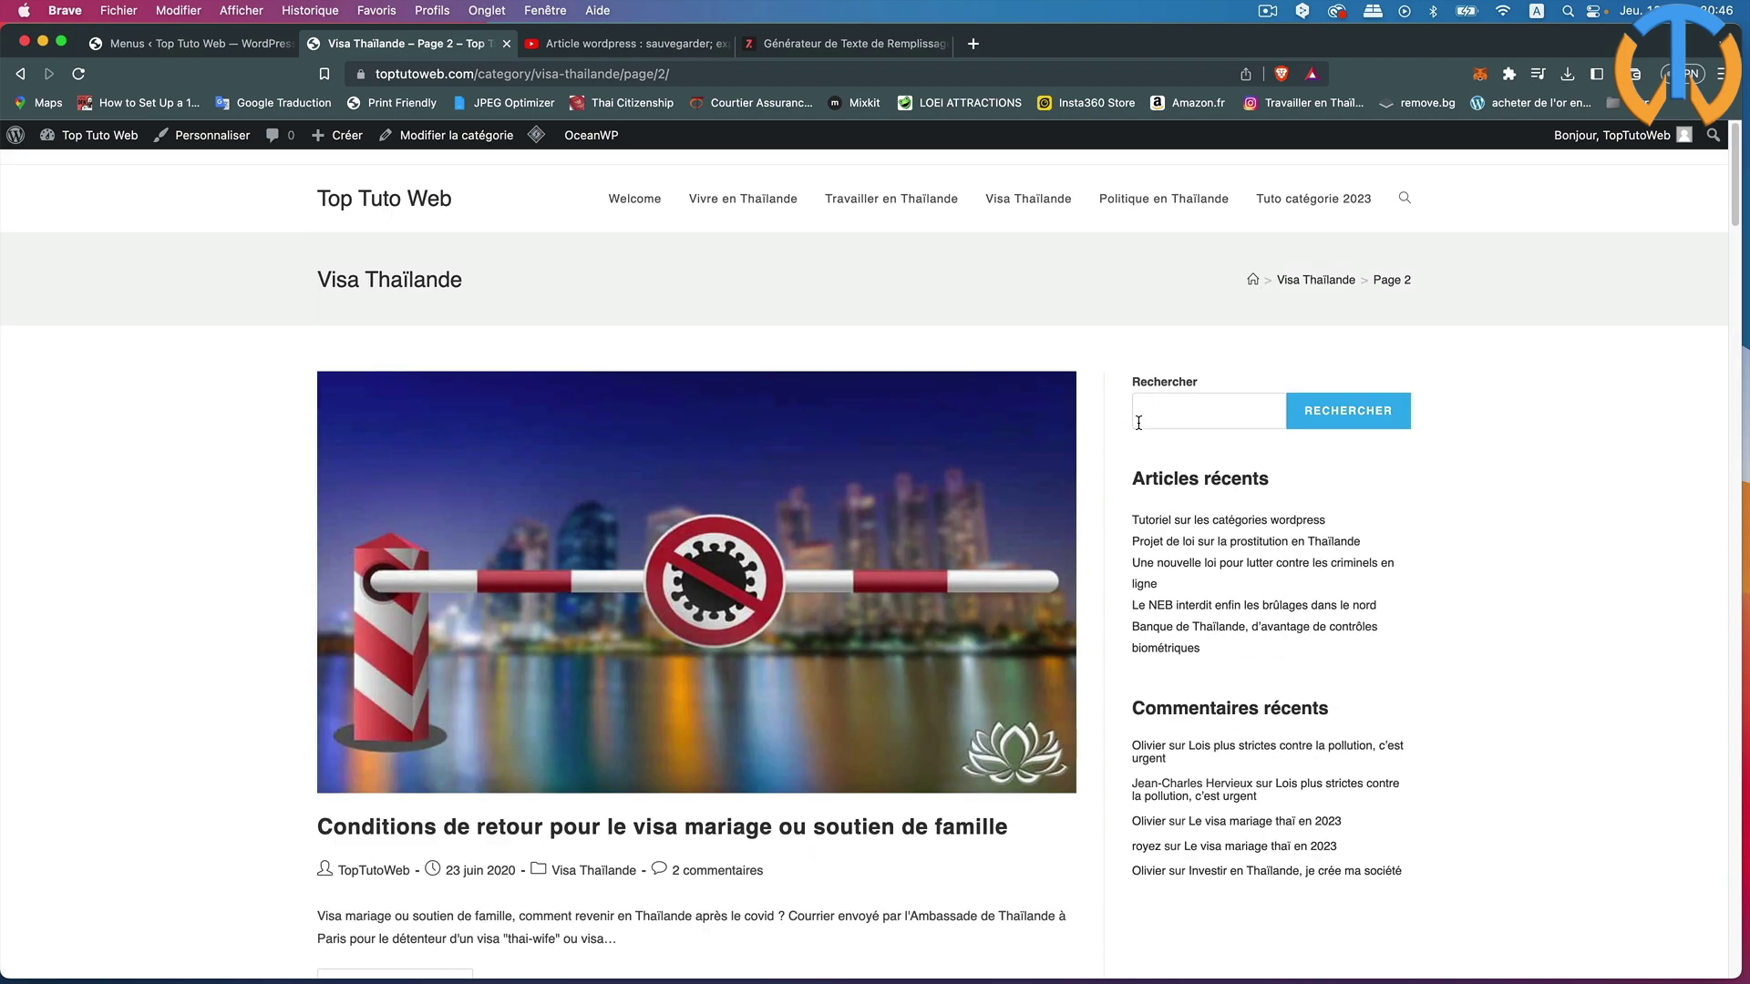